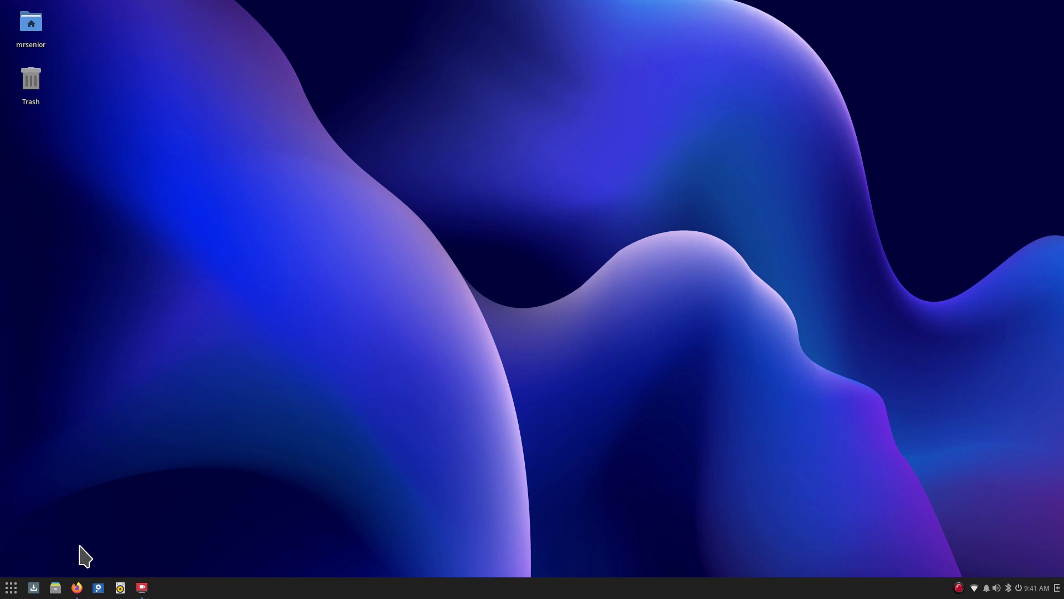
Open the DistroWatch homepage in Firefox and scroll down to the Page Hit Ranking
{"action": "left_click", "coordinate": [76, 587]}
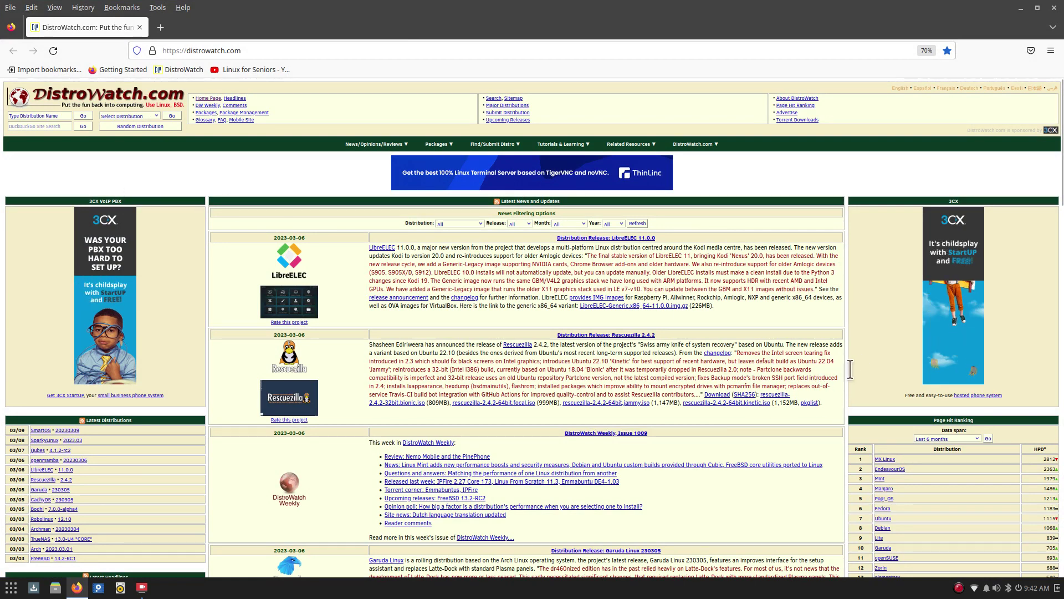
{"action": "scroll", "coordinate": [957, 434], "scroll_direction": "down", "scroll_amount": 3}
{"action": "scroll", "coordinate": [958, 438], "scroll_direction": "down", "scroll_amount": 5}
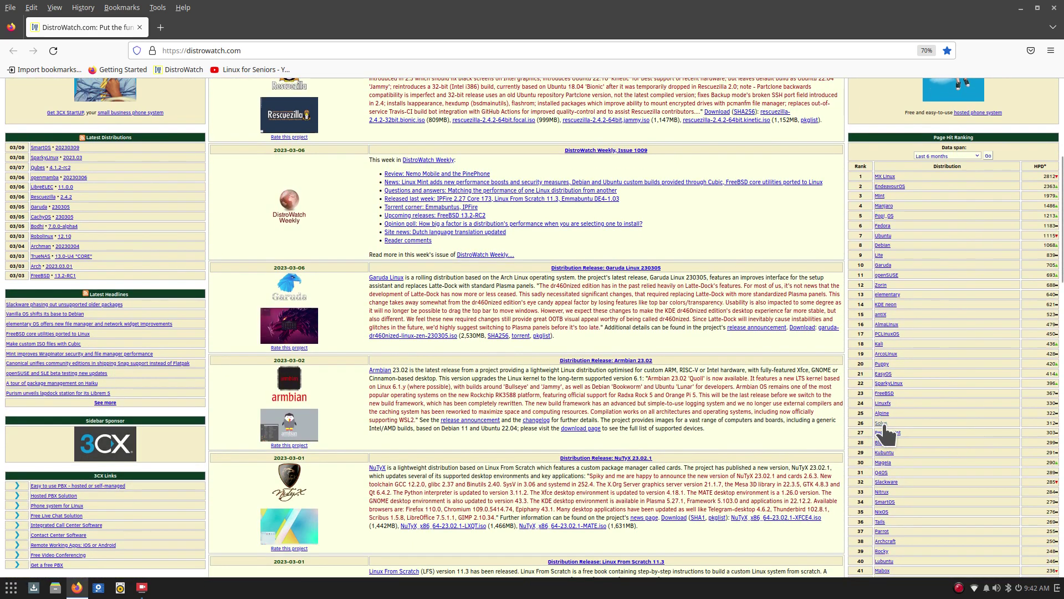
Open the Solus entry from the ranking and zoom its page from 70% to 150%
{"action": "left_click", "coordinate": [880, 424]}
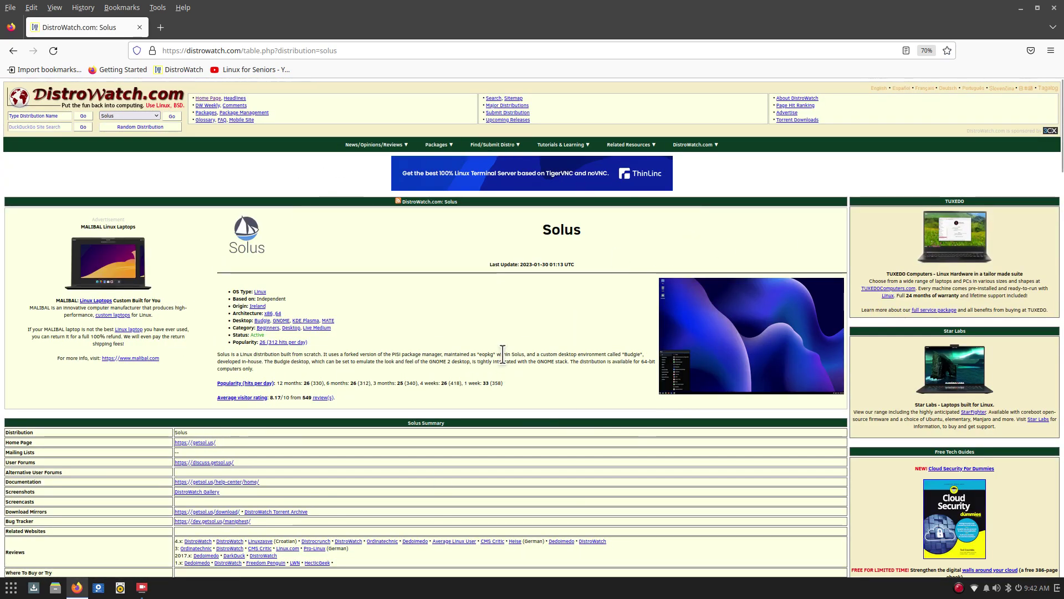
{"action": "key", "text": "ctrl+plus"}
{"action": "key", "text": "ctrl+plus"}
{"action": "key", "text": "ctrl+plus"}
{"action": "key", "text": "ctrl+plus"}
{"action": "key", "text": "ctrl+plus"}
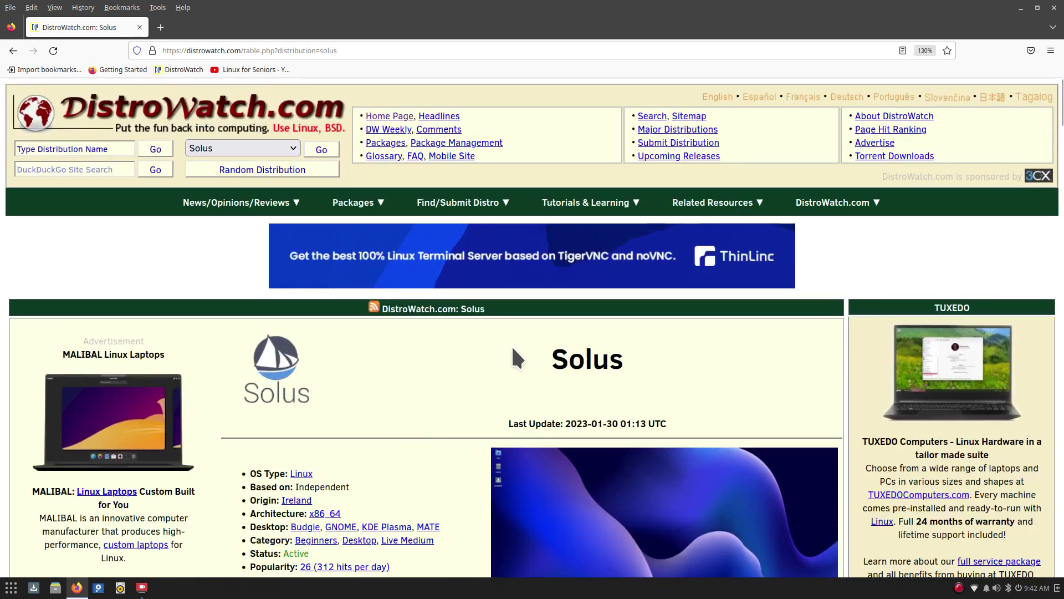
{"action": "key", "text": "ctrl+plus"}
{"action": "scroll", "coordinate": [521, 340], "scroll_direction": "down", "scroll_amount": 2}
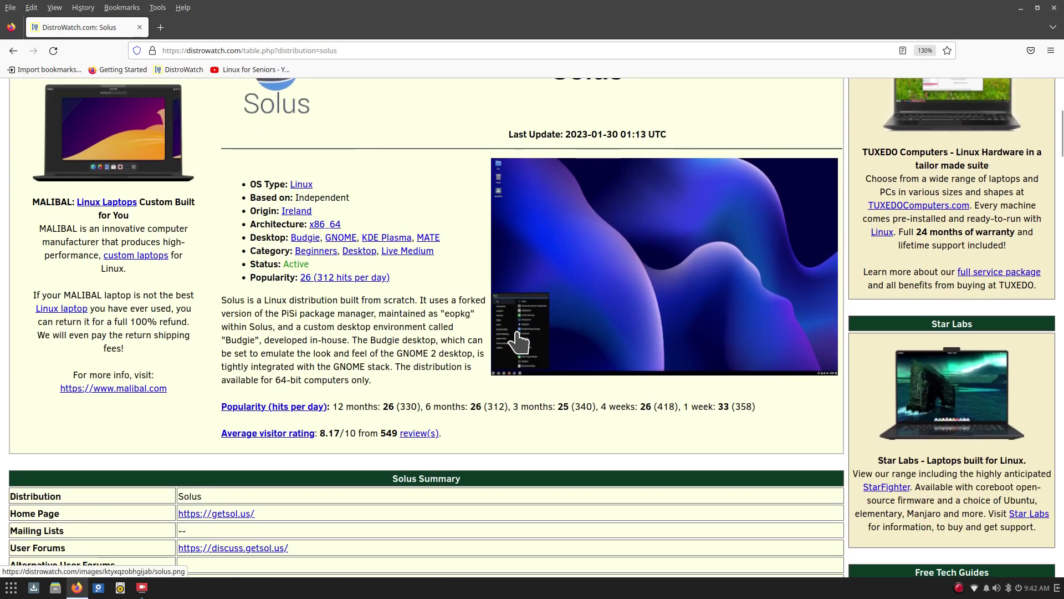
{"action": "key", "text": "ctrl+plus"}
{"action": "key", "text": "ctrl+plus"}
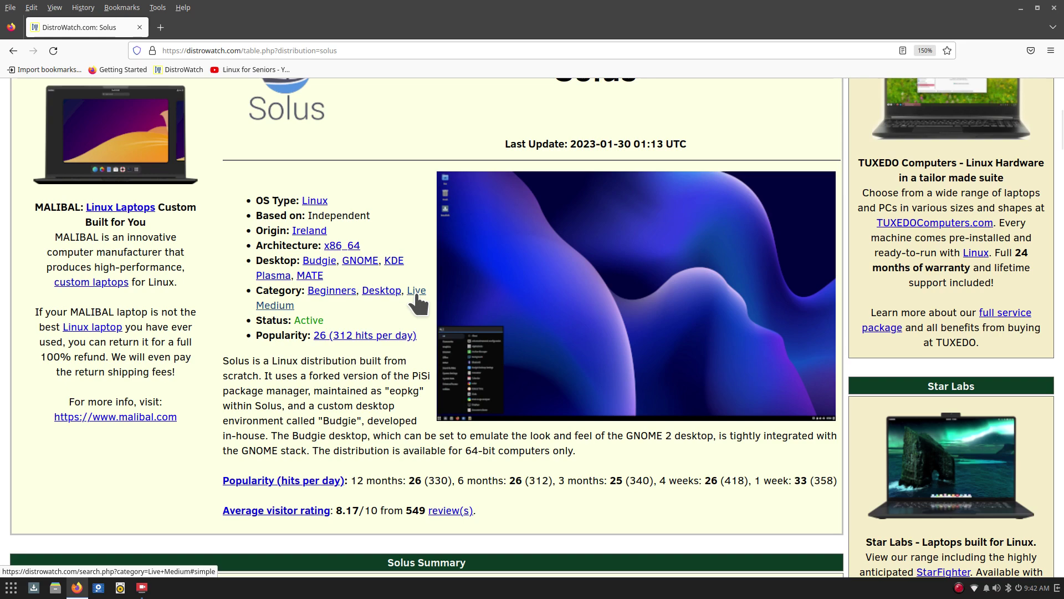
Zoom the Solus page to 180% and highlight the sentence about the PiSi-based eopkg package manager
{"action": "scroll", "coordinate": [442, 320], "scroll_direction": "down", "scroll_amount": 5}
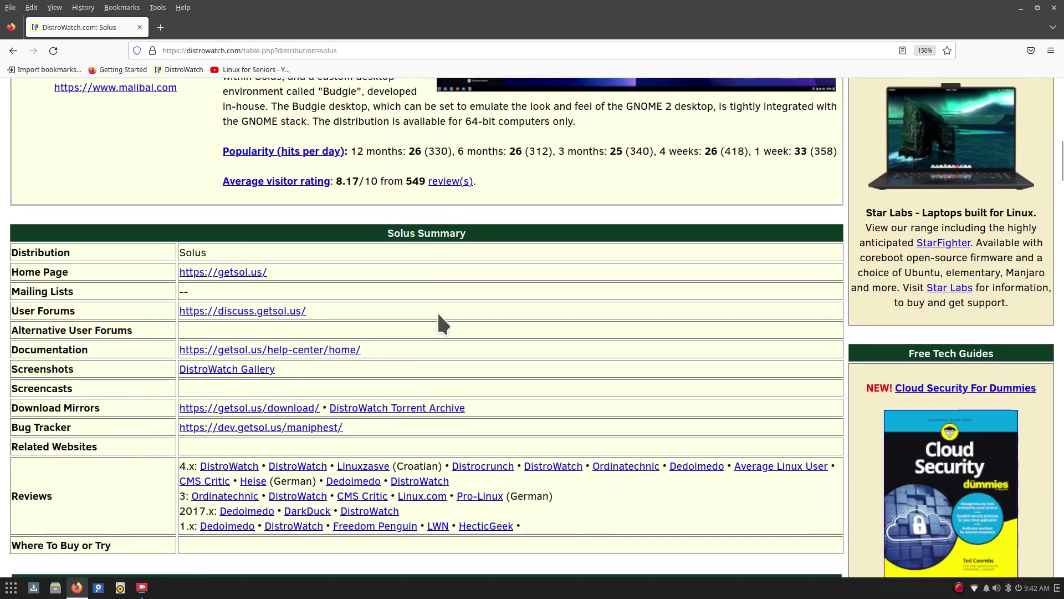
{"action": "scroll", "coordinate": [441, 321], "scroll_direction": "up", "scroll_amount": 2}
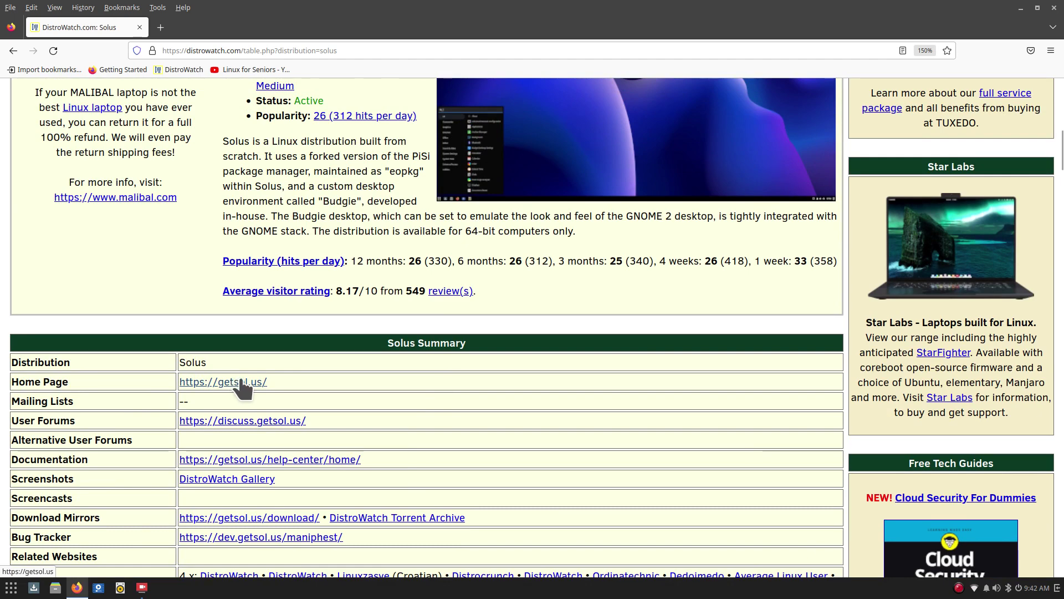
{"action": "scroll", "coordinate": [446, 265], "scroll_direction": "up", "scroll_amount": 4}
{"action": "scroll", "coordinate": [447, 265], "scroll_direction": "down", "scroll_amount": 2}
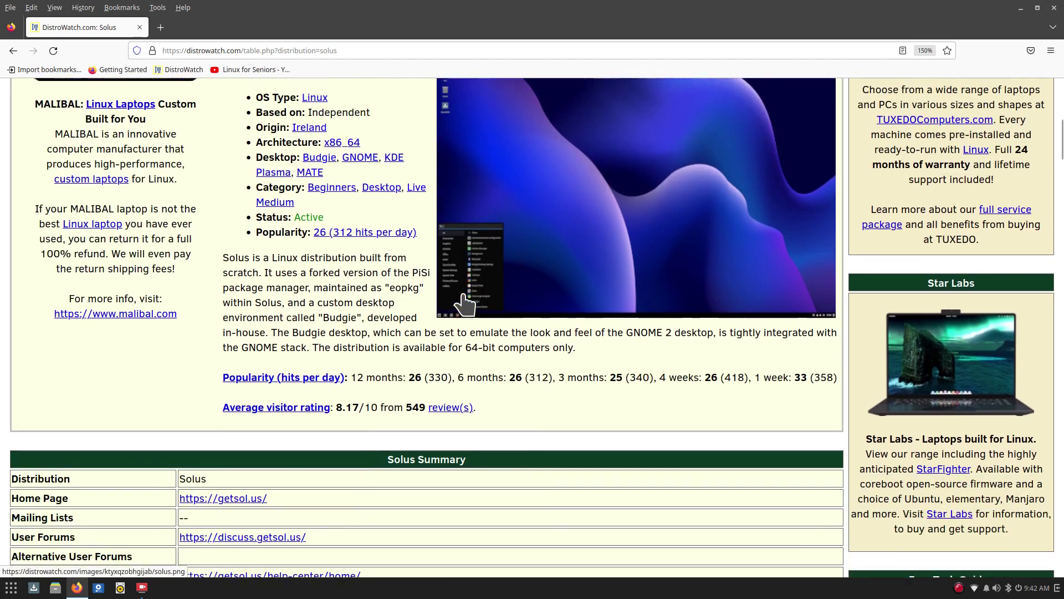
{"action": "scroll", "coordinate": [428, 353], "scroll_direction": "up", "scroll_amount": 2}
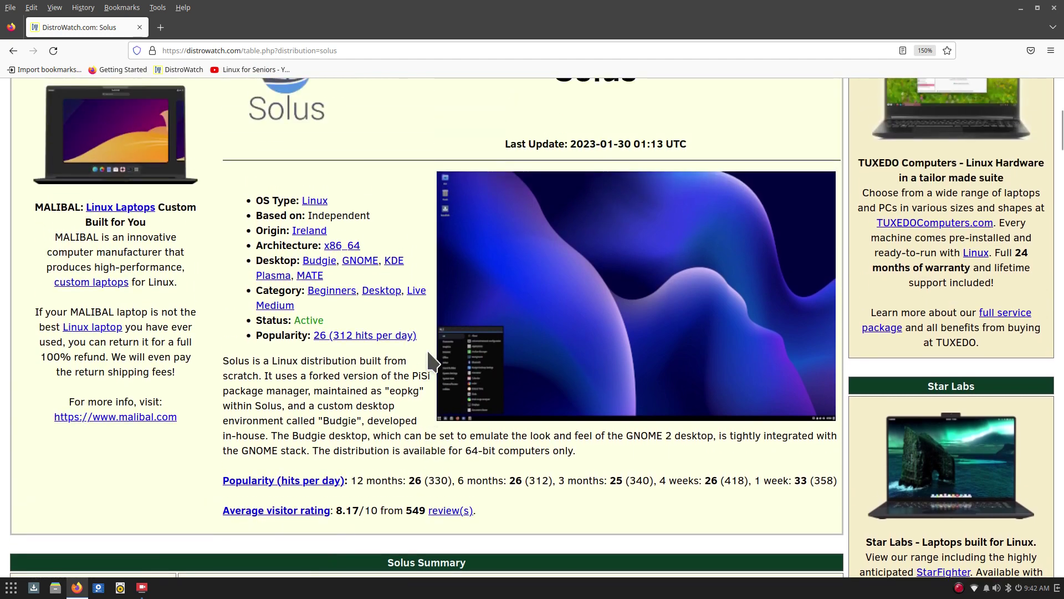
{"action": "scroll", "coordinate": [429, 361], "scroll_direction": "down", "scroll_amount": 4}
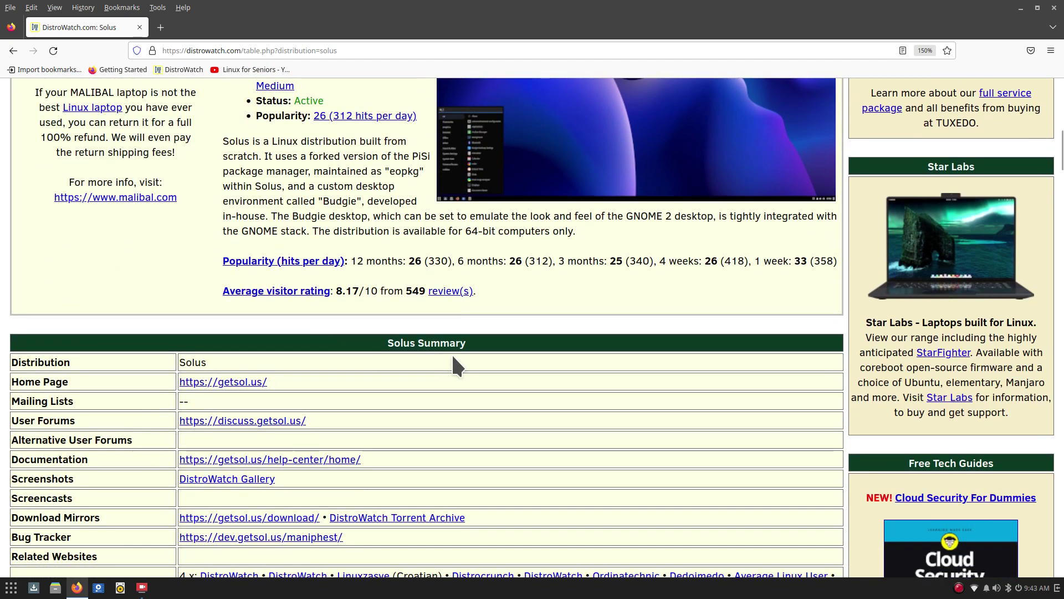
{"action": "scroll", "coordinate": [452, 352], "scroll_direction": "down", "scroll_amount": 1}
{"action": "scroll", "coordinate": [451, 353], "scroll_direction": "up", "scroll_amount": 2}
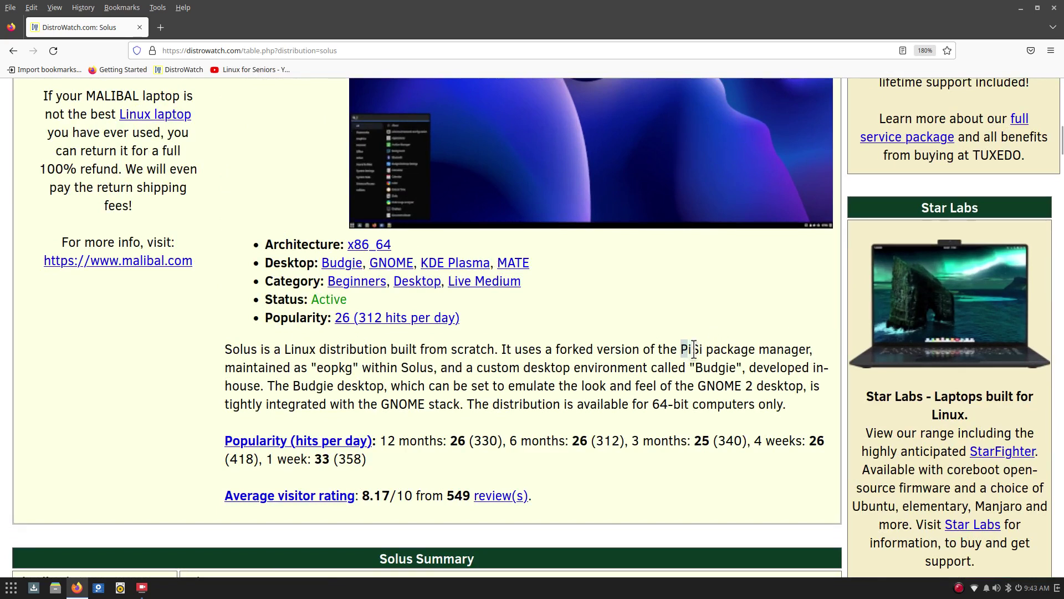
{"action": "left_click_drag", "start_coordinate": [681, 349], "coordinate": [400, 368]}
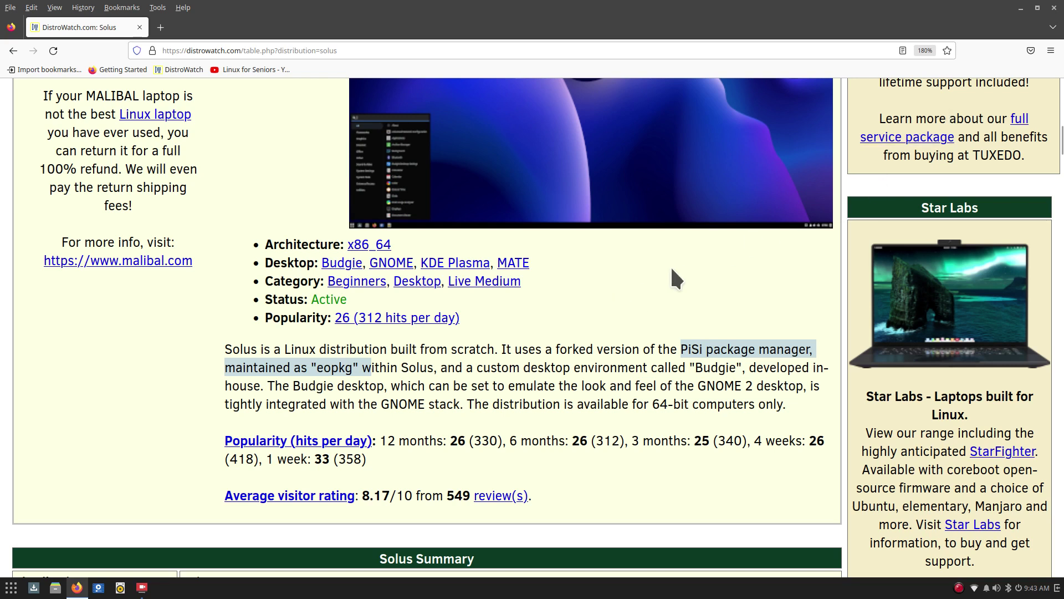
Close the browser, launch Terminal from the app menu, and move it toward the screen centre
{"action": "left_click", "coordinate": [1054, 8]}
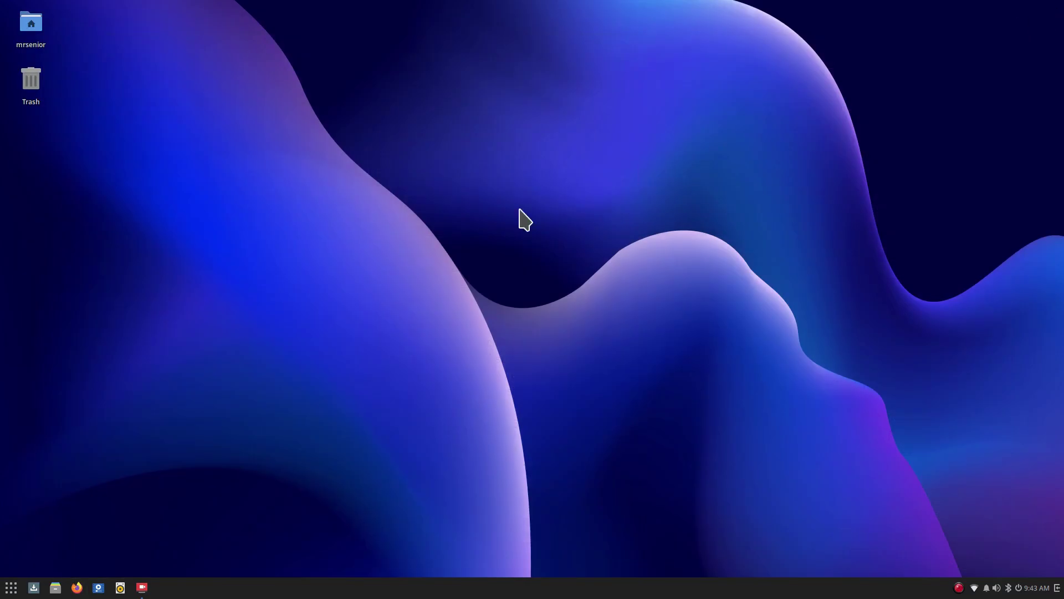
{"action": "left_click", "coordinate": [11, 587]}
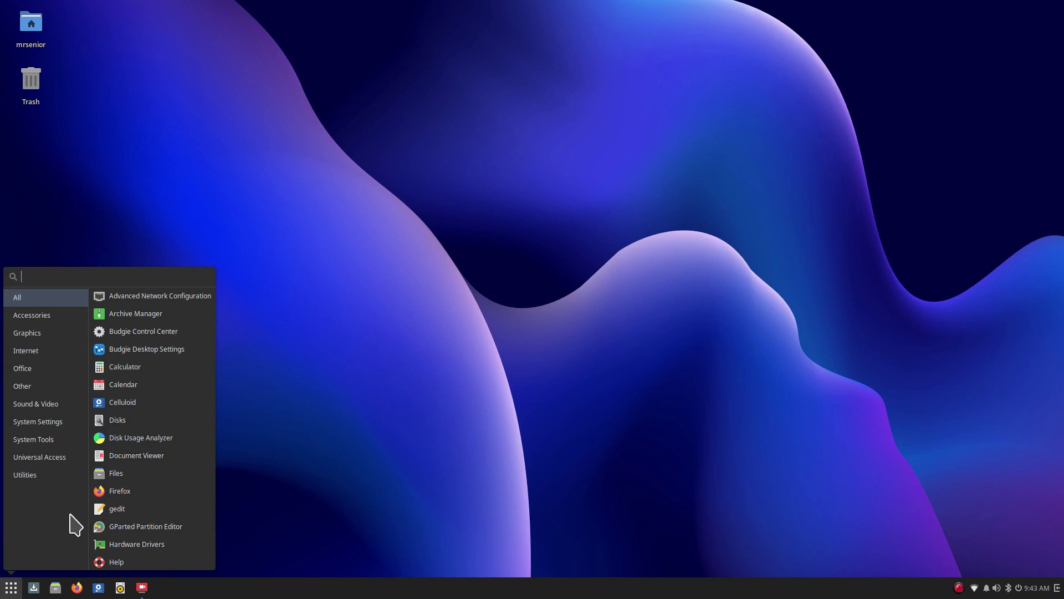
{"action": "type", "text": "t"}
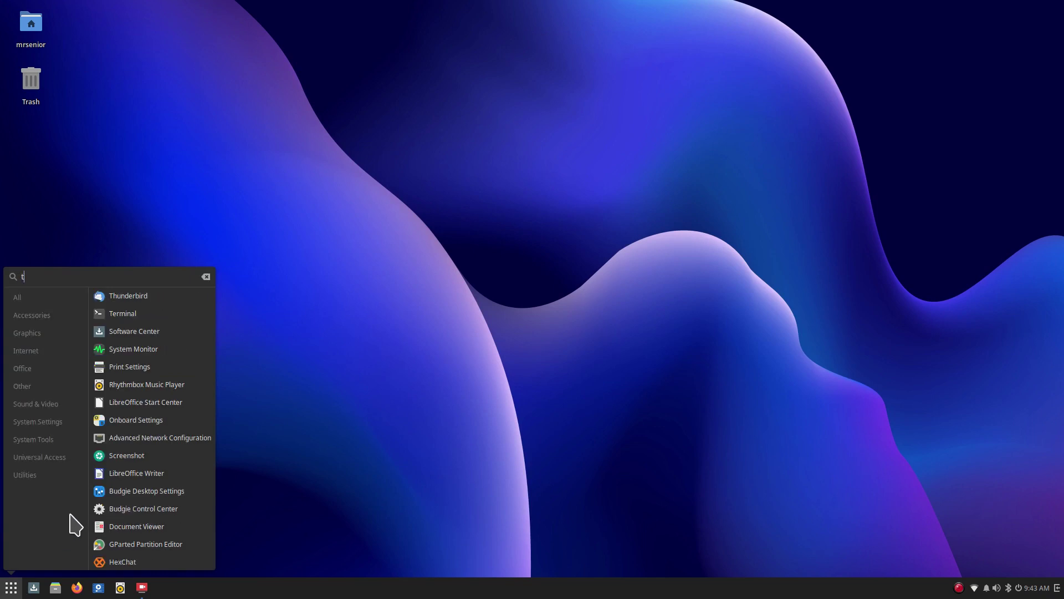
{"action": "type", "text": "e"}
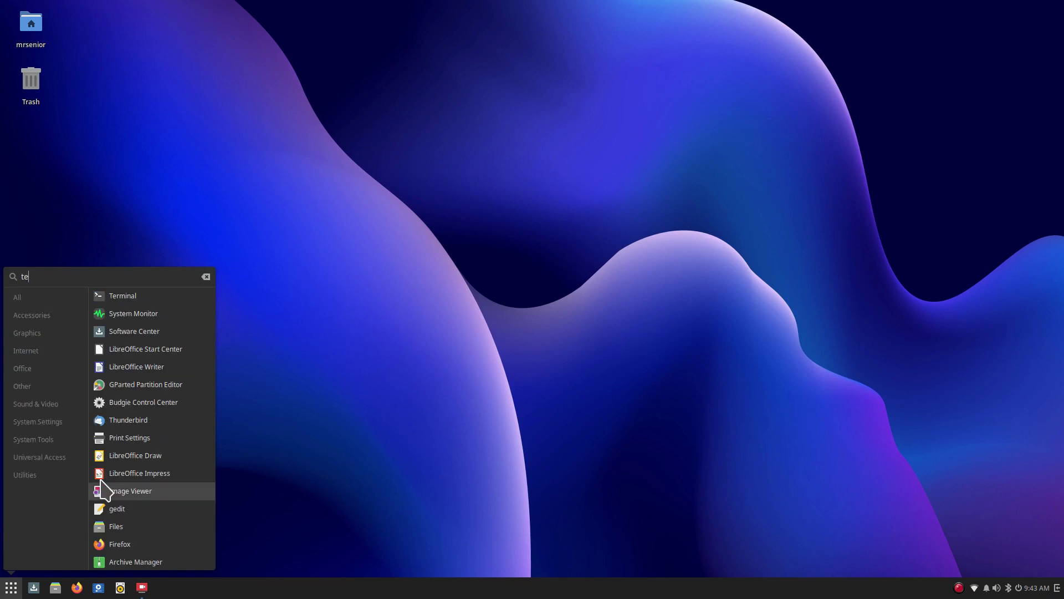
{"action": "left_click", "coordinate": [133, 299]}
{"action": "left_click_drag", "start_coordinate": [136, 57], "coordinate": [252, 132]}
Enlarge the terminal text six steps with the zoom-in control
{"action": "left_click", "coordinate": [402, 130]}
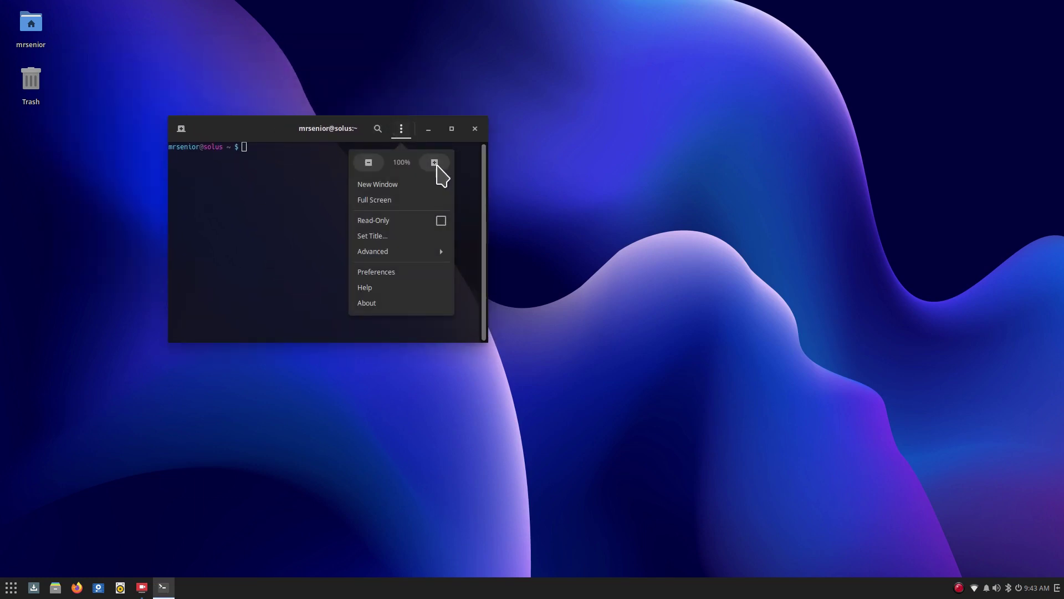
{"action": "left_click", "coordinate": [439, 160]}
{"action": "left_click", "coordinate": [489, 130]}
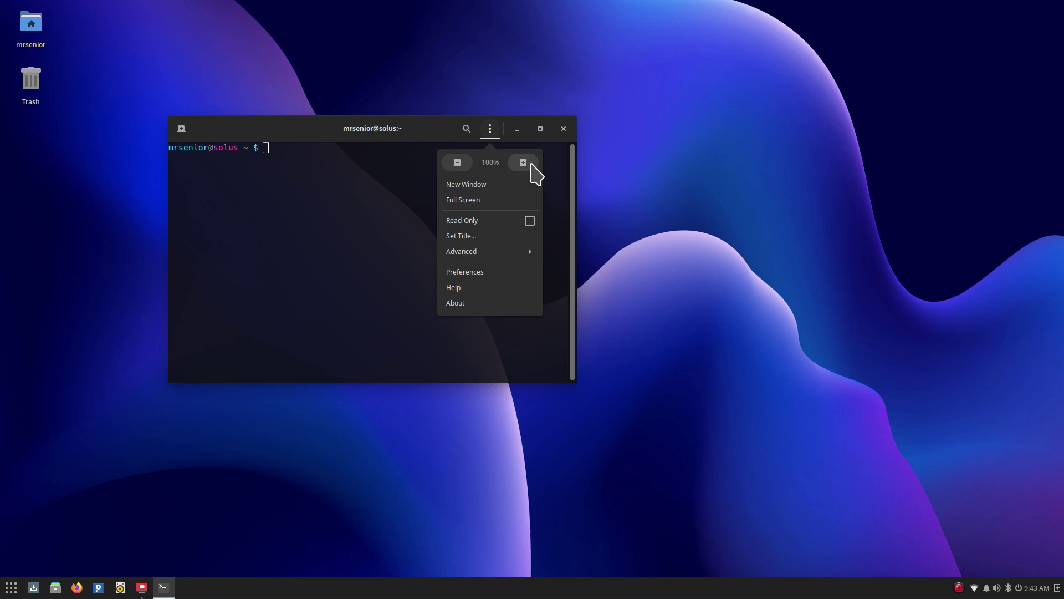
{"action": "left_click", "coordinate": [530, 162]}
{"action": "left_click", "coordinate": [533, 129]}
{"action": "left_click", "coordinate": [568, 160]}
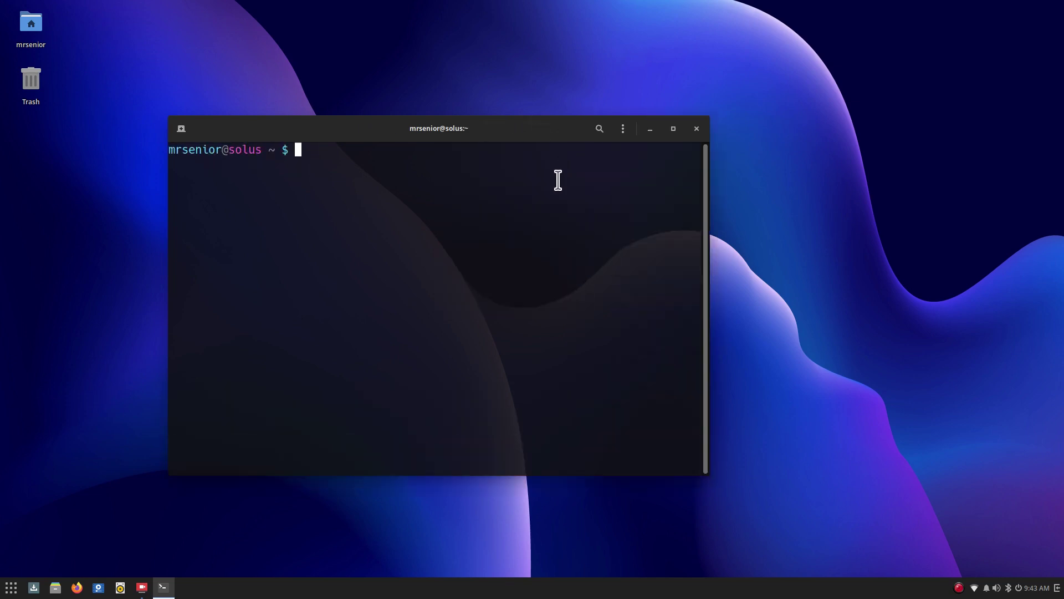
Run inxi -Fxz and scroll back to the top of its report
{"action": "type", "text": "inxi -Fxz"}
{"action": "key", "text": "Return"}
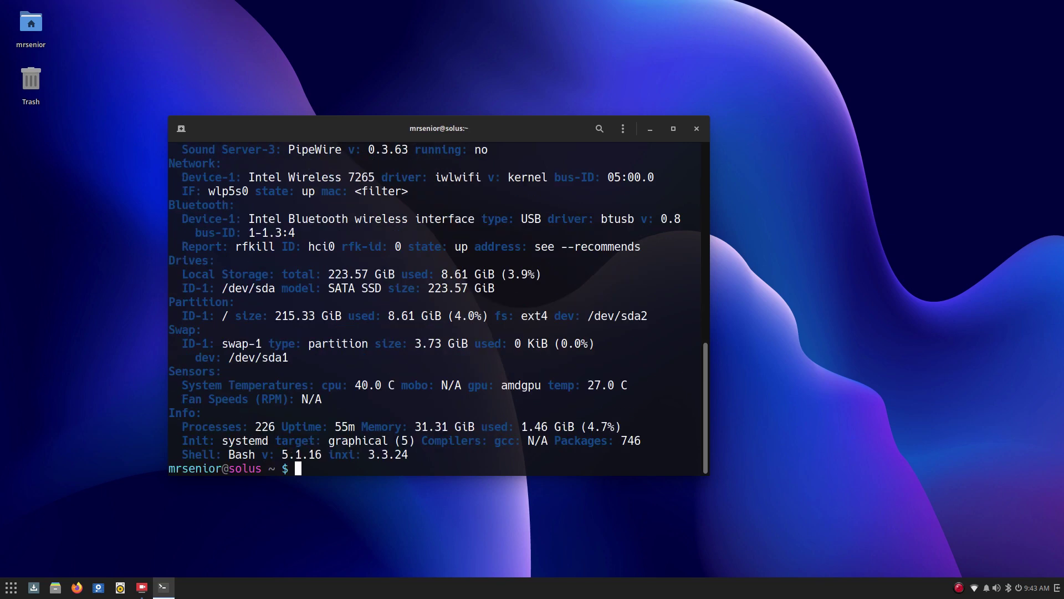
{"action": "scroll", "coordinate": [577, 229], "scroll_direction": "up", "scroll_amount": 12}
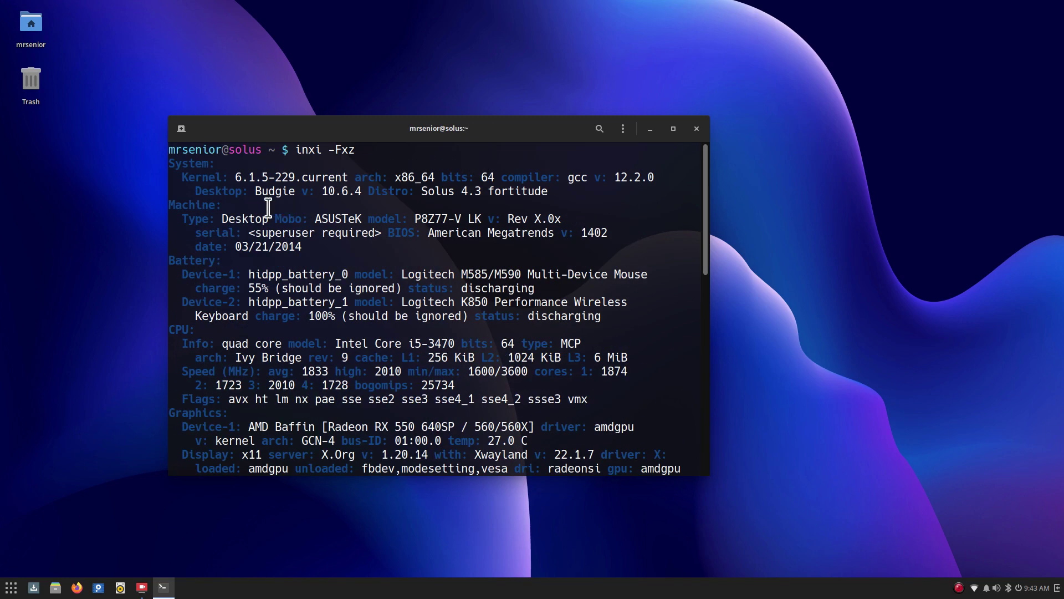
Highlight Budgie, Solus 4.3 fortitude and the 6.1.5 kernel version in the report
{"action": "left_click_drag", "start_coordinate": [256, 191], "coordinate": [300, 191]}
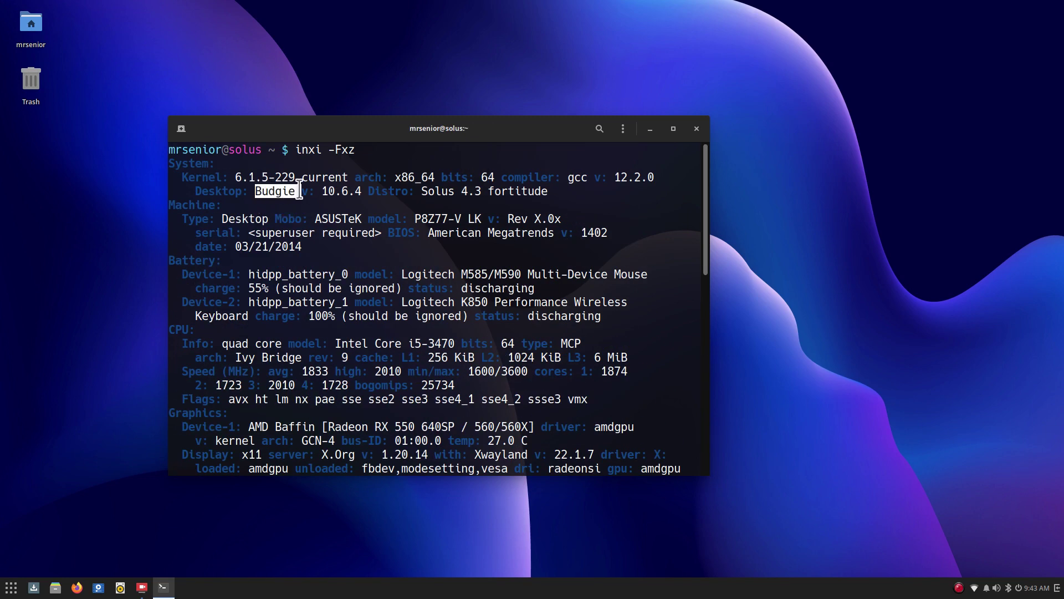
{"action": "left_click", "coordinate": [422, 192]}
{"action": "left_click_drag", "start_coordinate": [422, 192], "coordinate": [590, 197]}
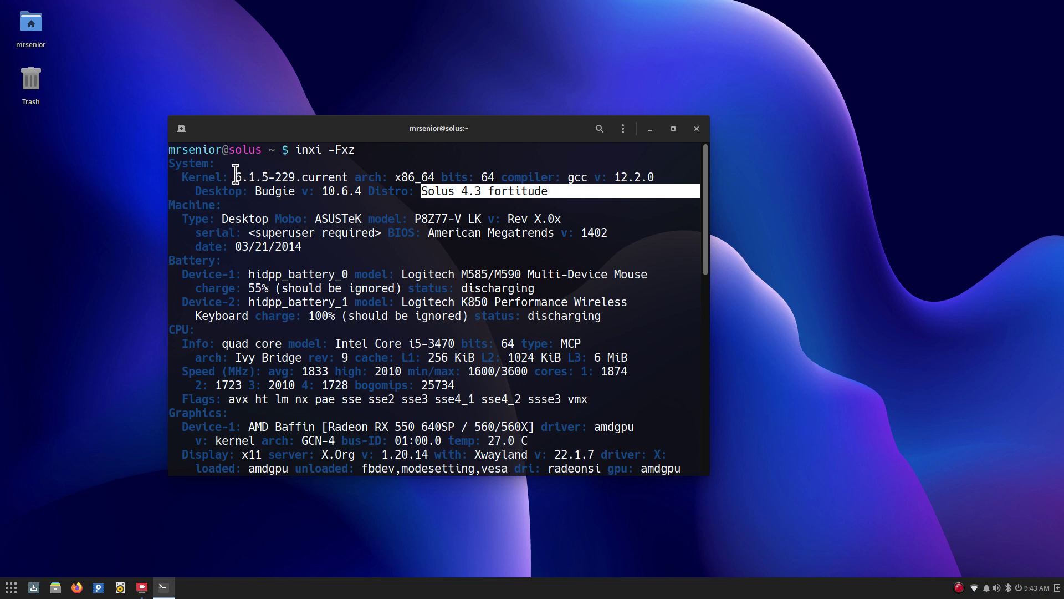
{"action": "left_click_drag", "start_coordinate": [236, 176], "coordinate": [266, 174]}
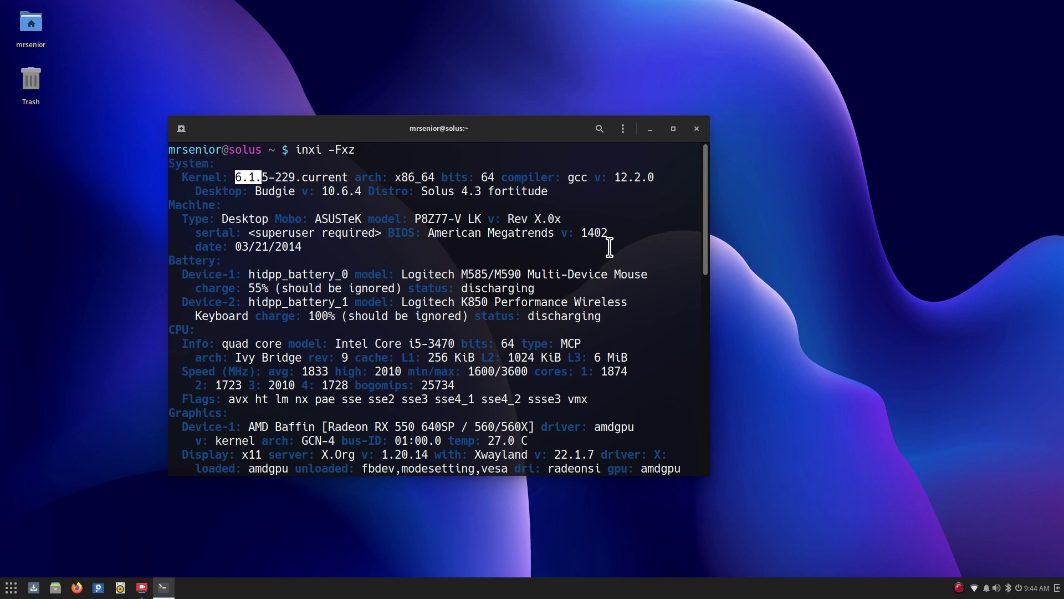
Clear the terminal screen and list the command history
{"action": "key", "text": "ctrl+c"}
{"action": "type", "text": "clear"}
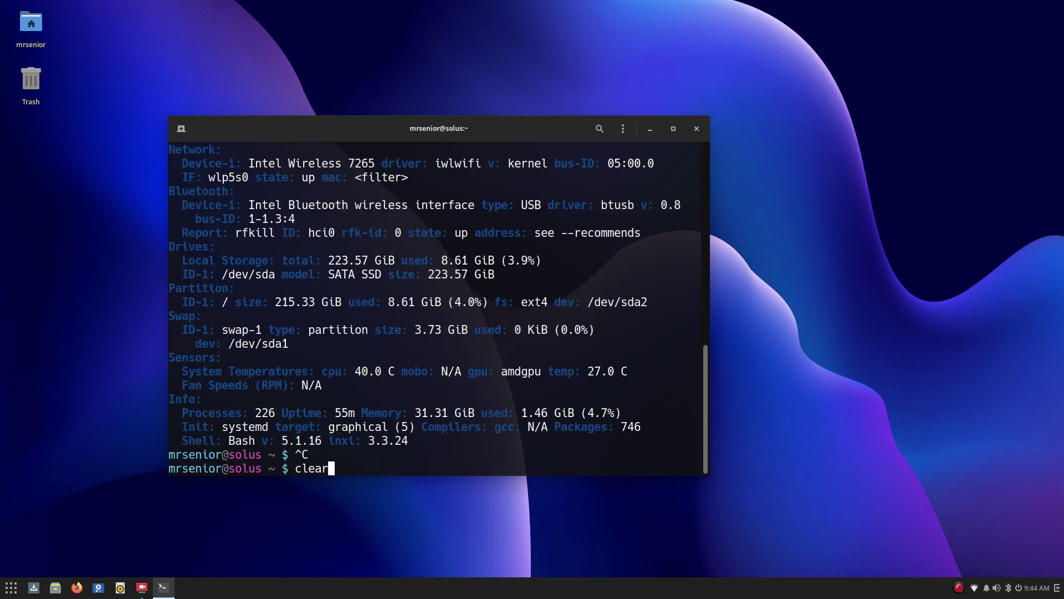
{"action": "key", "text": "Return"}
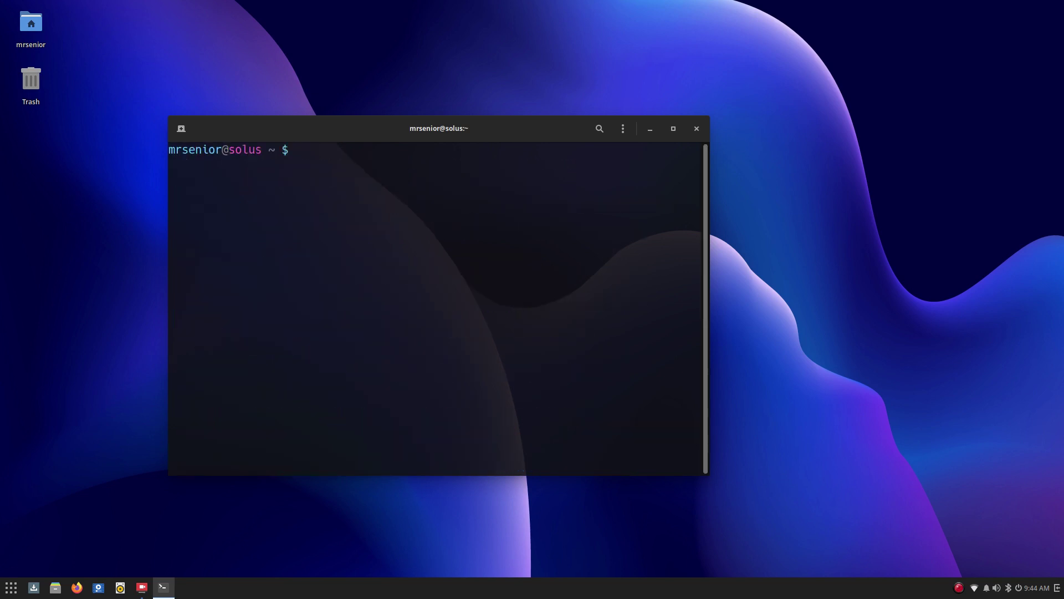
{"action": "type", "text": "history"}
{"action": "key", "text": "Return"}
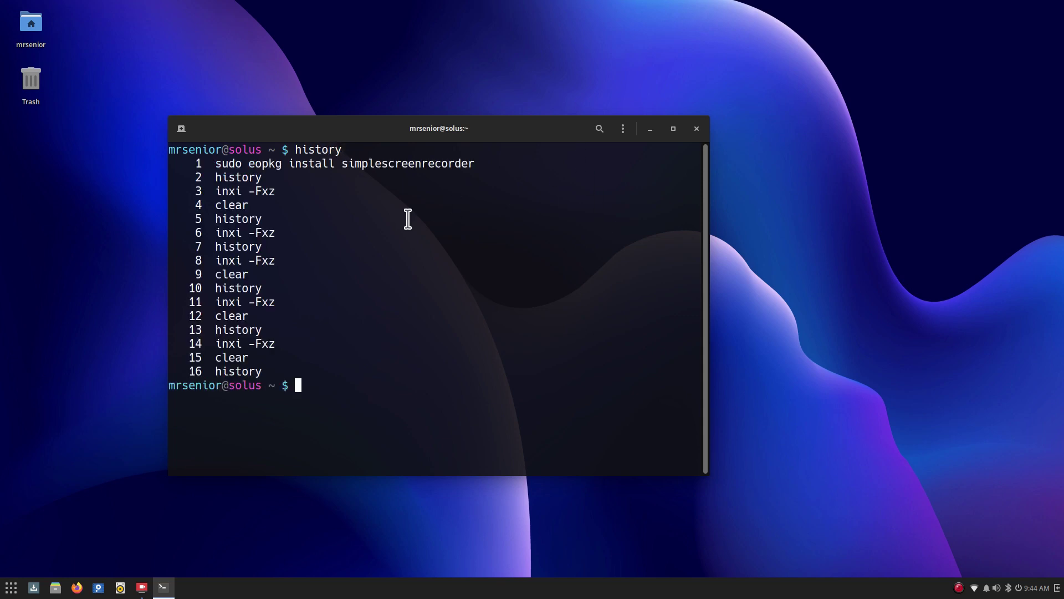
Select the simplescreenrecorder package name in history entry 1, then close the terminal
{"action": "left_click_drag", "start_coordinate": [214, 163], "coordinate": [342, 163]}
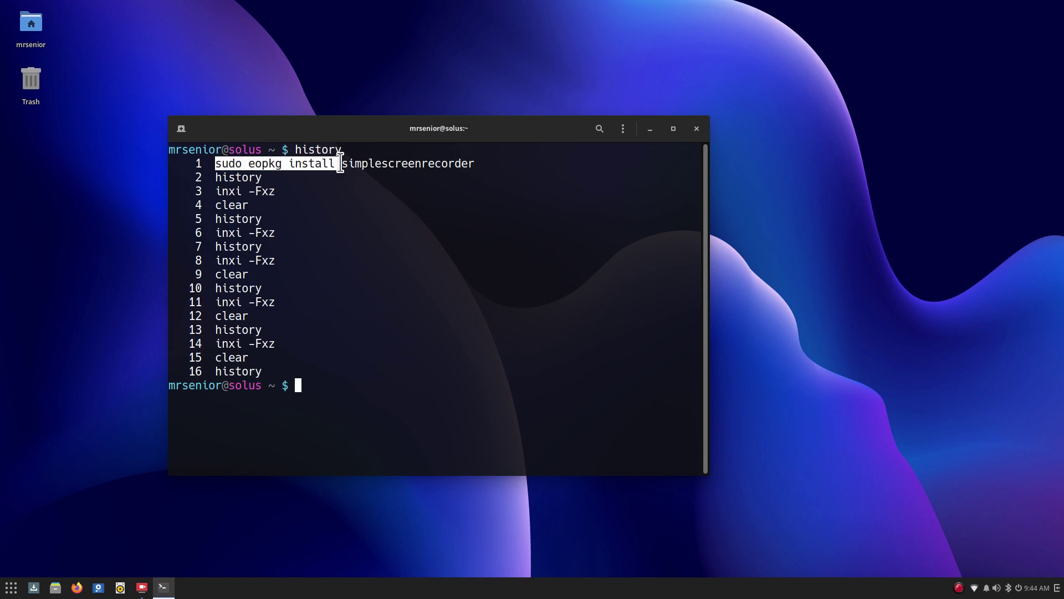
{"action": "left_click", "coordinate": [373, 213]}
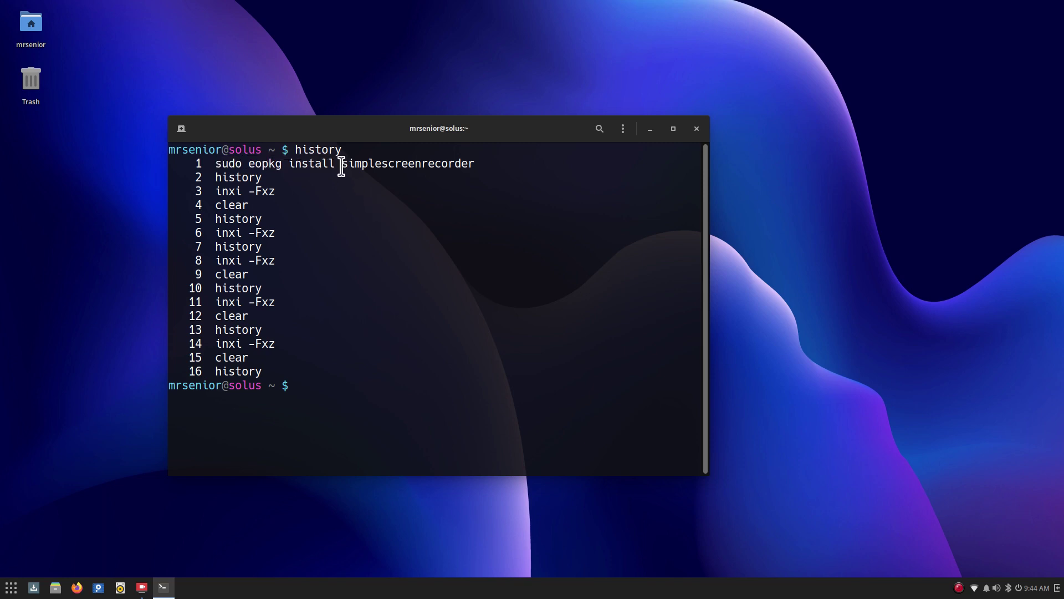
{"action": "left_click_drag", "start_coordinate": [341, 164], "coordinate": [475, 165]}
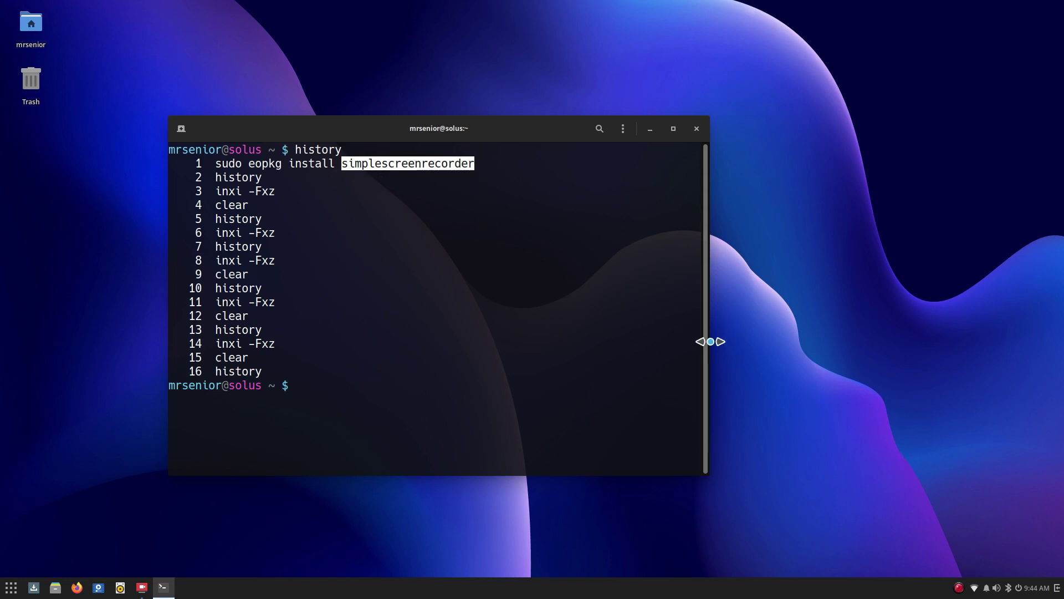
{"action": "left_click", "coordinate": [696, 129]}
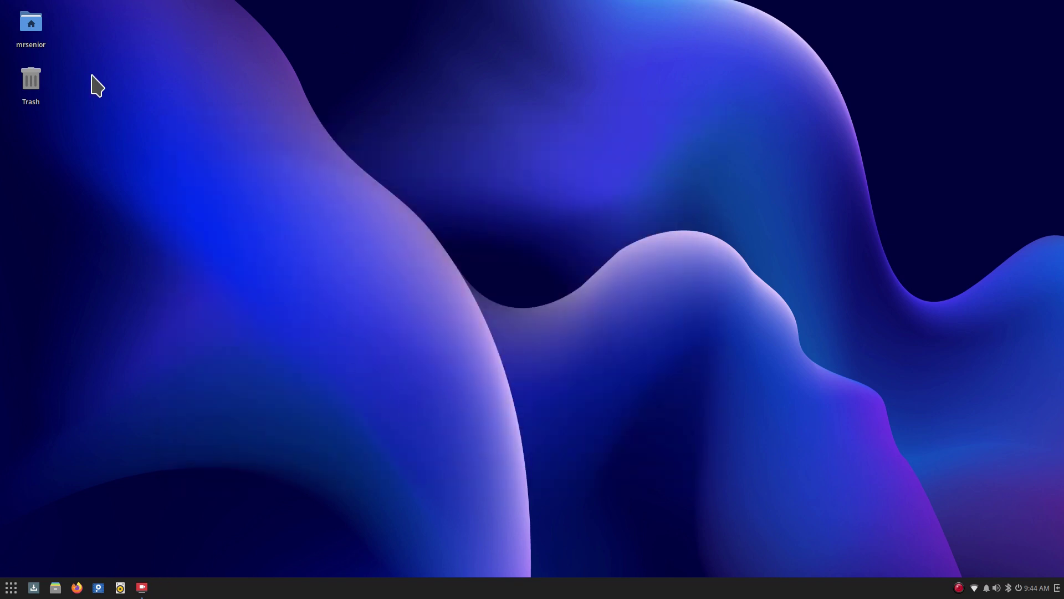
Open the Home folder in Files and try out different icon sizes
{"action": "left_click", "coordinate": [34, 28]}
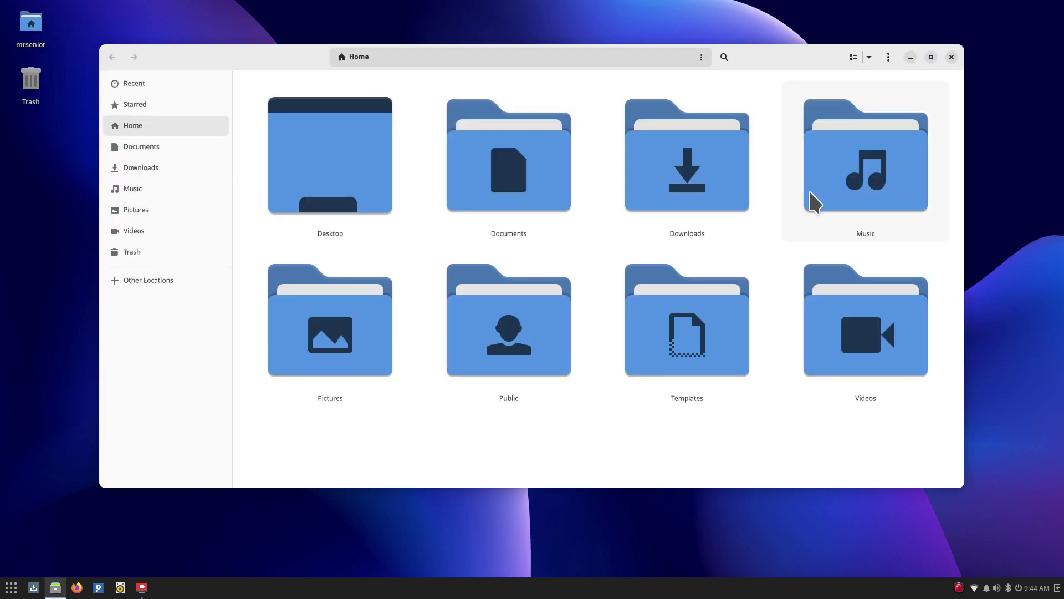
{"action": "scroll", "coordinate": [781, 242], "scroll_direction": "down", "scroll_amount": 3}
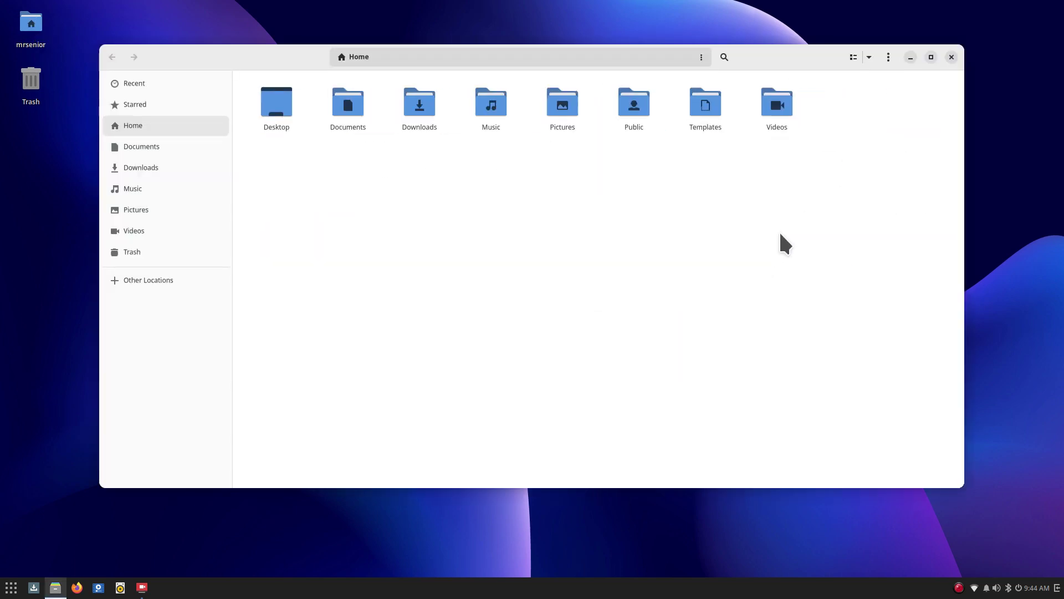
{"action": "scroll", "coordinate": [781, 243], "scroll_direction": "down", "scroll_amount": 1}
{"action": "scroll", "coordinate": [782, 243], "scroll_direction": "up", "scroll_amount": 4}
{"action": "scroll", "coordinate": [781, 243], "scroll_direction": "down", "scroll_amount": 3}
{"action": "scroll", "coordinate": [637, 305], "scroll_direction": "up", "scroll_amount": 4}
{"action": "scroll", "coordinate": [637, 305], "scroll_direction": "down", "scroll_amount": 3}
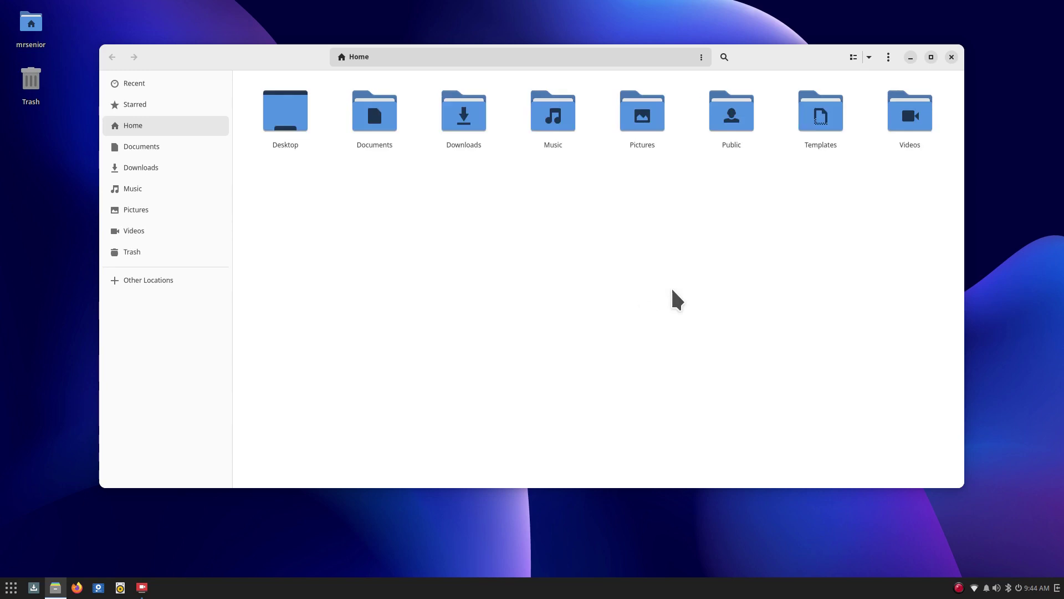
View the About Files details, then enlarge the icons and shrink them back one step
{"action": "left_click", "coordinate": [888, 57]}
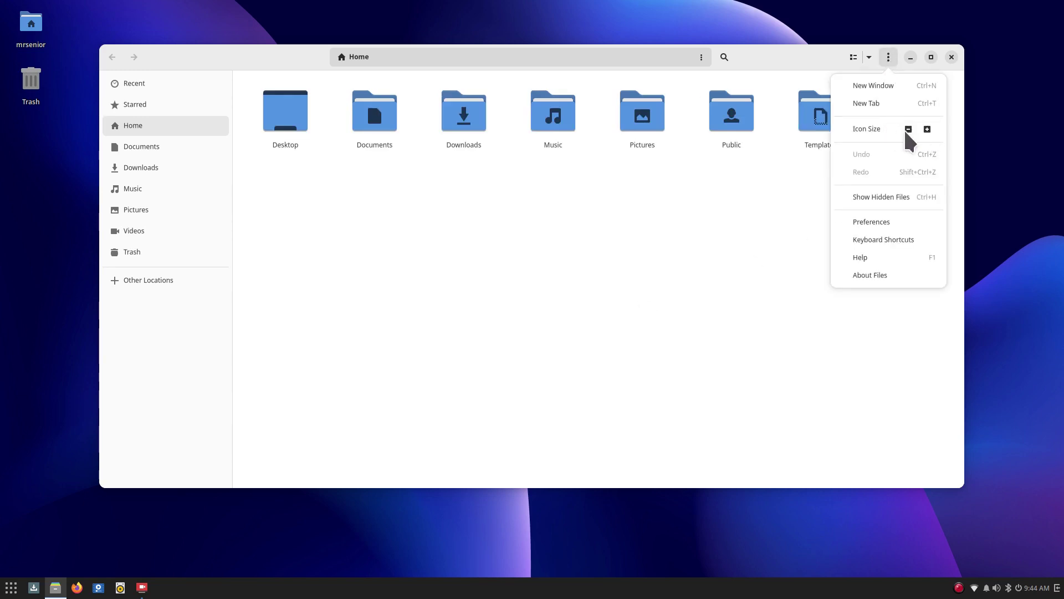
{"action": "left_click", "coordinate": [877, 275]}
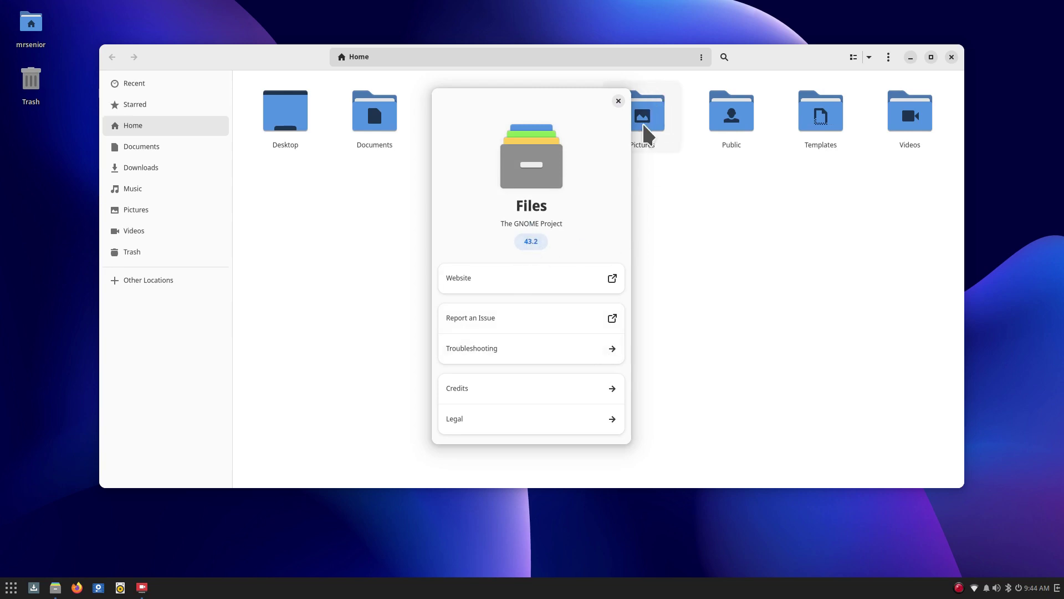
{"action": "left_click", "coordinate": [617, 101]}
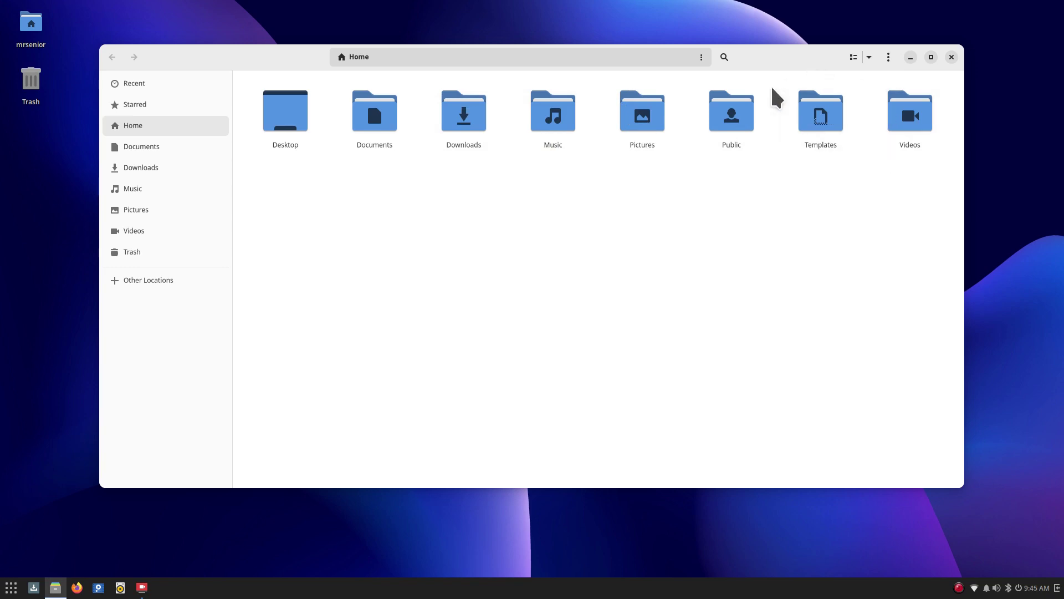
{"action": "key", "text": "ctrl+plus"}
{"action": "key", "text": "ctrl+plus"}
{"action": "key", "text": "ctrl+plus"}
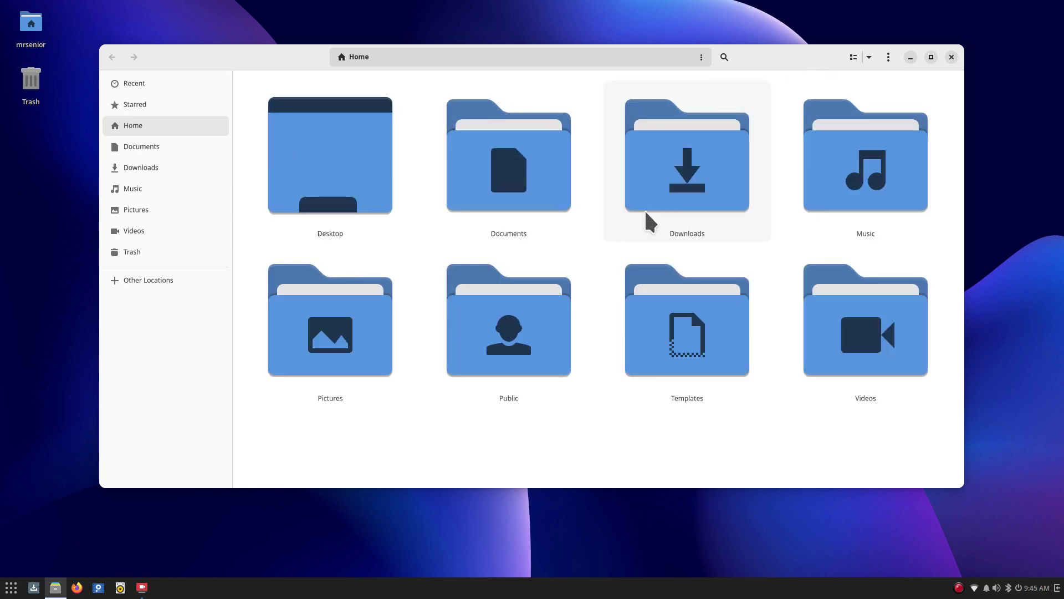
{"action": "key", "text": "ctrl+minus"}
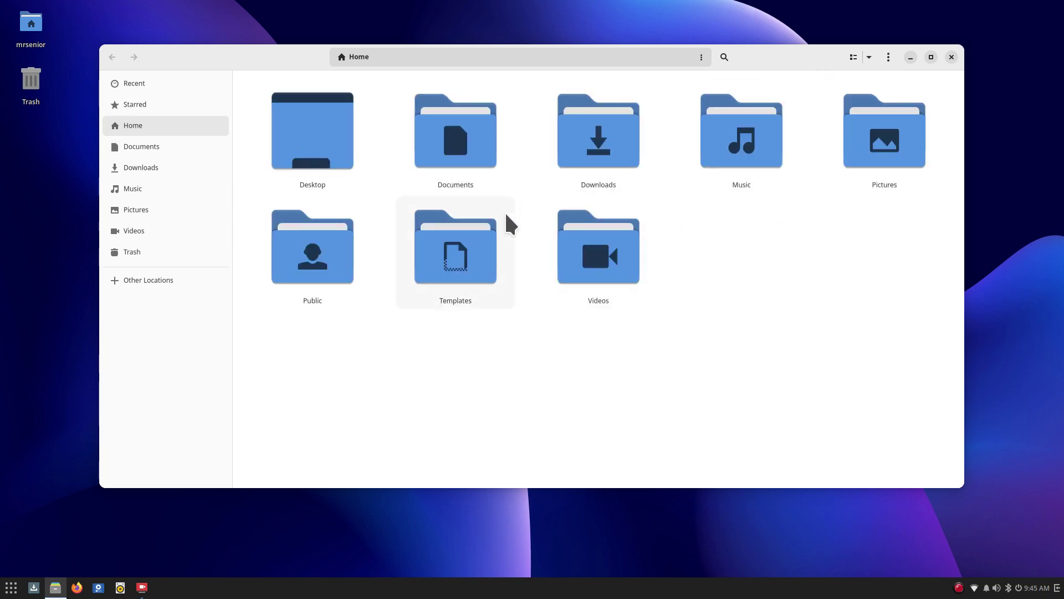
Open Pictures > WallPaper and enlarge the wallpaper thumbnails
{"action": "double_click", "coordinate": [886, 142]}
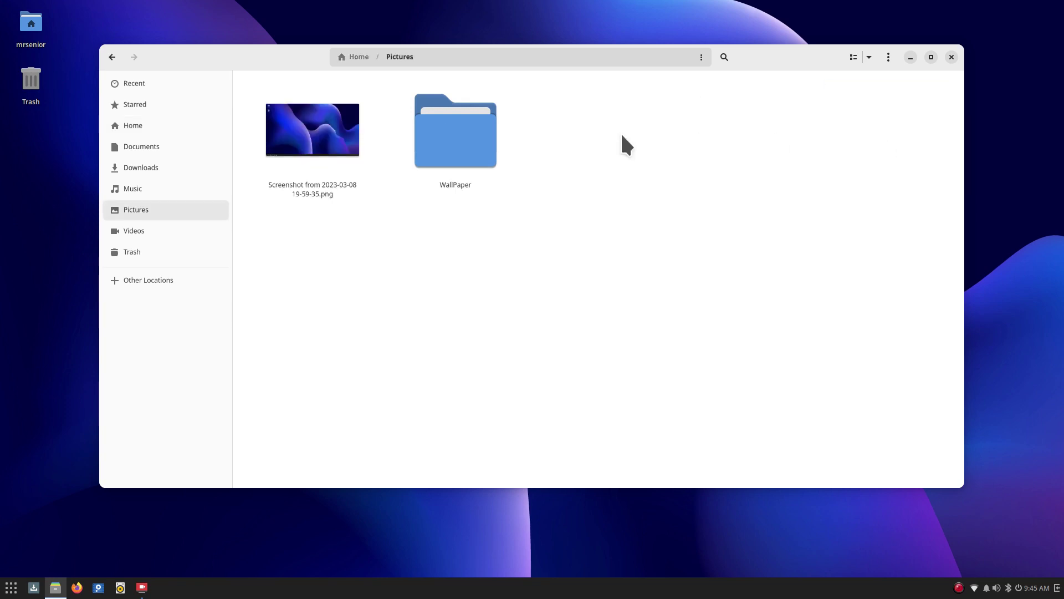
{"action": "double_click", "coordinate": [464, 135]}
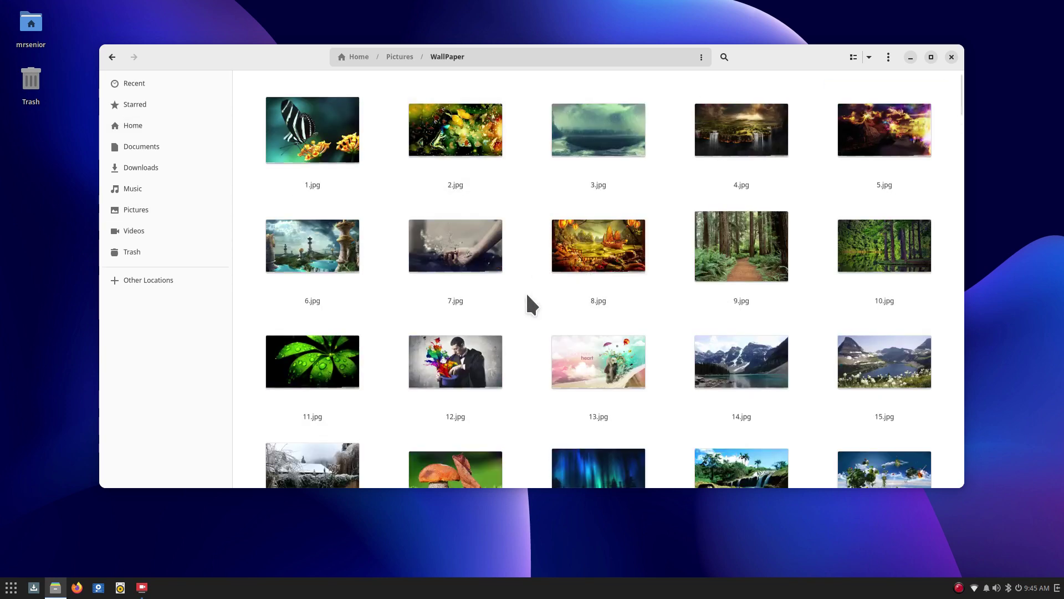
{"action": "scroll", "coordinate": [527, 295], "scroll_direction": "down", "scroll_amount": 1}
{"action": "key", "text": "ctrl+plus"}
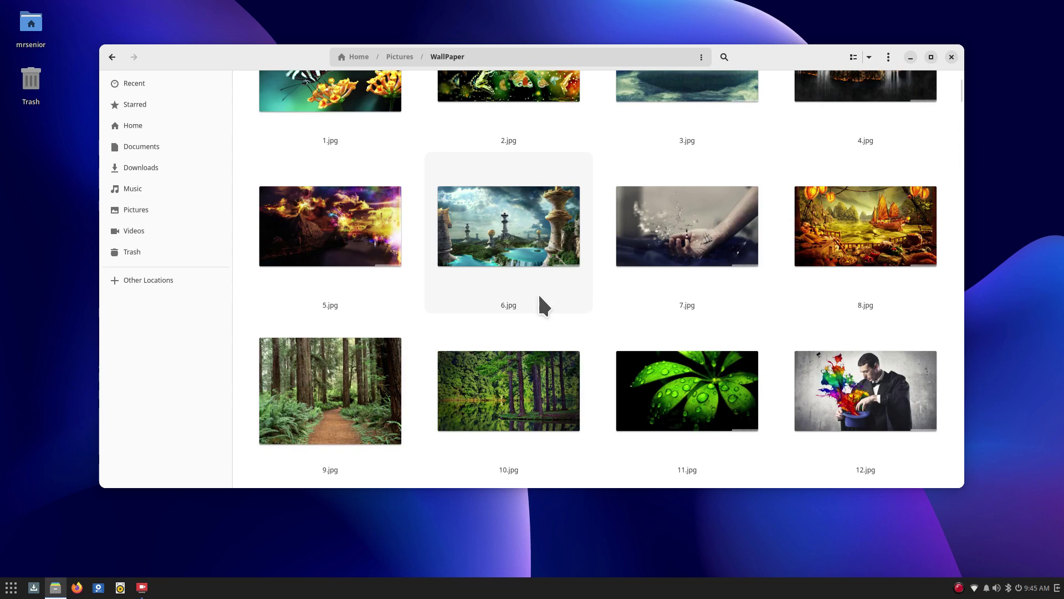
{"action": "scroll", "coordinate": [605, 305], "scroll_direction": "down", "scroll_amount": 3}
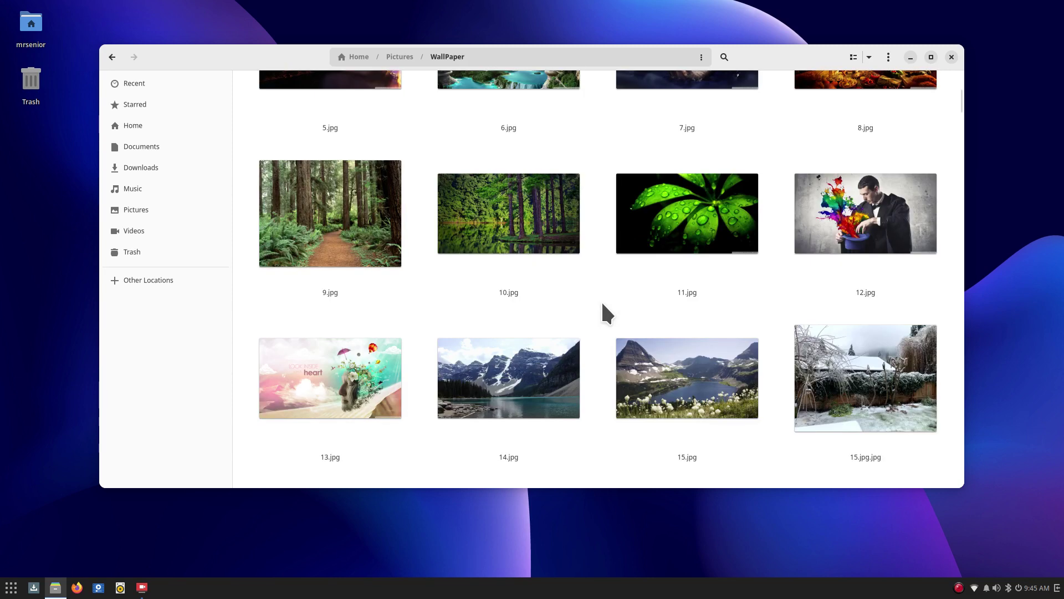
Look at the context actions for 12.jpg and 14.jpg, then close Files
{"action": "right_click", "coordinate": [850, 206]}
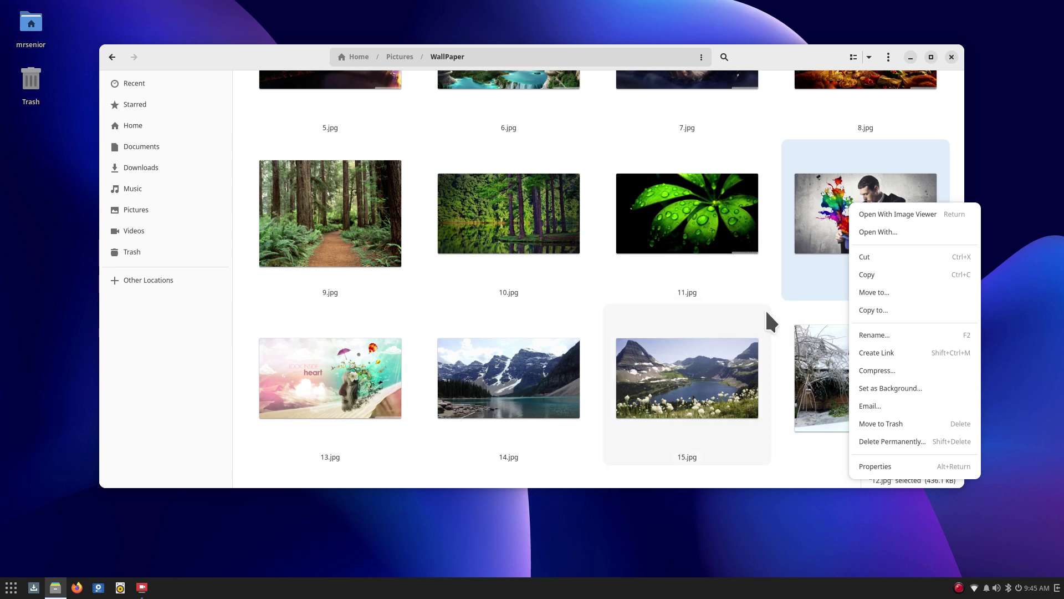
{"action": "left_click", "coordinate": [769, 283]}
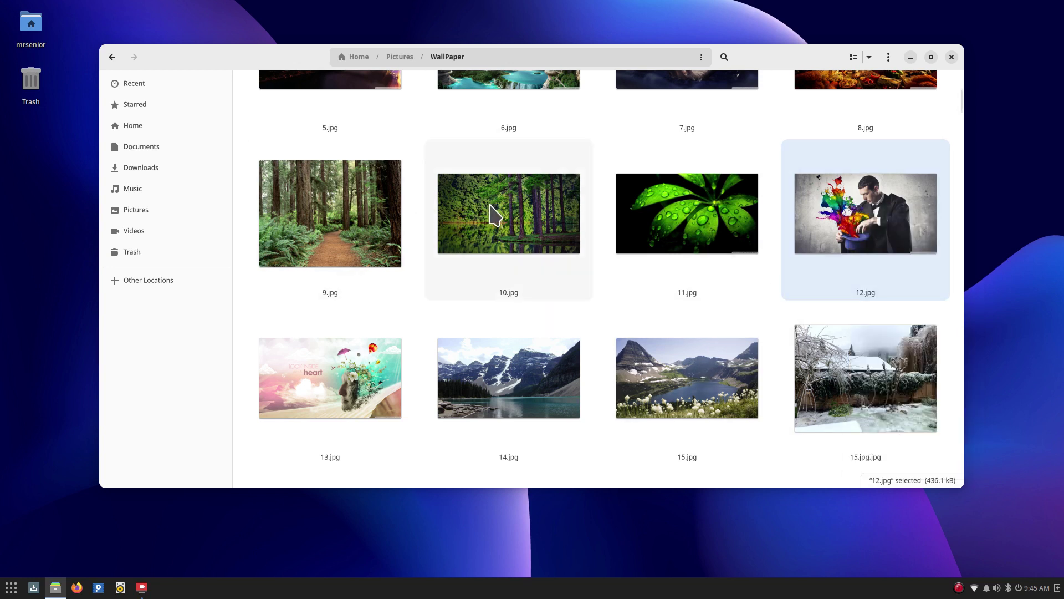
{"action": "right_click", "coordinate": [502, 383]}
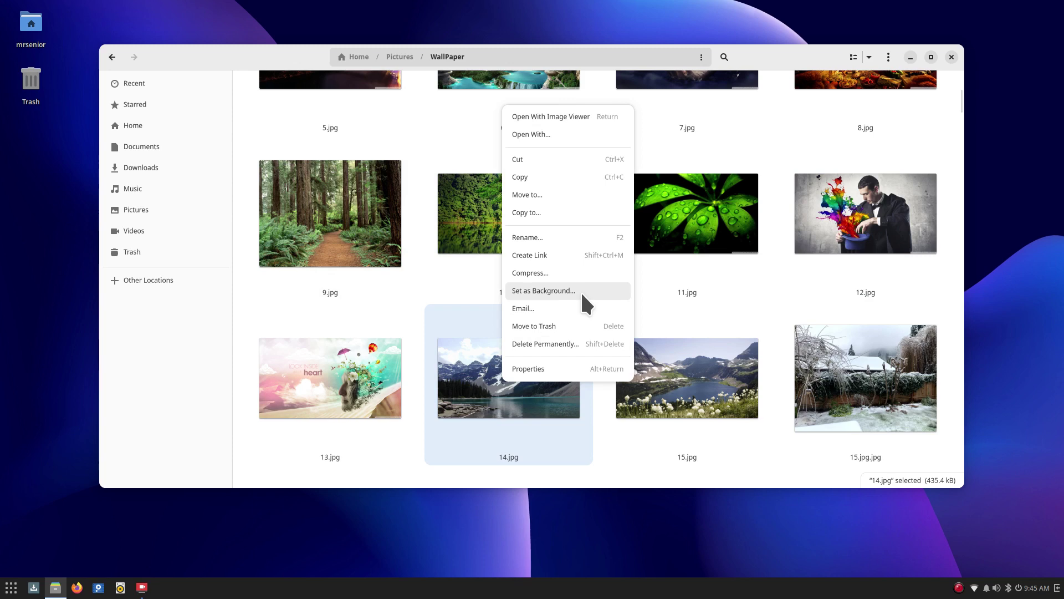
{"action": "left_click", "coordinate": [952, 58]}
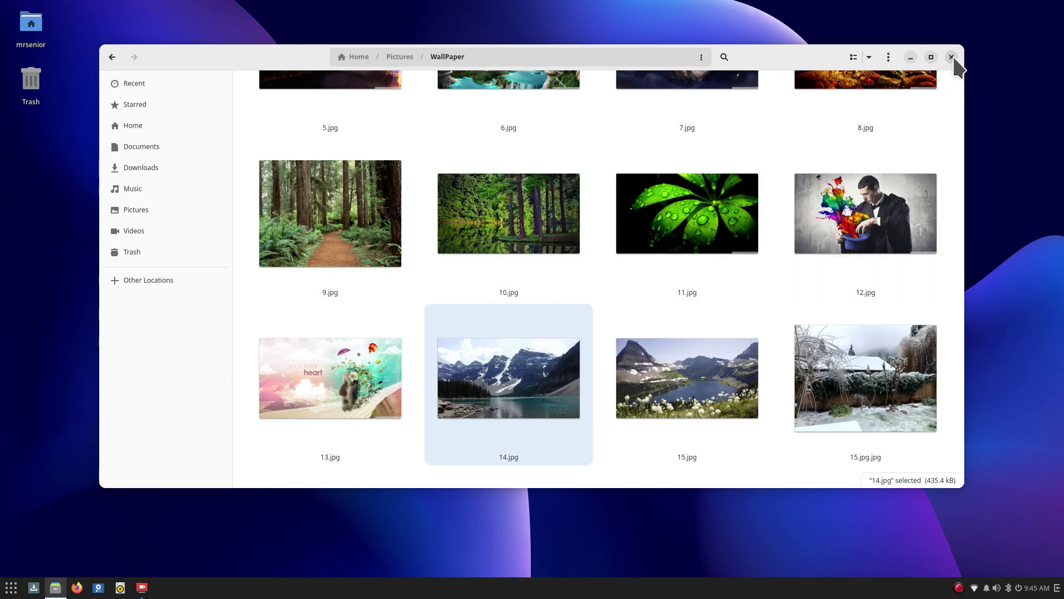
{"action": "left_click", "coordinate": [952, 57]}
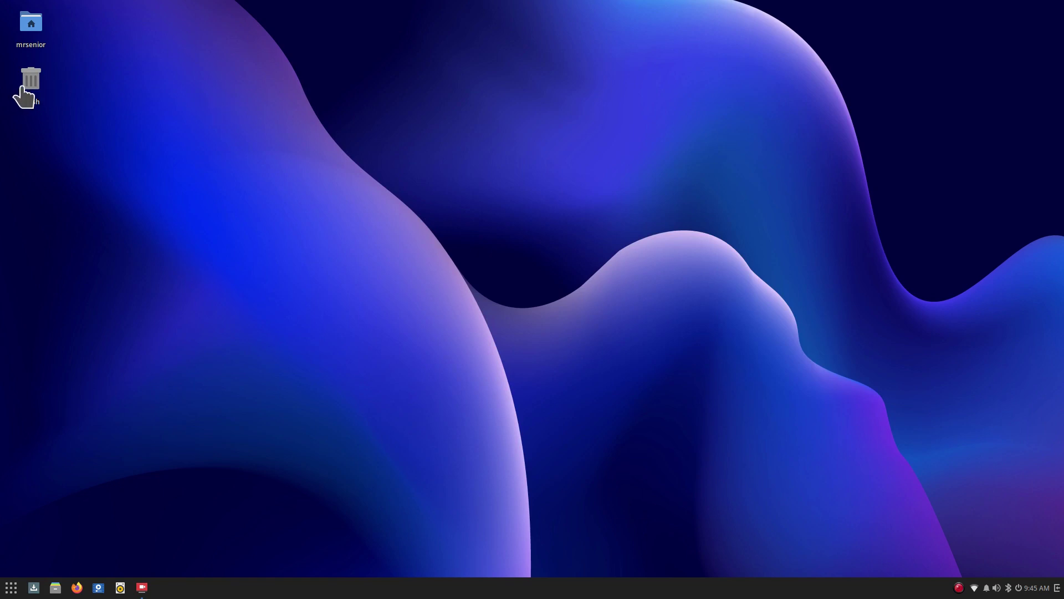
Open Budgie Desktop Settings from the desktop context menu and move its window up-right
{"action": "right_click", "coordinate": [453, 76]}
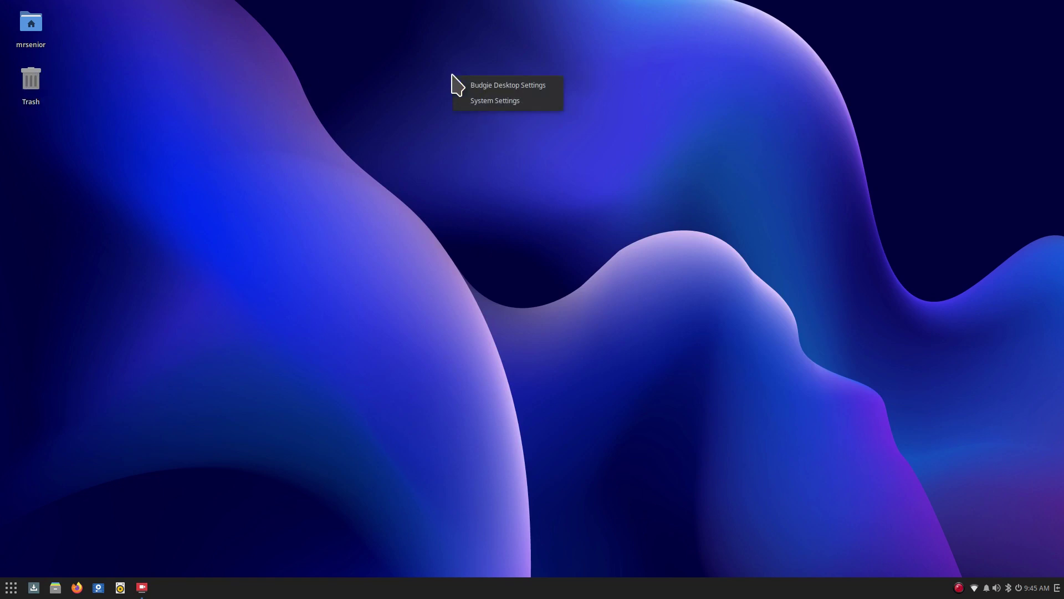
{"action": "left_click", "coordinate": [507, 87]}
{"action": "left_click_drag", "start_coordinate": [340, 101], "coordinate": [530, 82]}
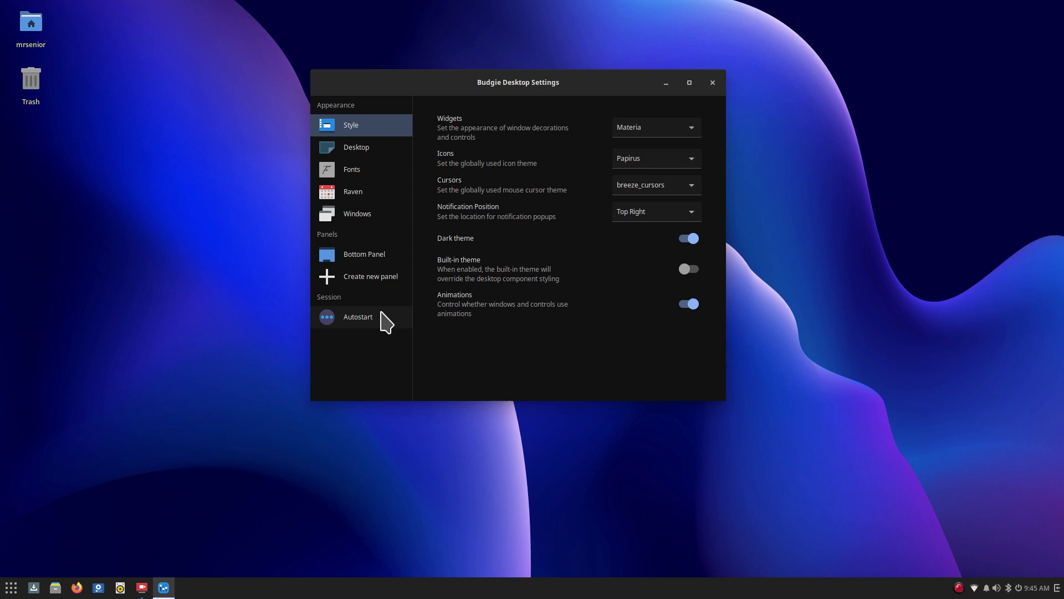
Launch Screenshot via the app menu search 'sc', choose Window capture, then close it
{"action": "left_click", "coordinate": [5, 592]}
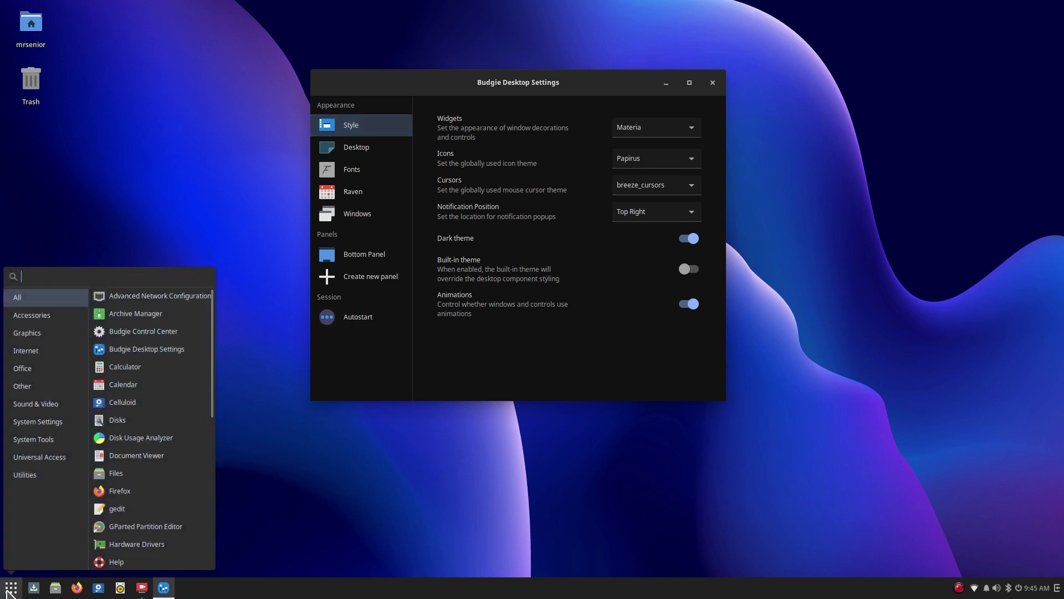
{"action": "type", "text": "sc"}
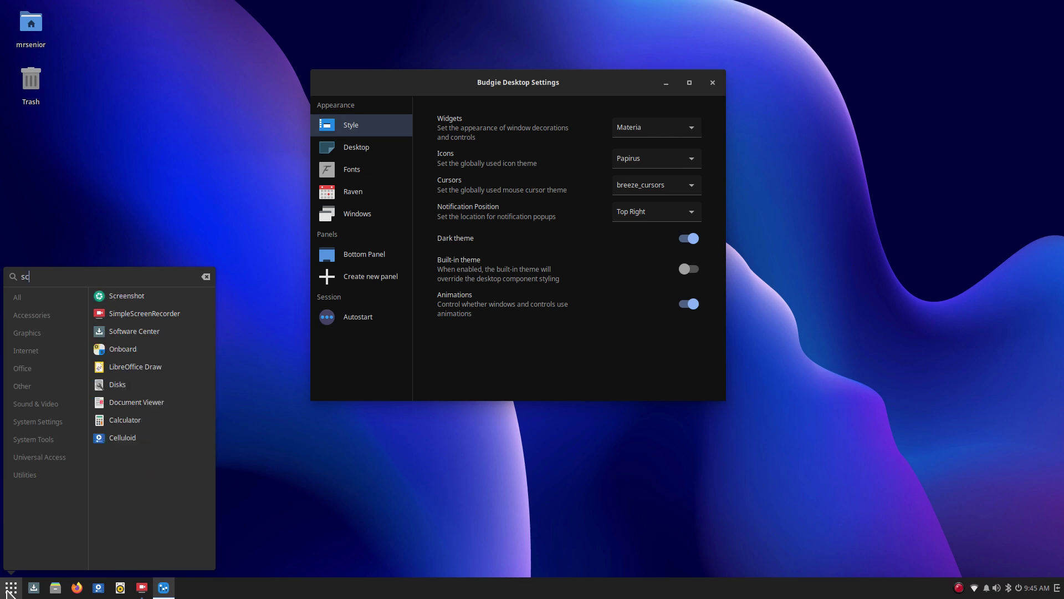
{"action": "left_click", "coordinate": [150, 300]}
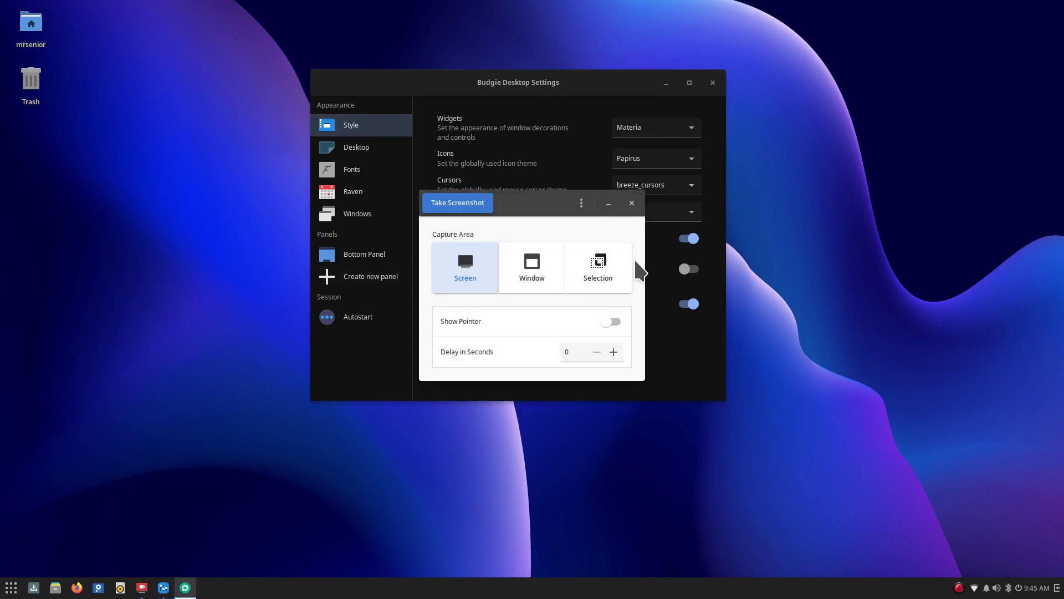
{"action": "left_click_drag", "start_coordinate": [520, 207], "coordinate": [917, 155]}
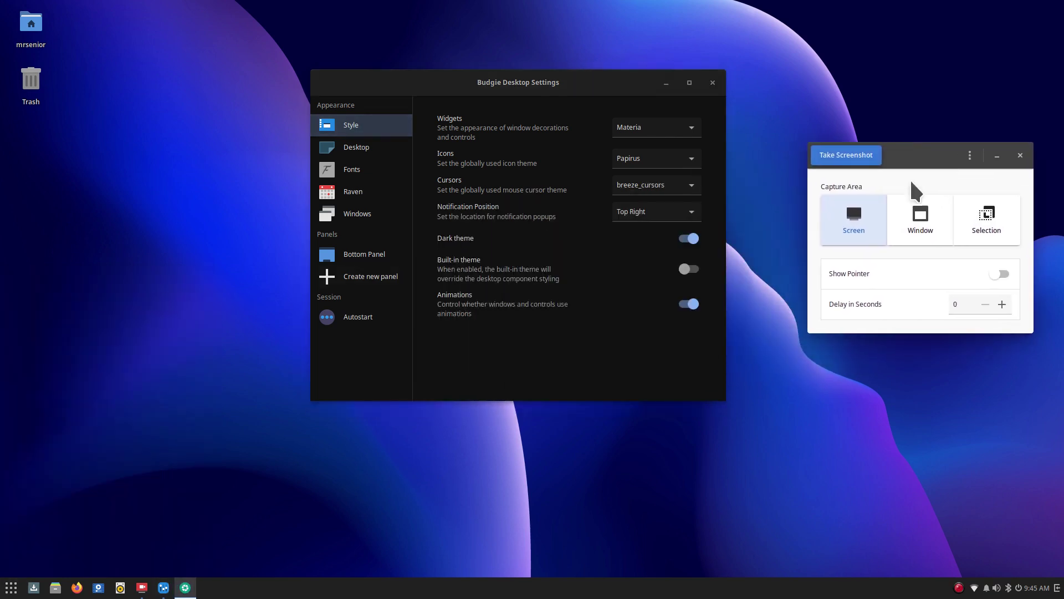
{"action": "left_click", "coordinate": [914, 228]}
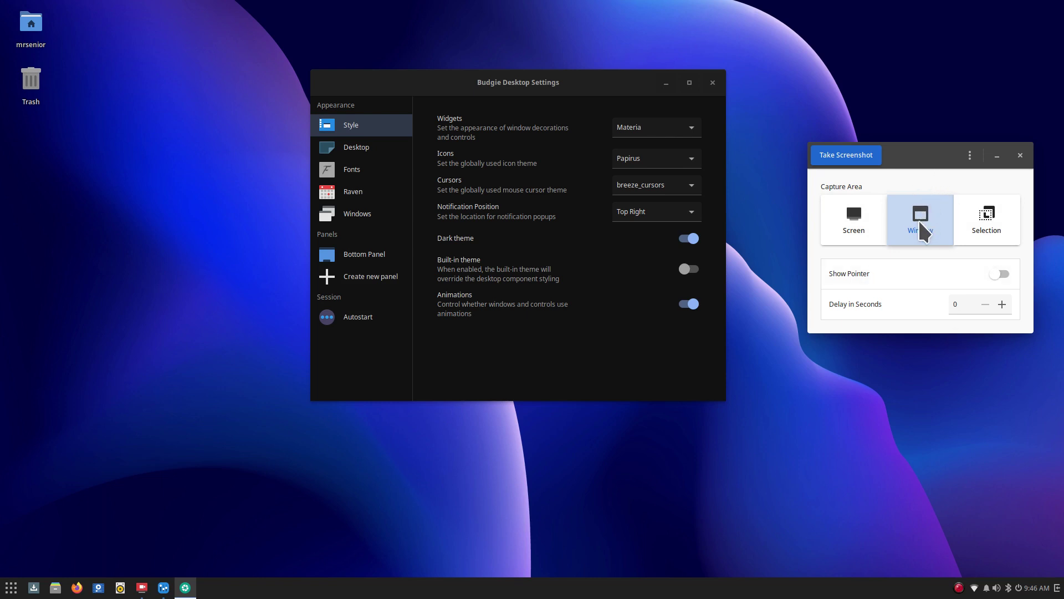
{"action": "left_click", "coordinate": [1020, 156]}
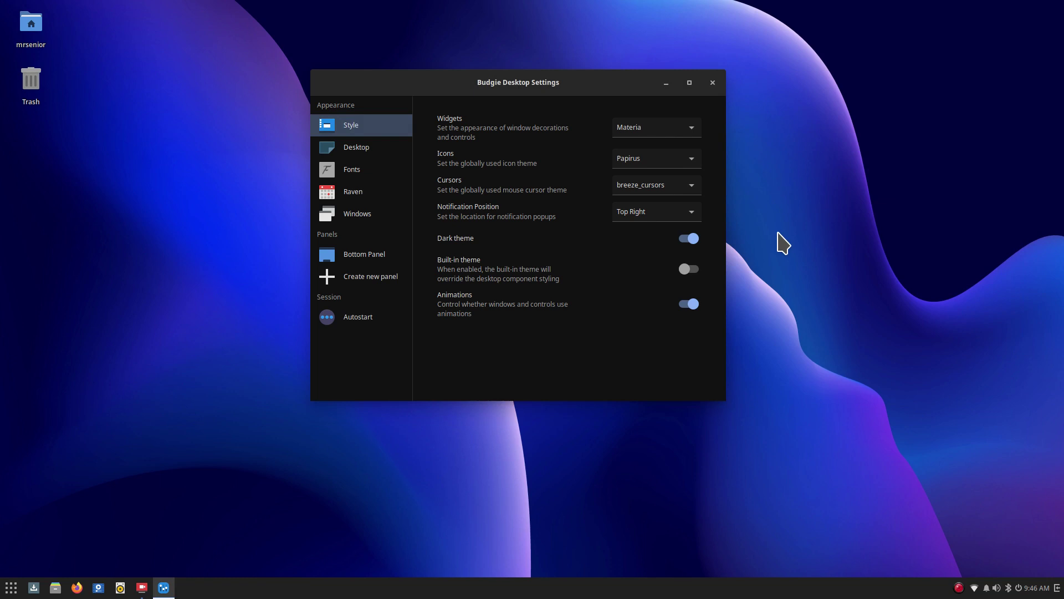
Keep breeze_cursors as the cursor theme and view the Desktop and Fonts pages
{"action": "left_click", "coordinate": [686, 198]}
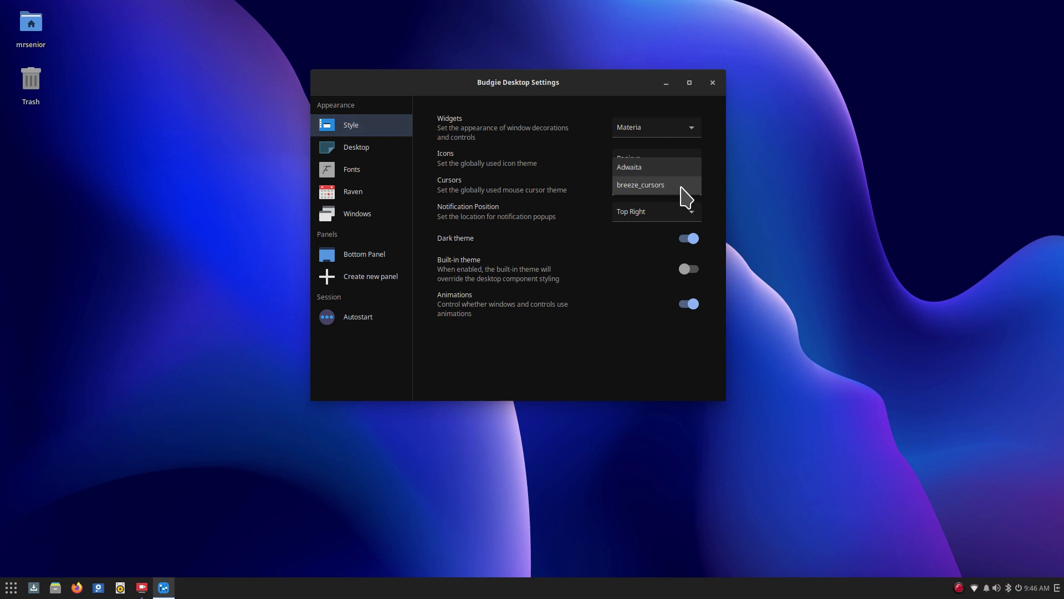
{"action": "left_click", "coordinate": [682, 187]}
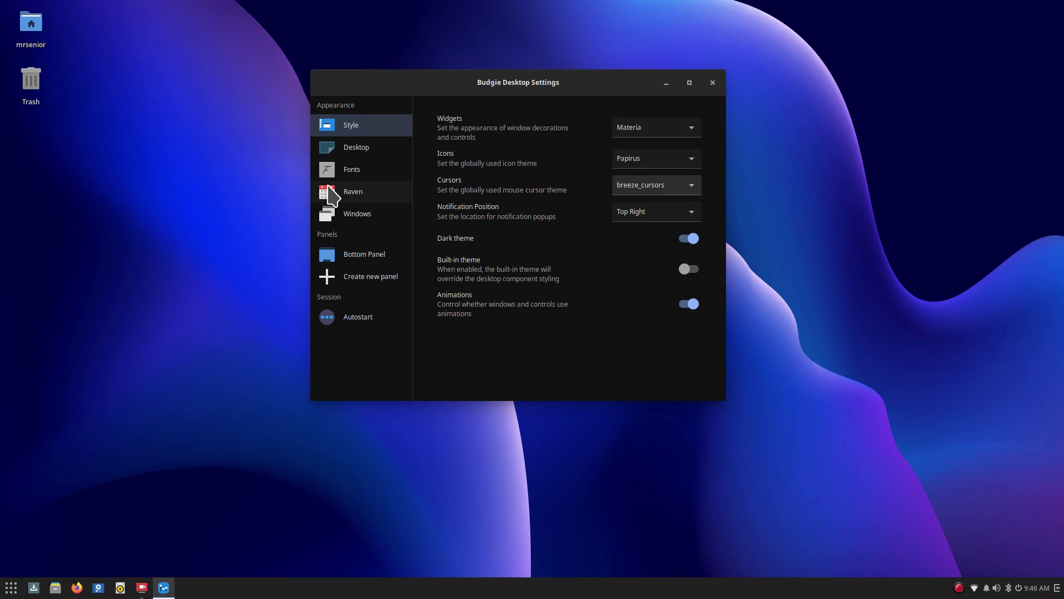
{"action": "left_click", "coordinate": [358, 150]}
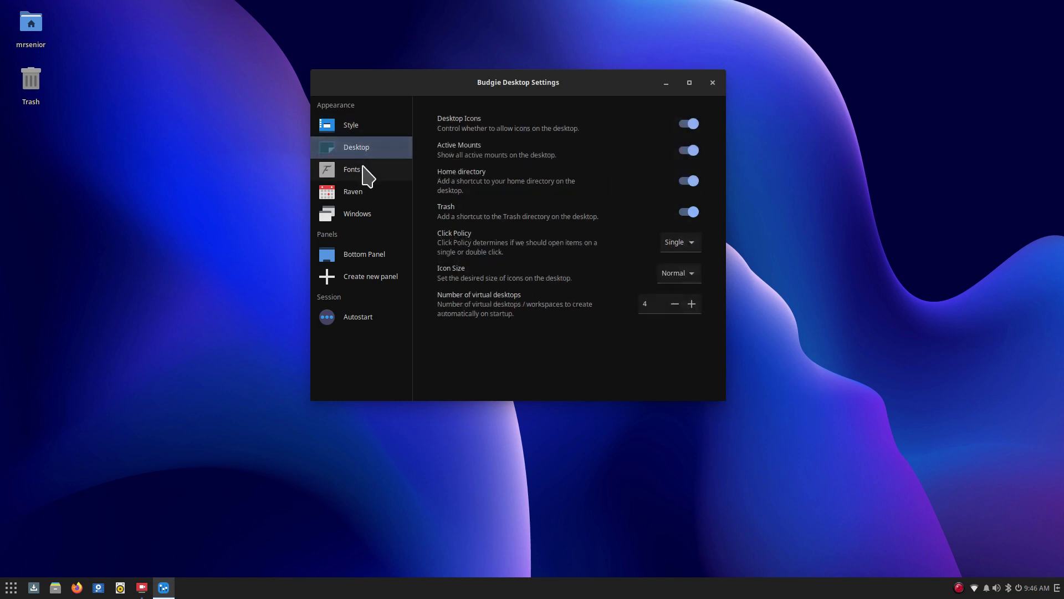
{"action": "left_click", "coordinate": [362, 167]}
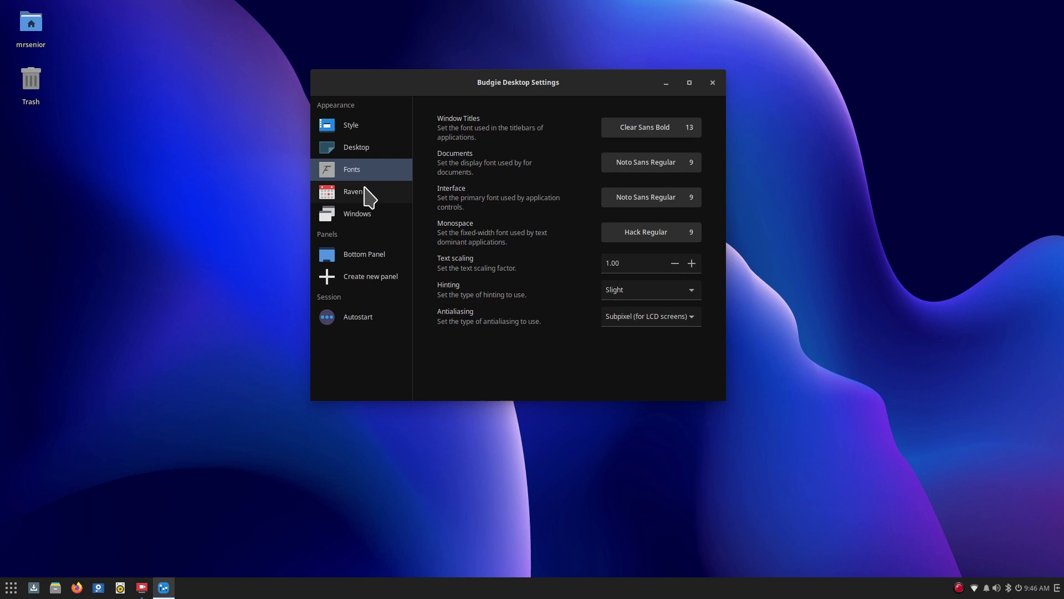
Look through the Raven, Windows, Bottom Panel and Autostart settings pages
{"action": "left_click", "coordinate": [364, 194]}
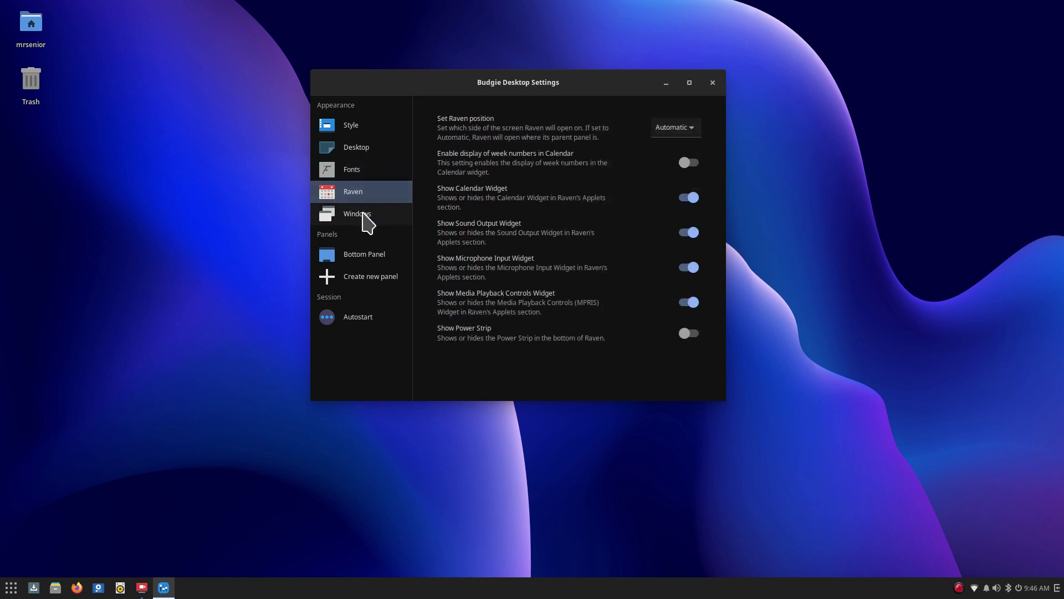
{"action": "left_click", "coordinate": [368, 223]}
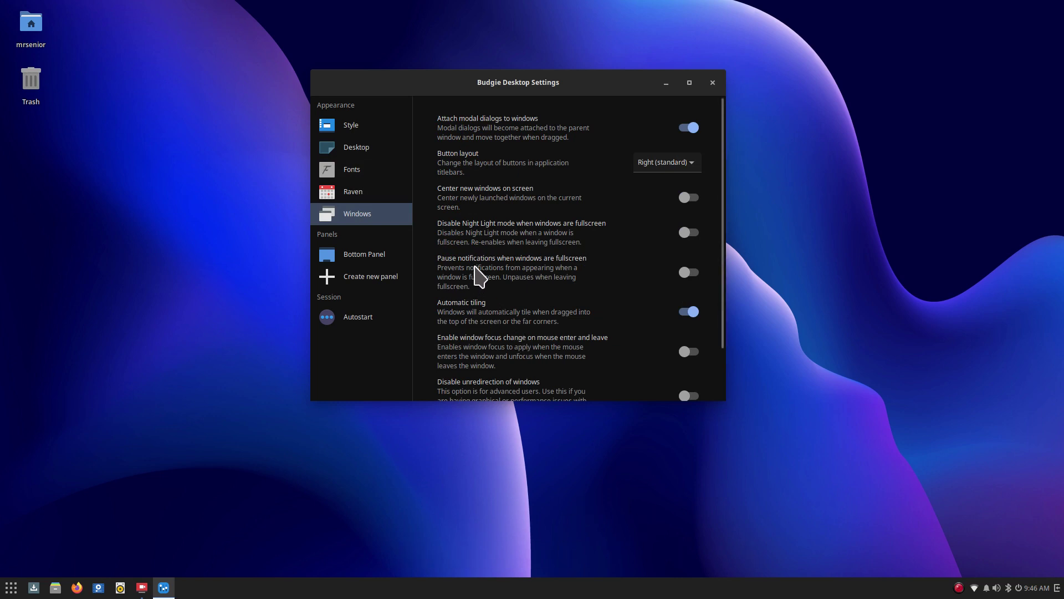
{"action": "left_click", "coordinate": [365, 261]}
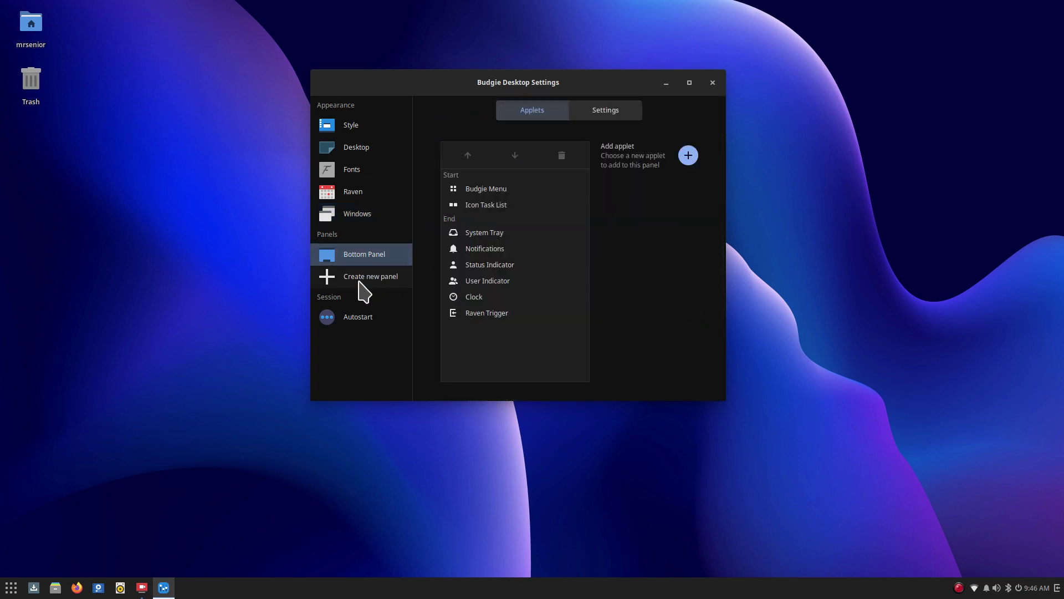
{"action": "left_click", "coordinate": [350, 323]}
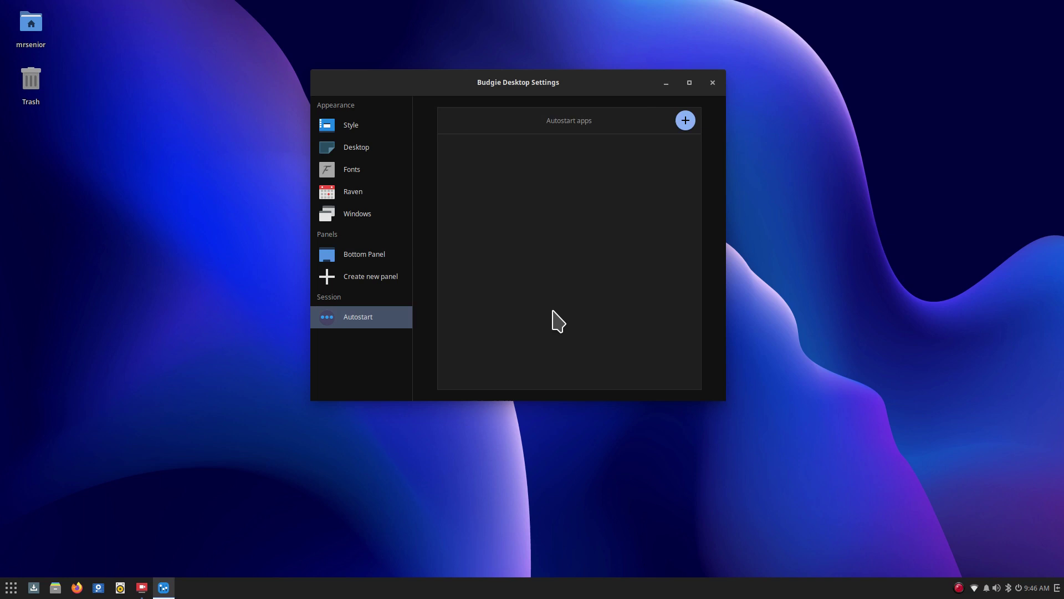
Close the desktop settings window, open System Settings, and briefly view its Keyboard Shortcuts list
{"action": "left_click", "coordinate": [713, 82]}
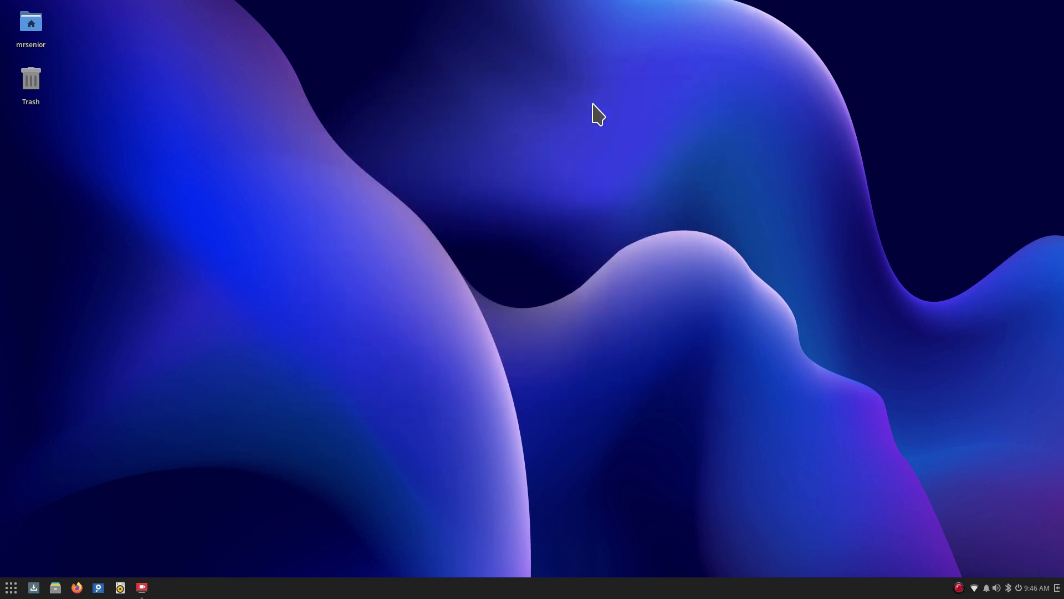
{"action": "right_click", "coordinate": [497, 87]}
{"action": "left_click", "coordinate": [536, 111]}
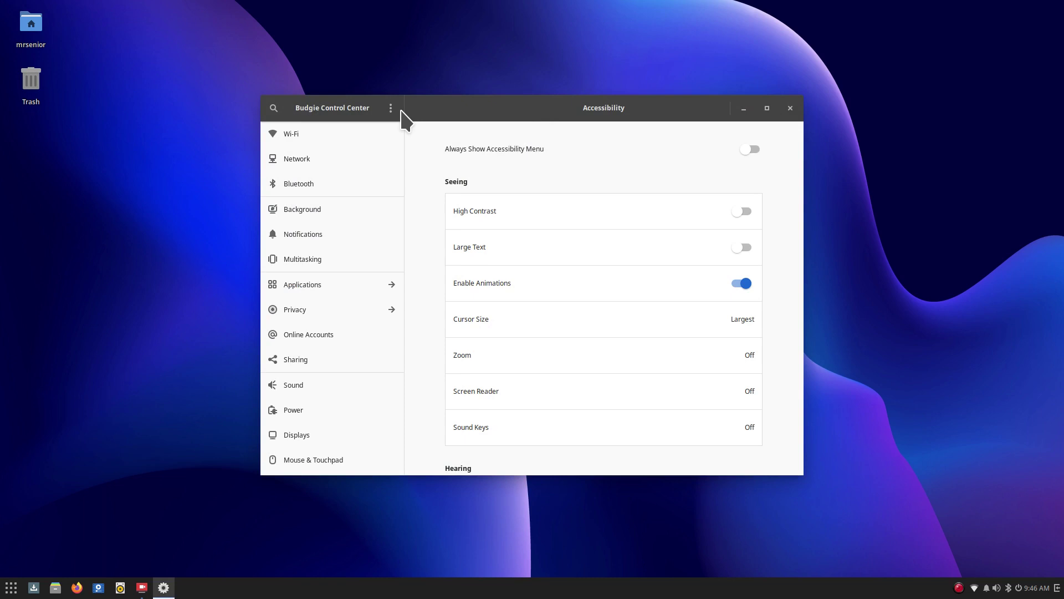
{"action": "left_click", "coordinate": [391, 108]}
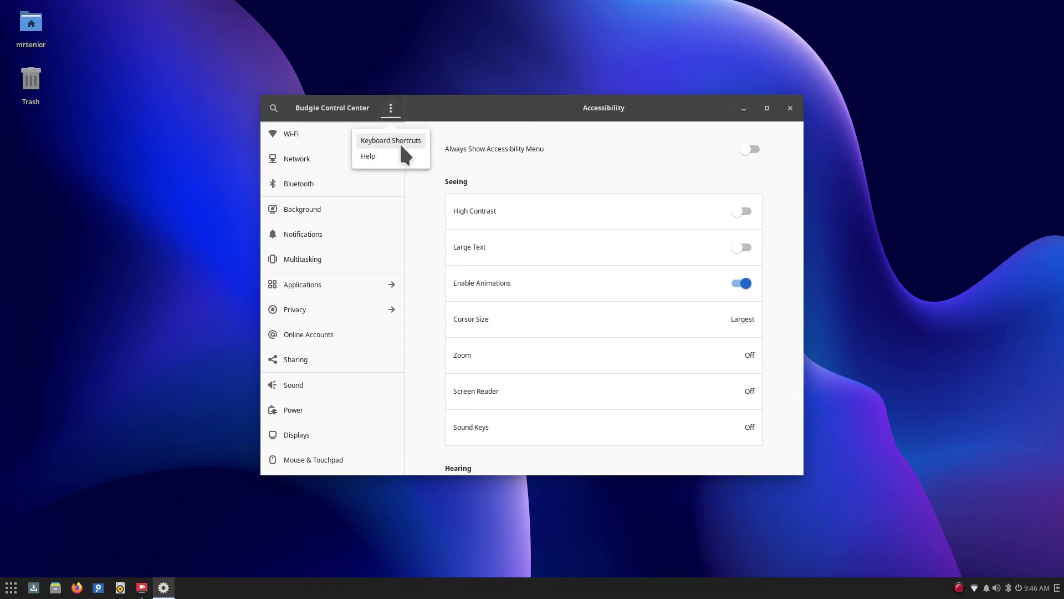
{"action": "left_click", "coordinate": [399, 140]}
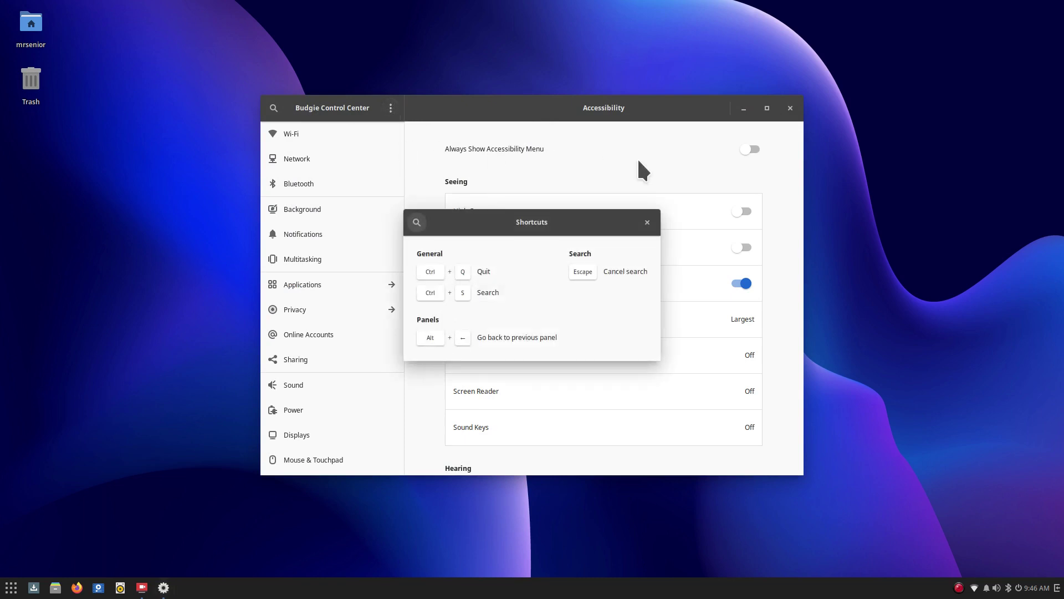
{"action": "left_click", "coordinate": [647, 222]}
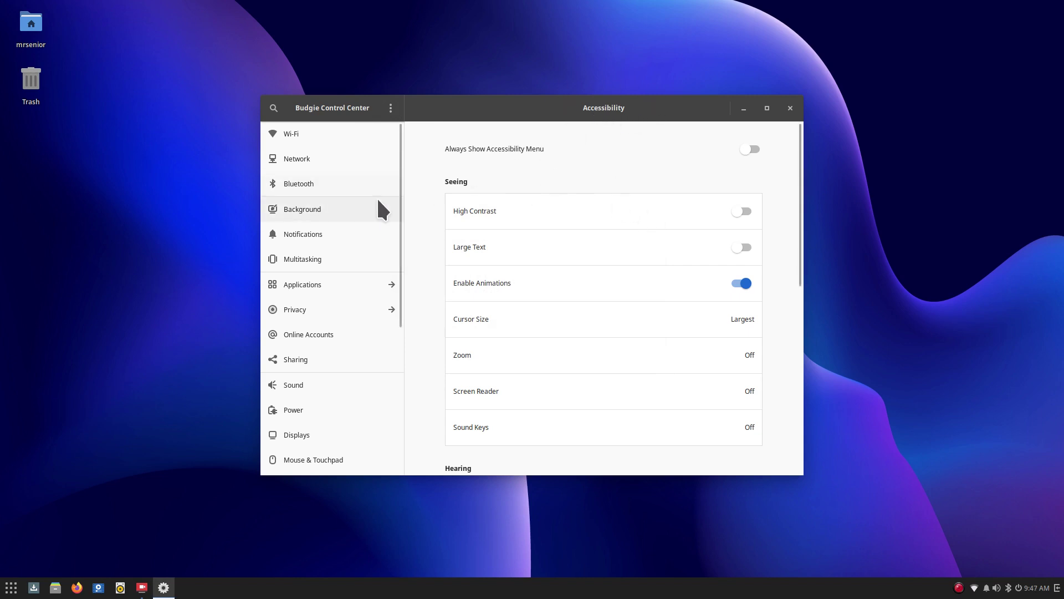
Show the Background page and scroll through the wallpaper thumbnails
{"action": "left_click", "coordinate": [319, 210]}
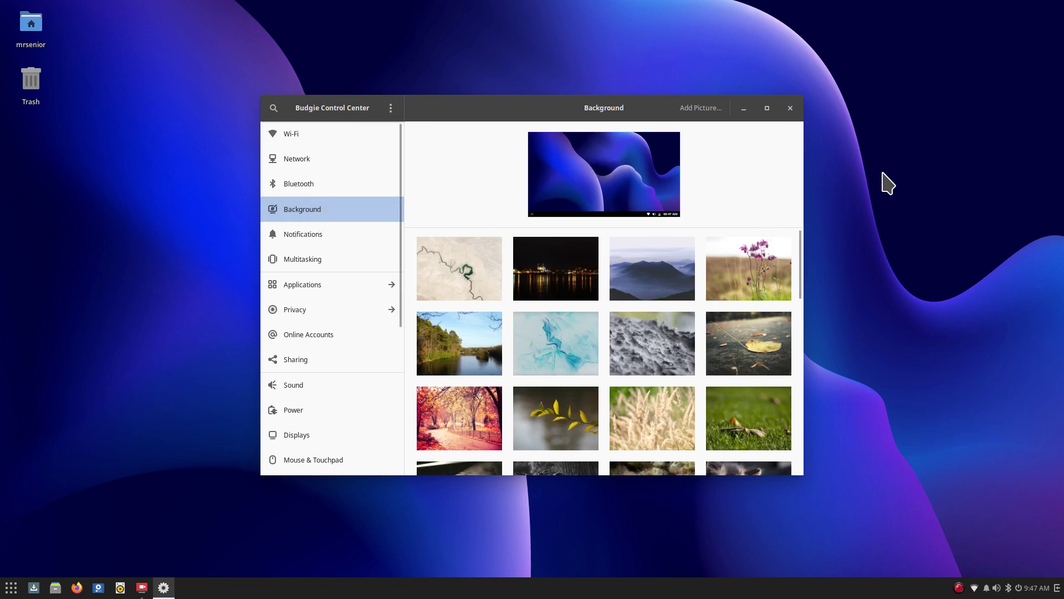
{"action": "scroll", "coordinate": [720, 272], "scroll_direction": "down", "scroll_amount": 5}
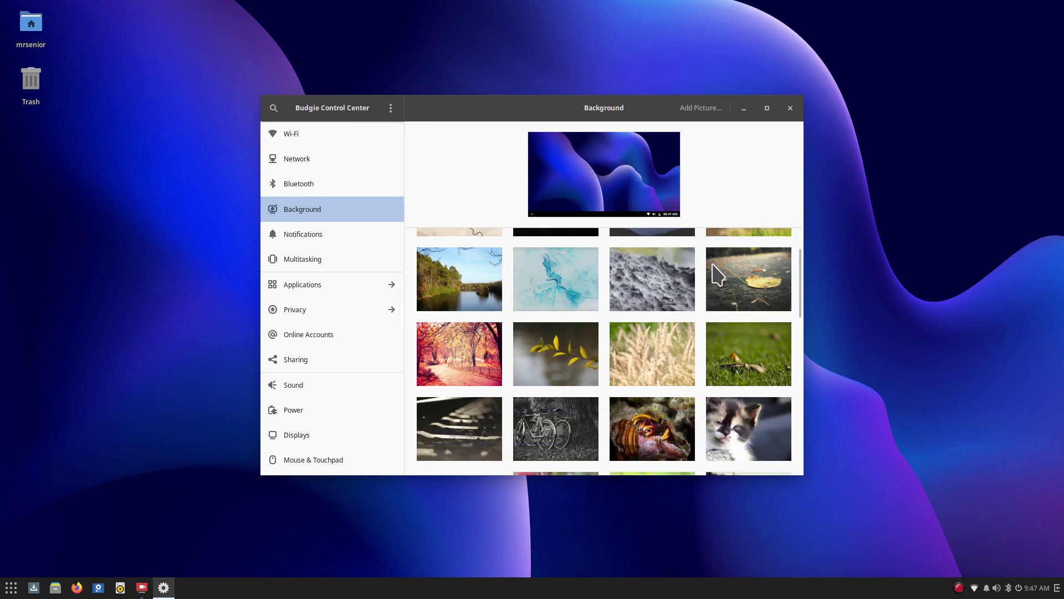
{"action": "scroll", "coordinate": [645, 322], "scroll_direction": "down", "scroll_amount": 4}
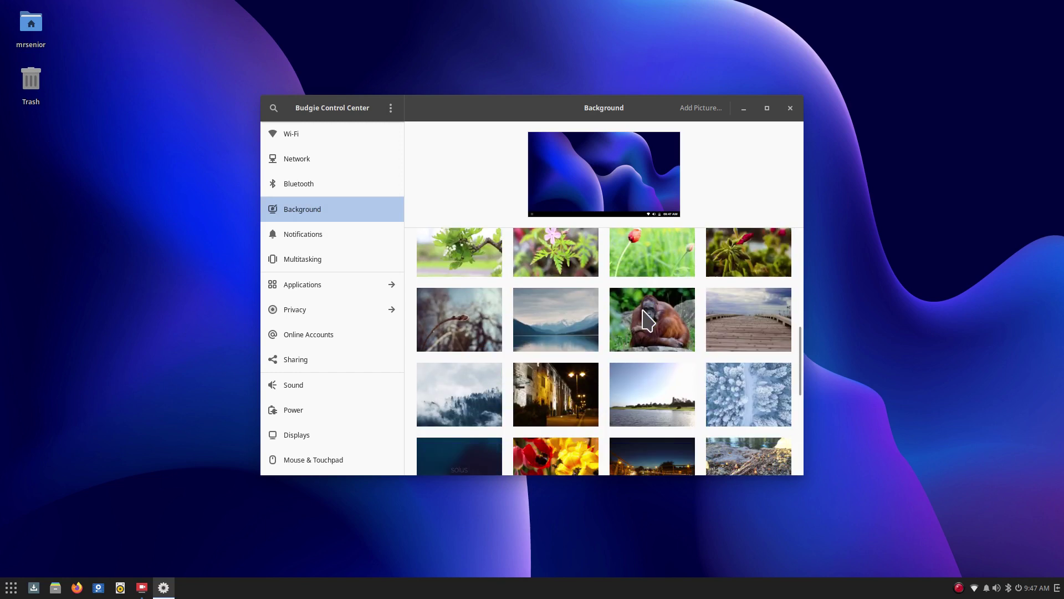
{"action": "scroll", "coordinate": [645, 318], "scroll_direction": "down", "scroll_amount": 5}
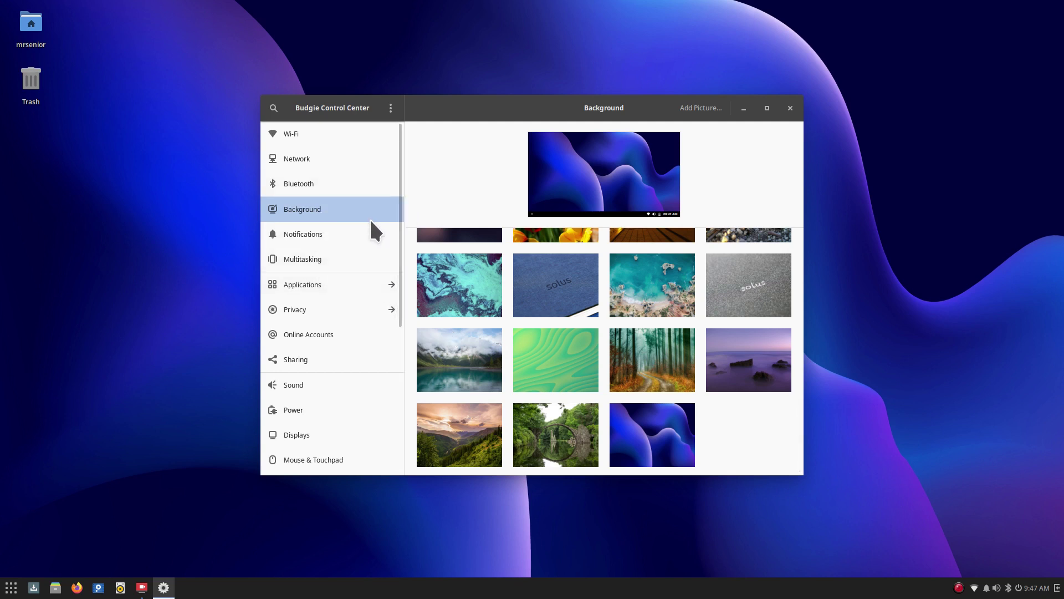
{"action": "scroll", "coordinate": [366, 236], "scroll_direction": "down", "scroll_amount": 4}
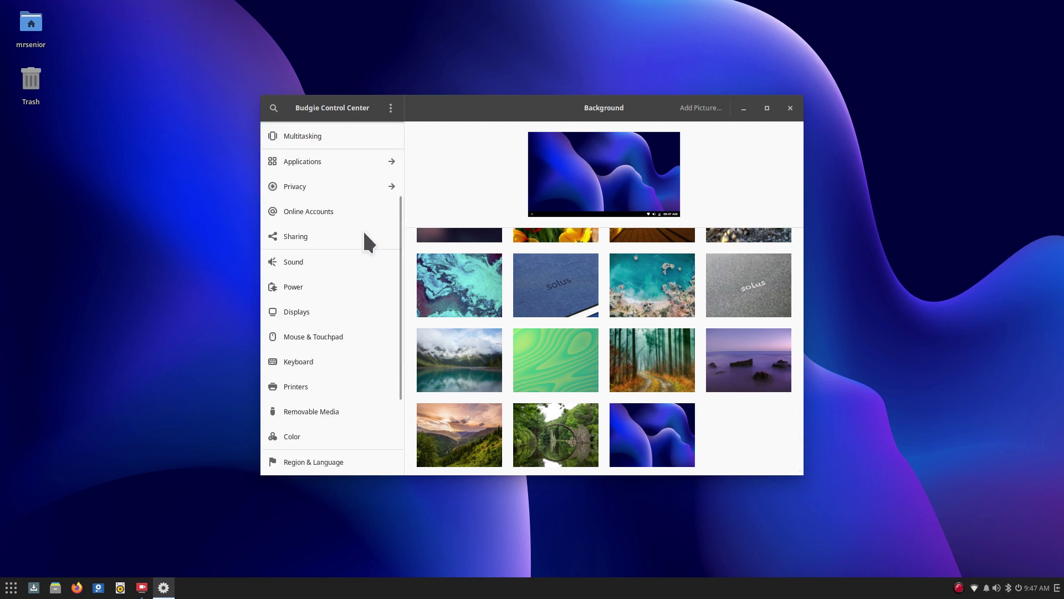
Check the Displays resolution list without changing it, then show the Printers page with the Brother HL-3170CDW
{"action": "left_click", "coordinate": [348, 309]}
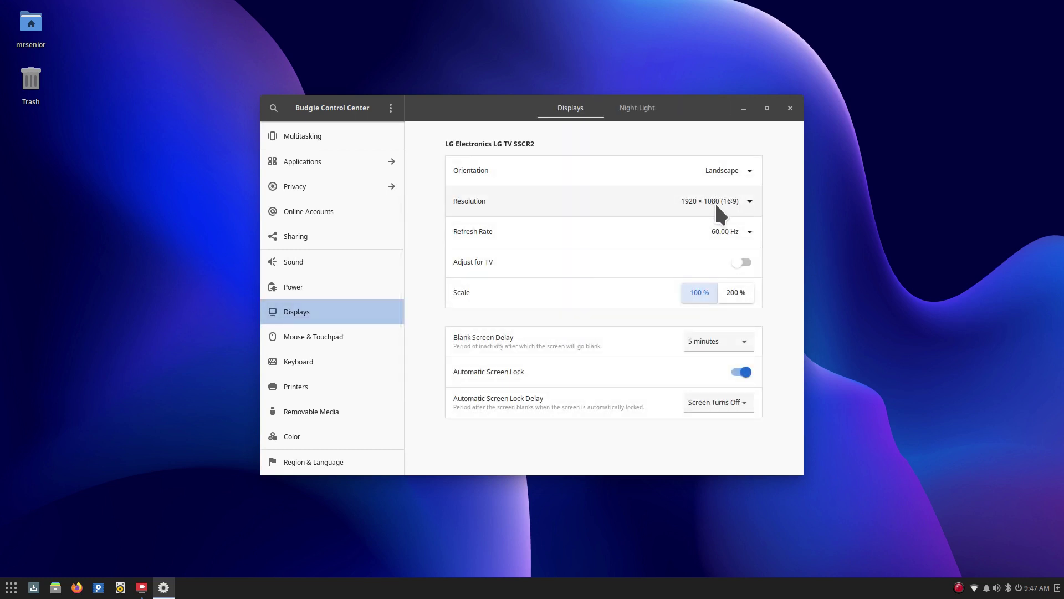
{"action": "left_click", "coordinate": [746, 199]}
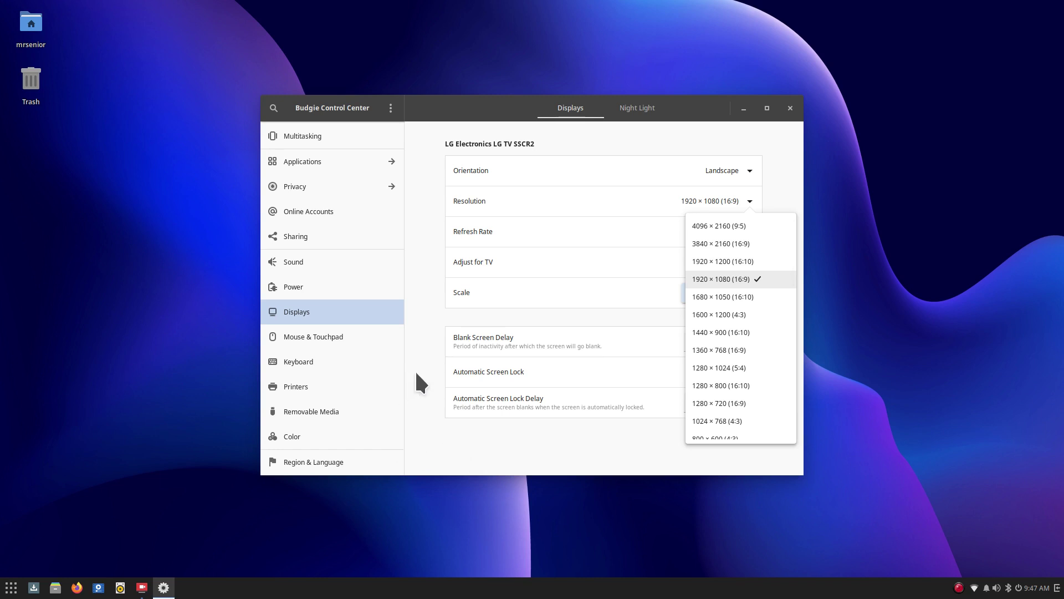
{"action": "left_click", "coordinate": [345, 380]}
{"action": "left_click", "coordinate": [327, 387]}
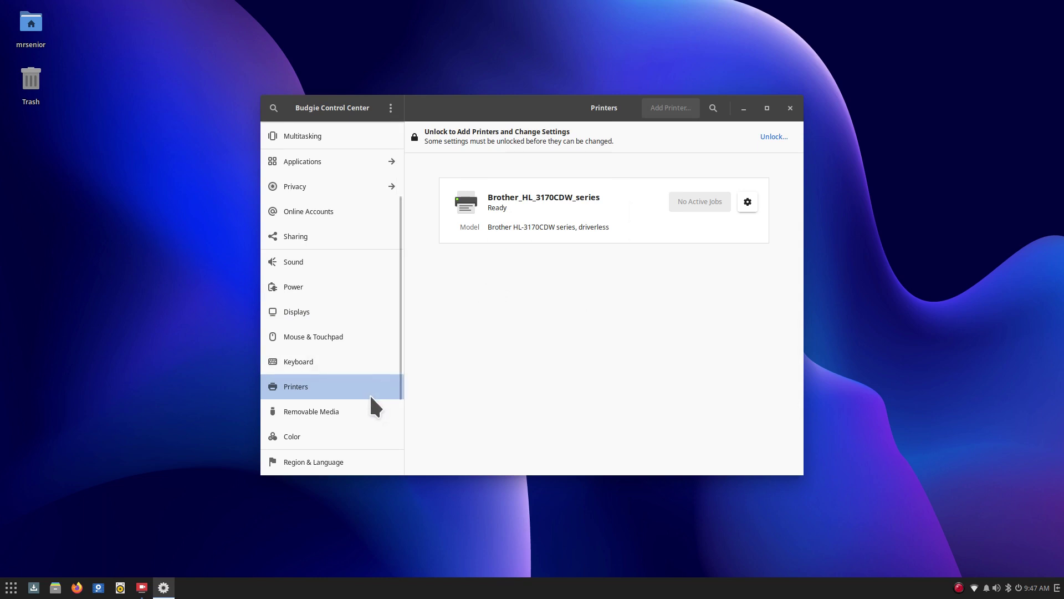
{"action": "scroll", "coordinate": [331, 367], "scroll_direction": "down", "scroll_amount": 3}
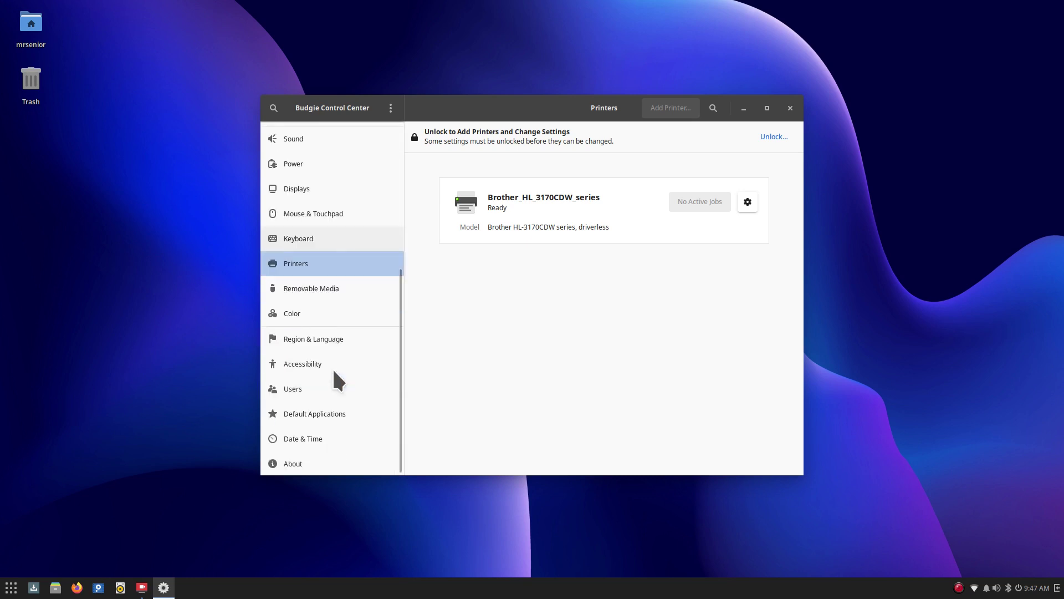
On the Accessibility page, try the smallest cursor size, then set it to Largest
{"action": "left_click", "coordinate": [322, 364]}
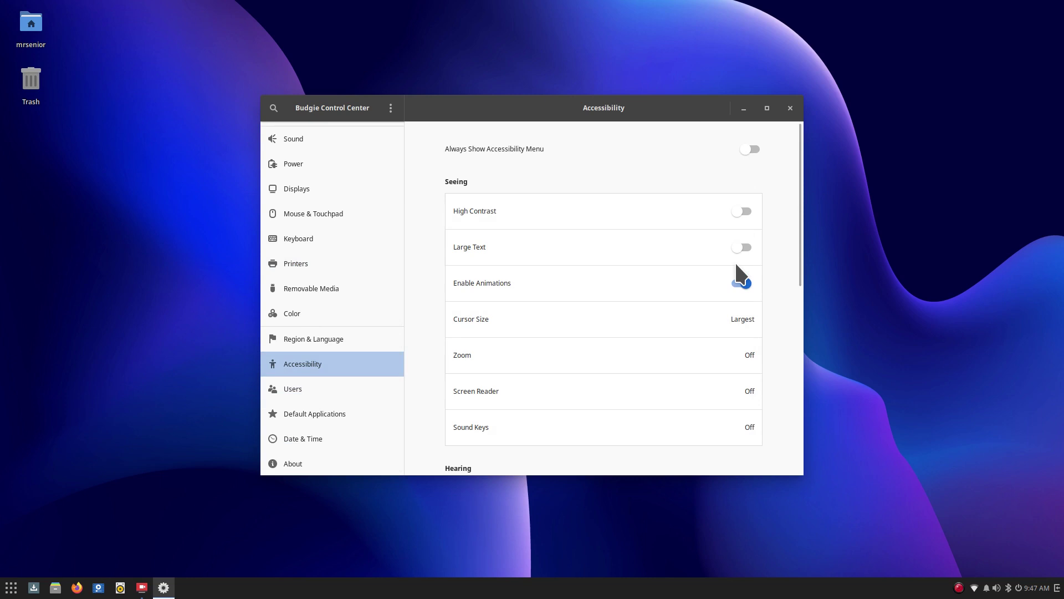
{"action": "left_click", "coordinate": [648, 319]}
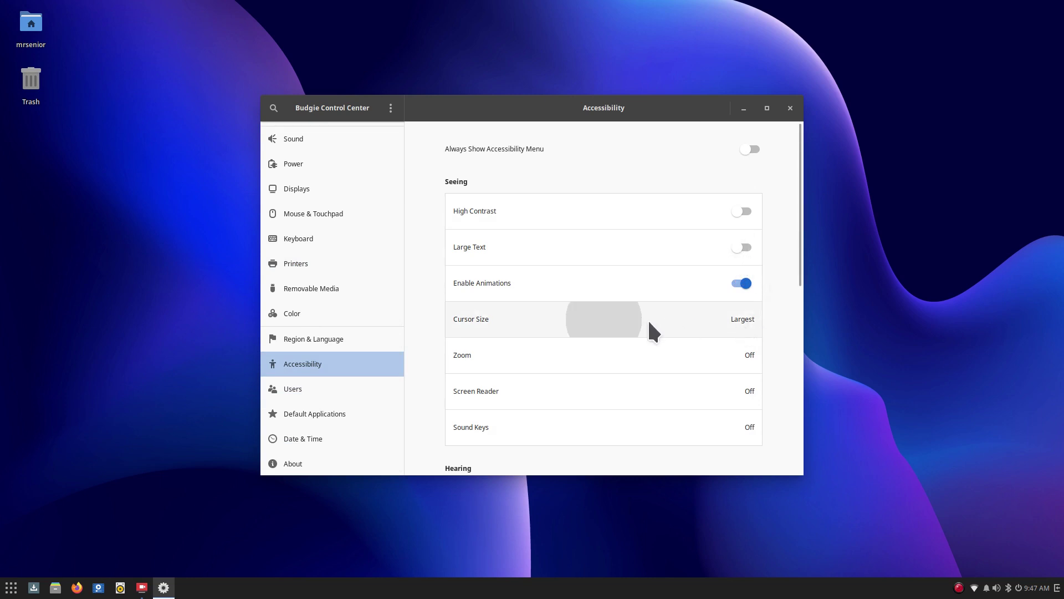
{"action": "left_click", "coordinate": [405, 314]}
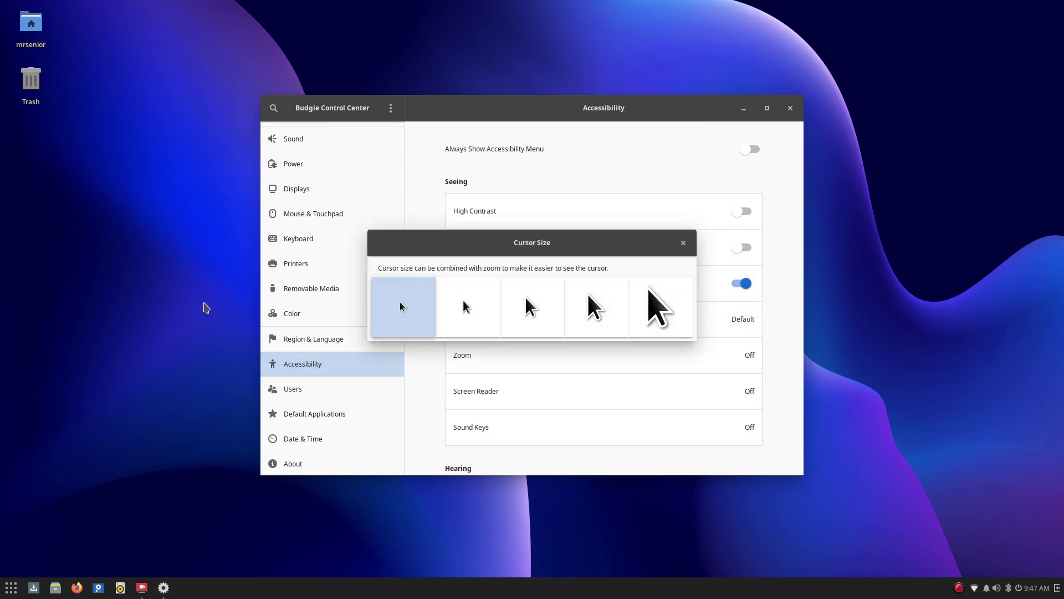
{"action": "left_click", "coordinate": [645, 306]}
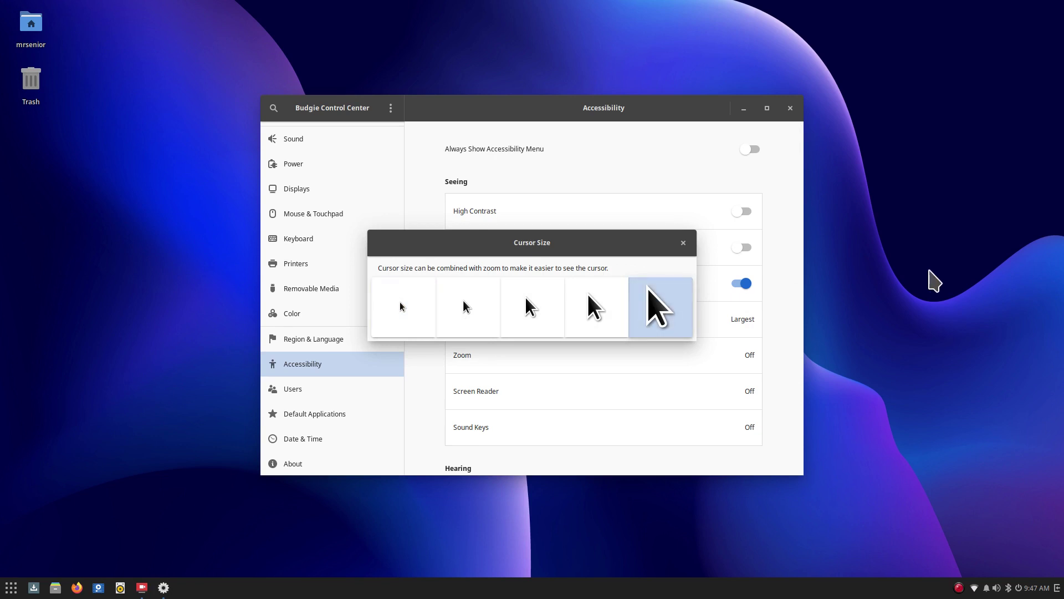
{"action": "left_click", "coordinate": [683, 243]}
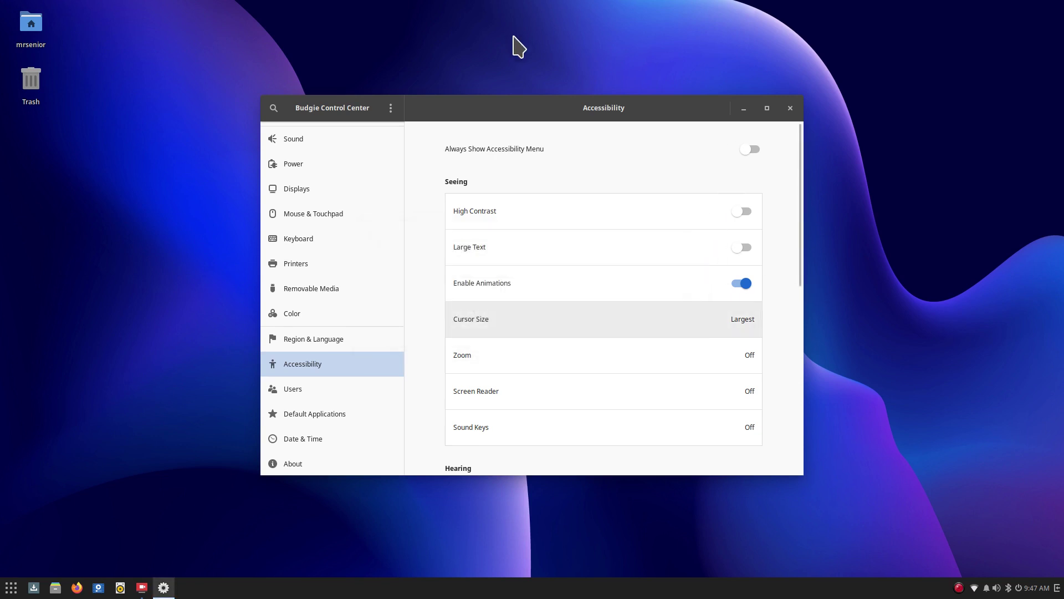
{"action": "right_click", "coordinate": [109, 174]}
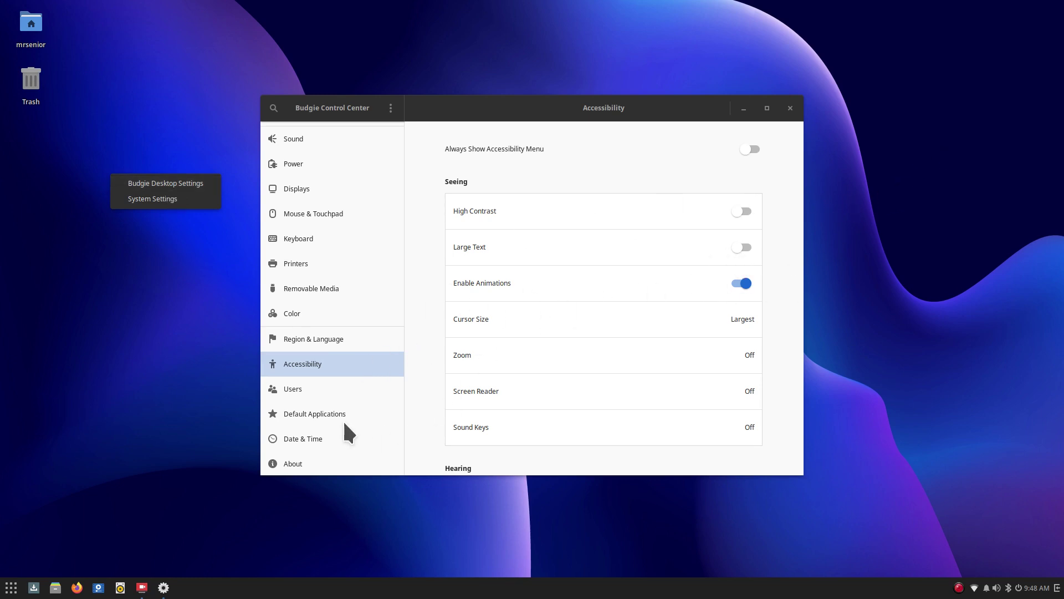
{"action": "left_click", "coordinate": [167, 338]}
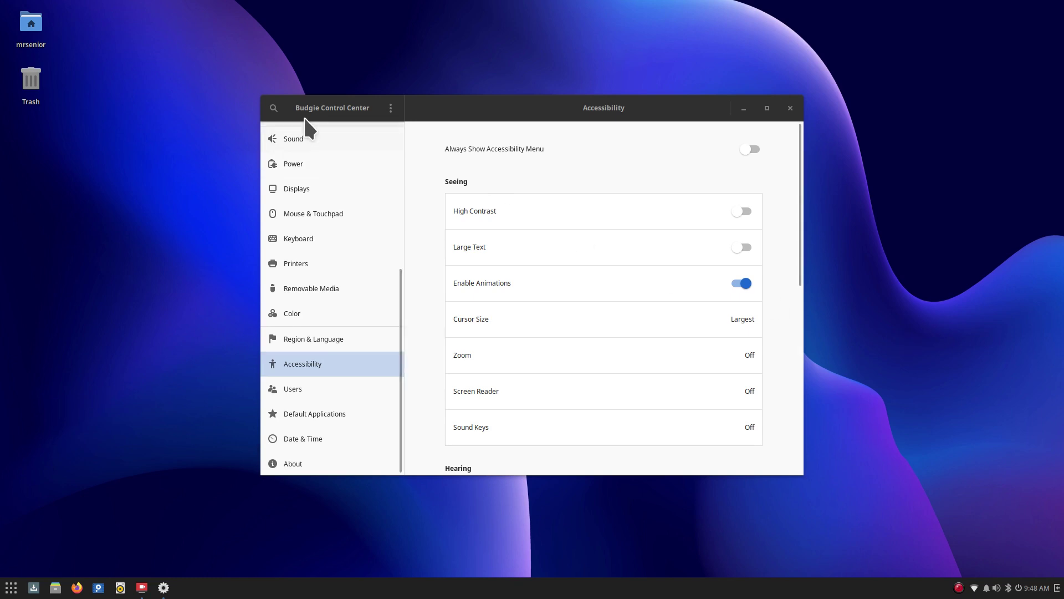
Close Control Center, then open the Raven sidebar, view Notifications and Applets, and close it
{"action": "left_click", "coordinate": [792, 108]}
{"action": "right_click", "coordinate": [548, 91]}
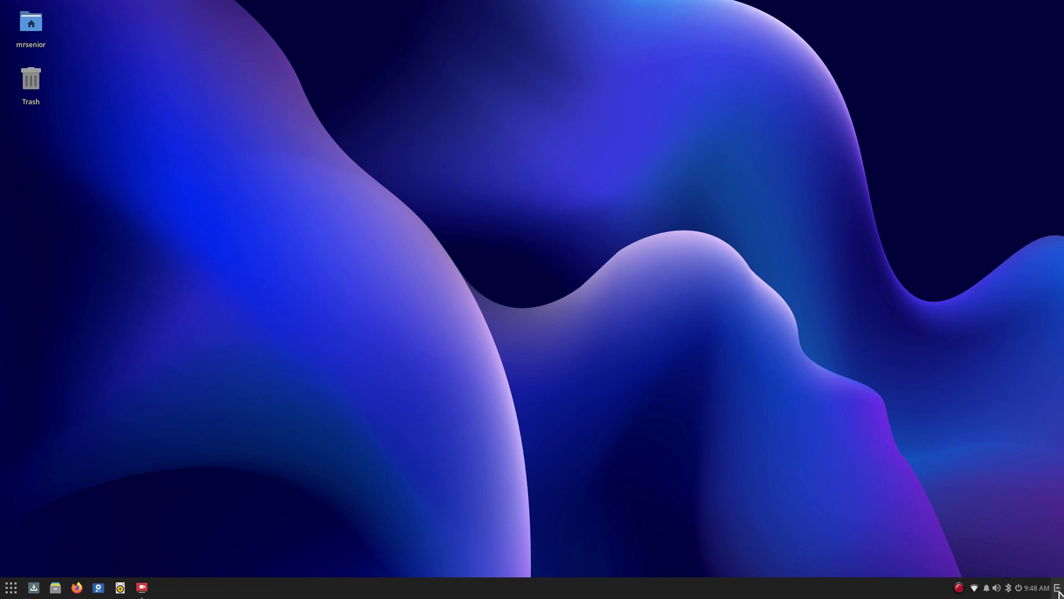
{"action": "left_click", "coordinate": [1059, 592]}
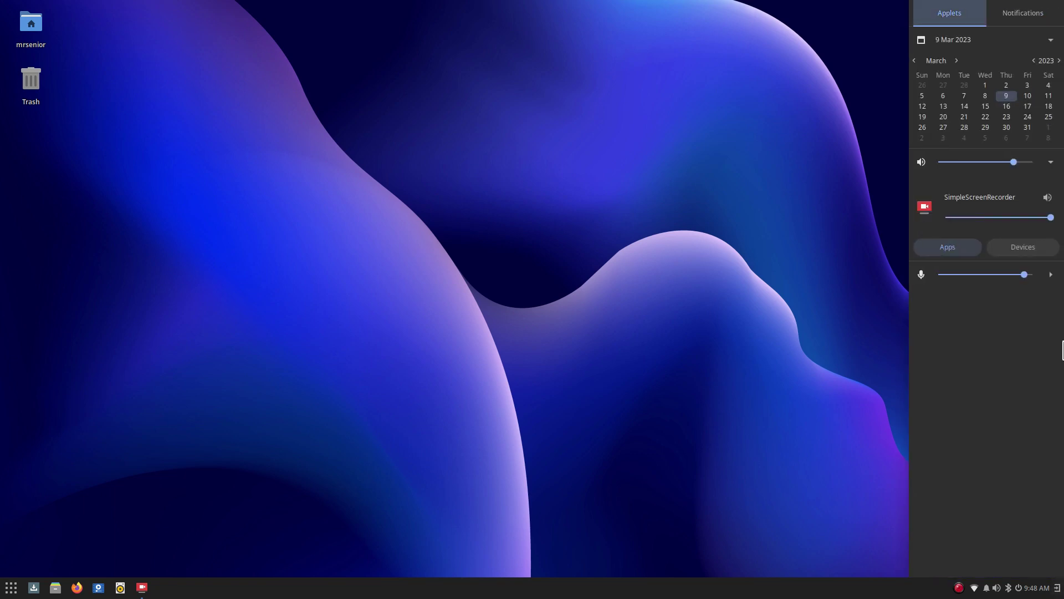
{"action": "left_click", "coordinate": [1023, 14]}
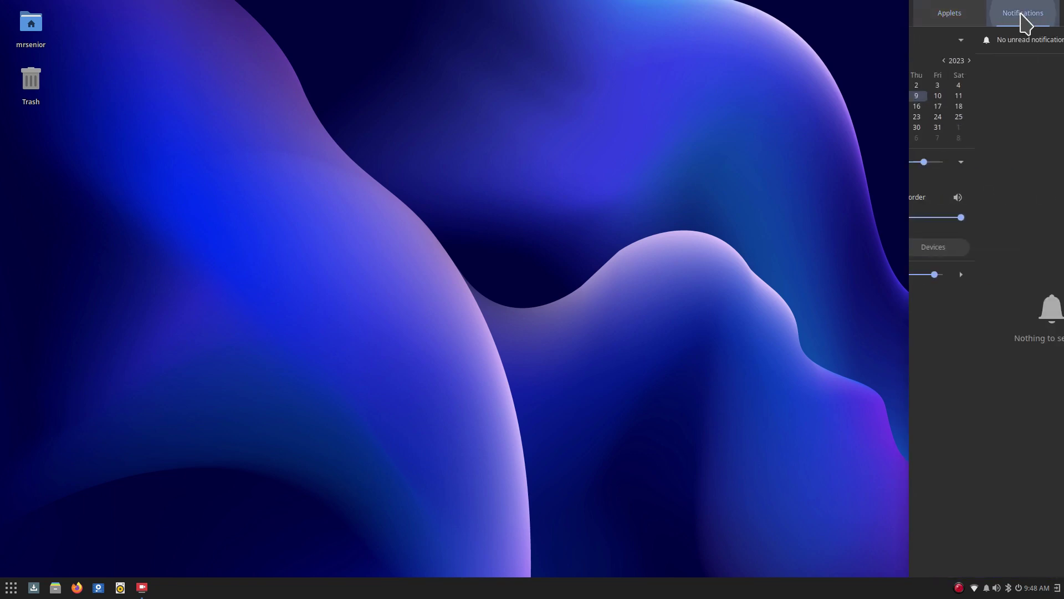
{"action": "left_click", "coordinate": [956, 21]}
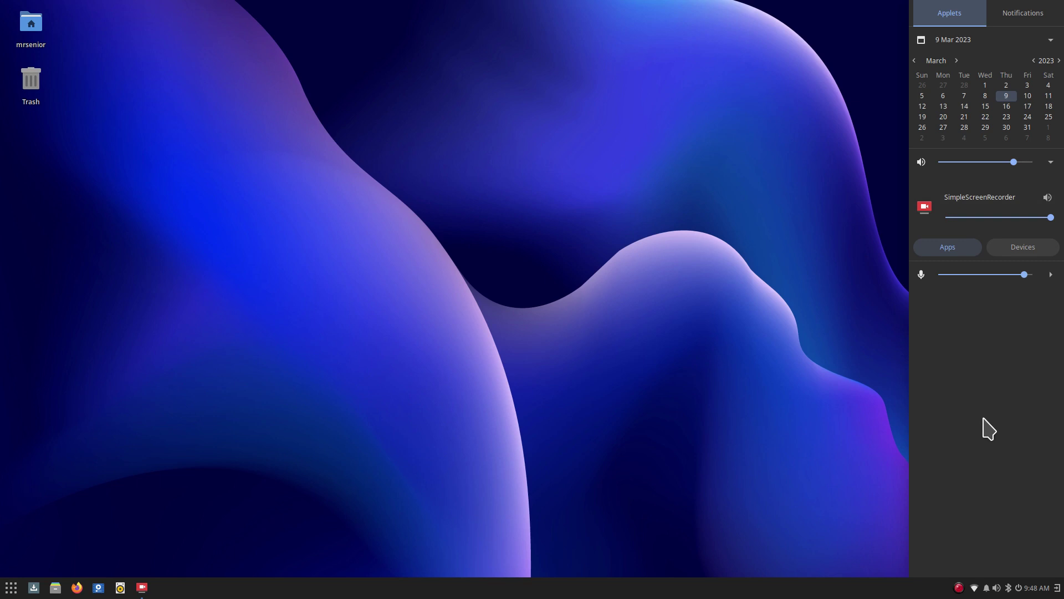
{"action": "left_click", "coordinate": [1057, 590]}
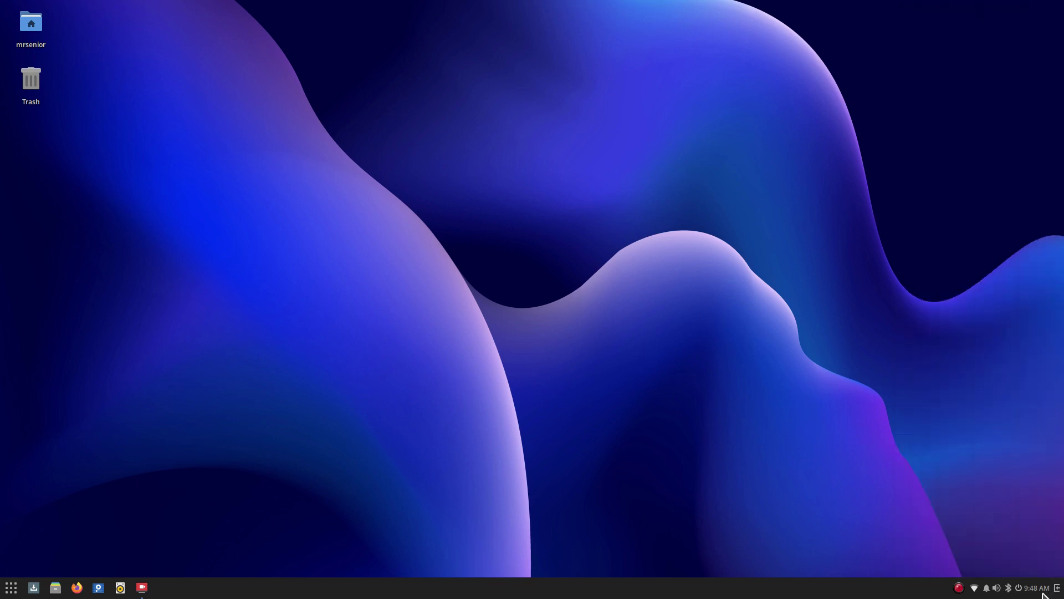
Open Calendar from the clock menu and draft a 'test' event on March 6, then discard it
{"action": "right_click", "coordinate": [1035, 591]}
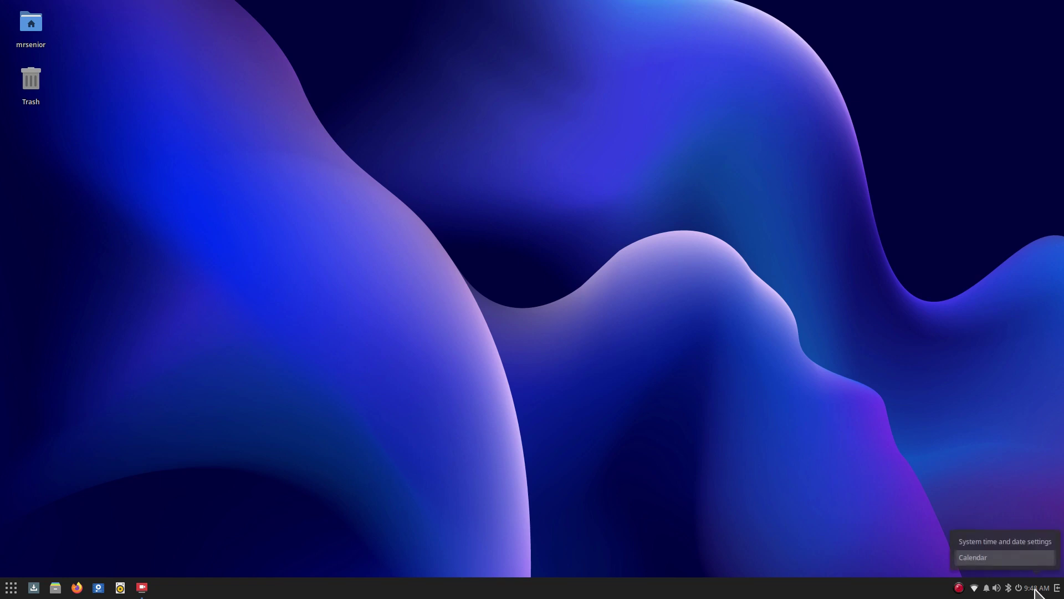
{"action": "left_click", "coordinate": [1010, 558]}
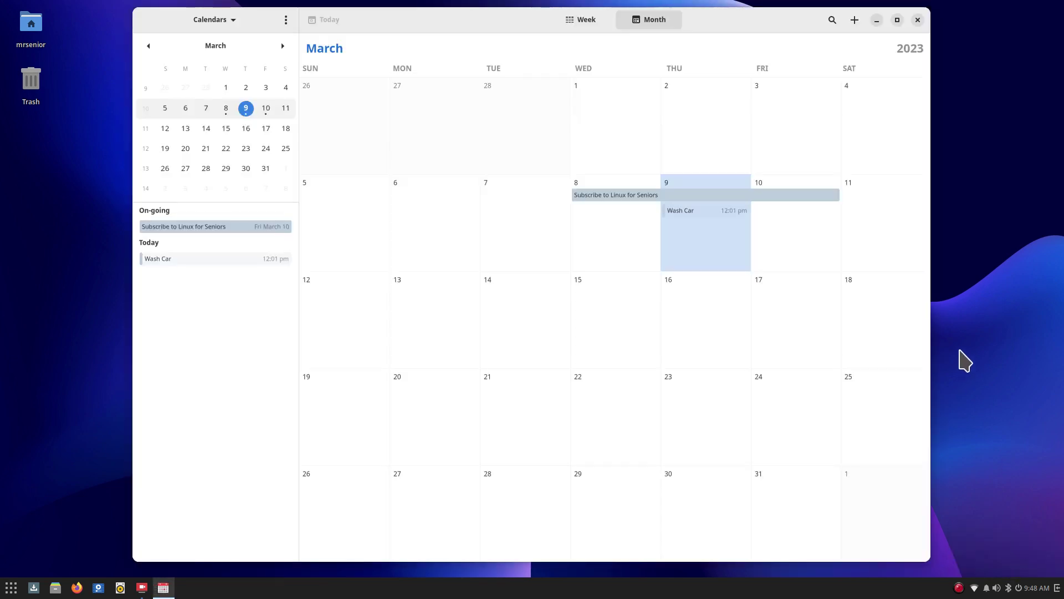
{"action": "left_click", "coordinate": [692, 243]}
{"action": "left_click", "coordinate": [417, 200]}
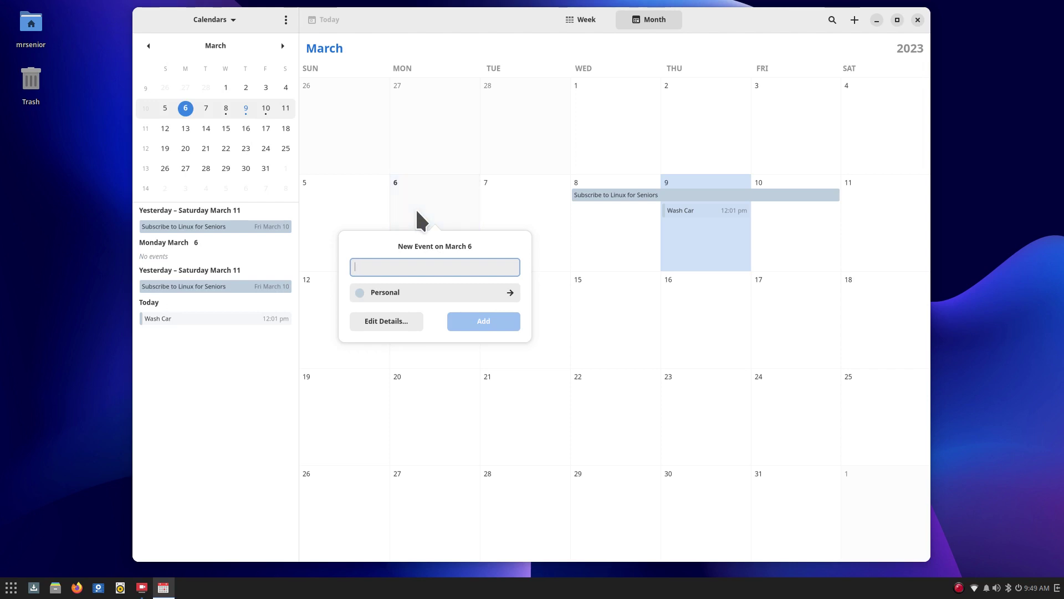
{"action": "type", "text": "test"}
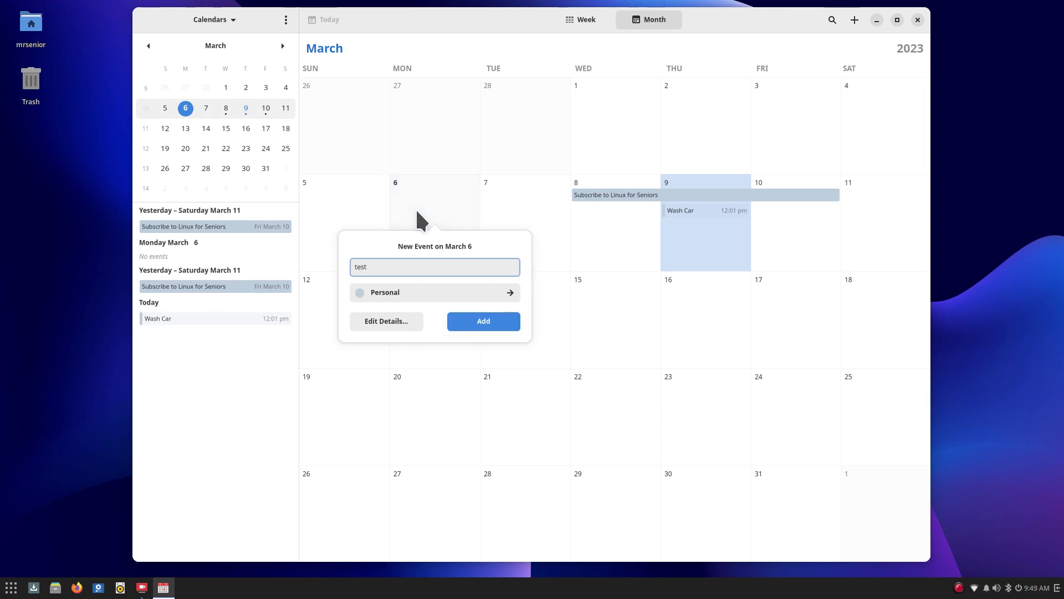
{"action": "left_click", "coordinate": [377, 323]}
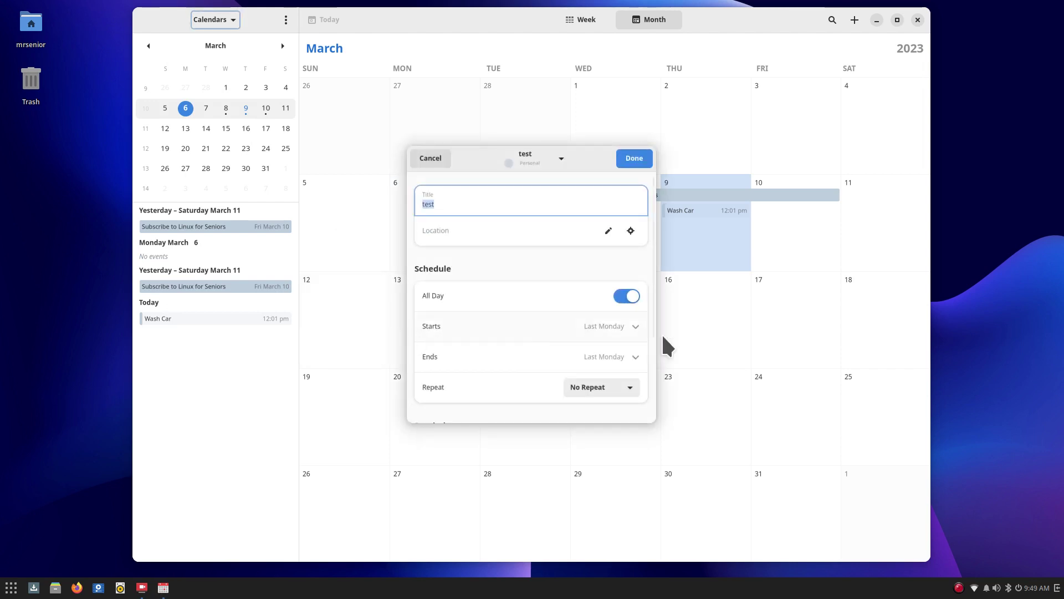
{"action": "left_click", "coordinate": [624, 384]}
{"action": "left_click", "coordinate": [624, 384]}
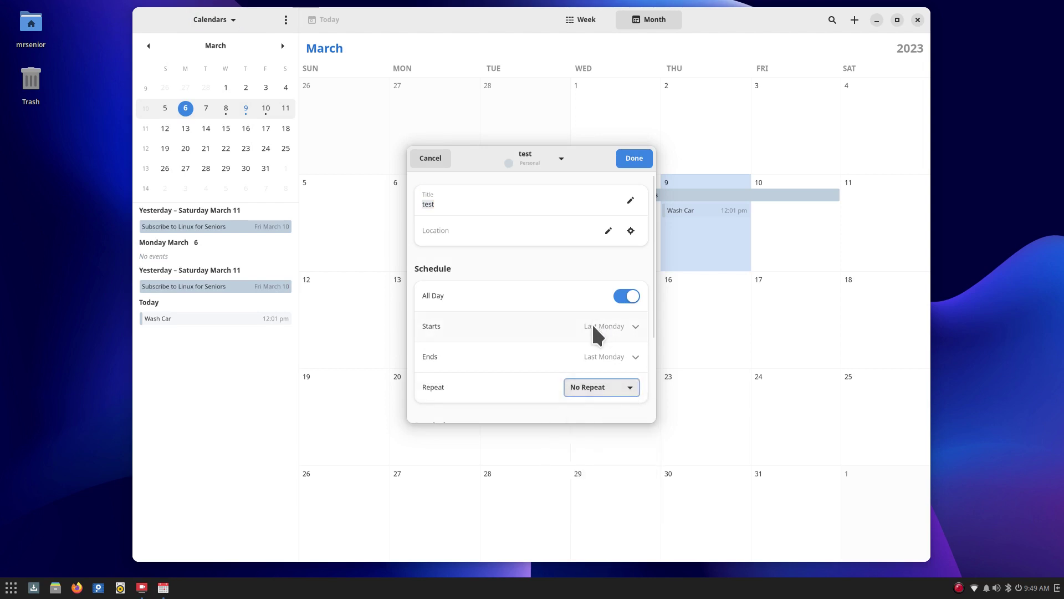
{"action": "left_click", "coordinate": [442, 155]}
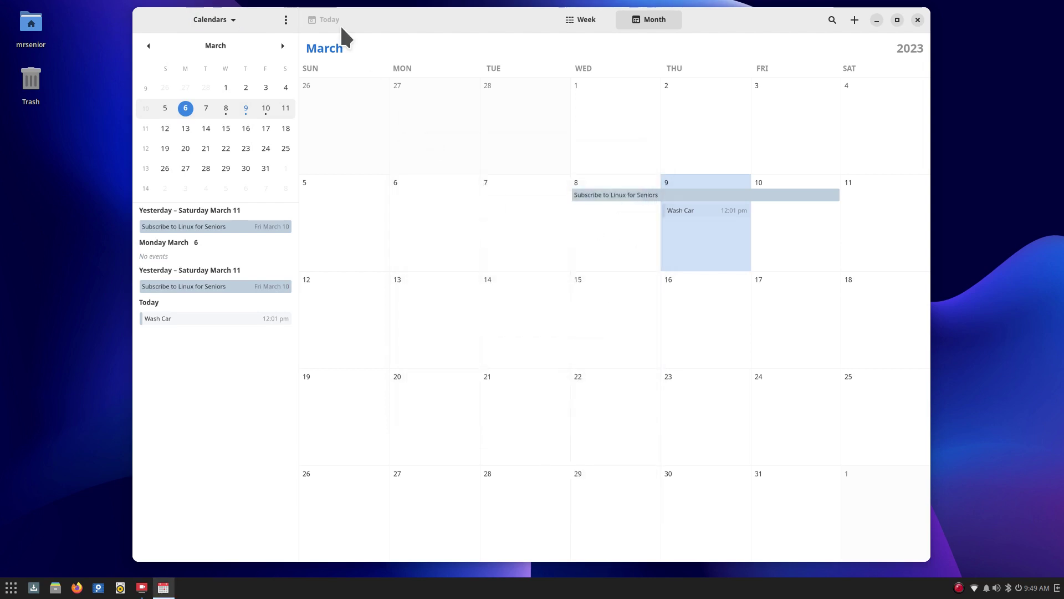
View Calendar's About information, then switch to Week view and back to Month view
{"action": "left_click", "coordinate": [284, 19]}
{"action": "left_click", "coordinate": [284, 106]}
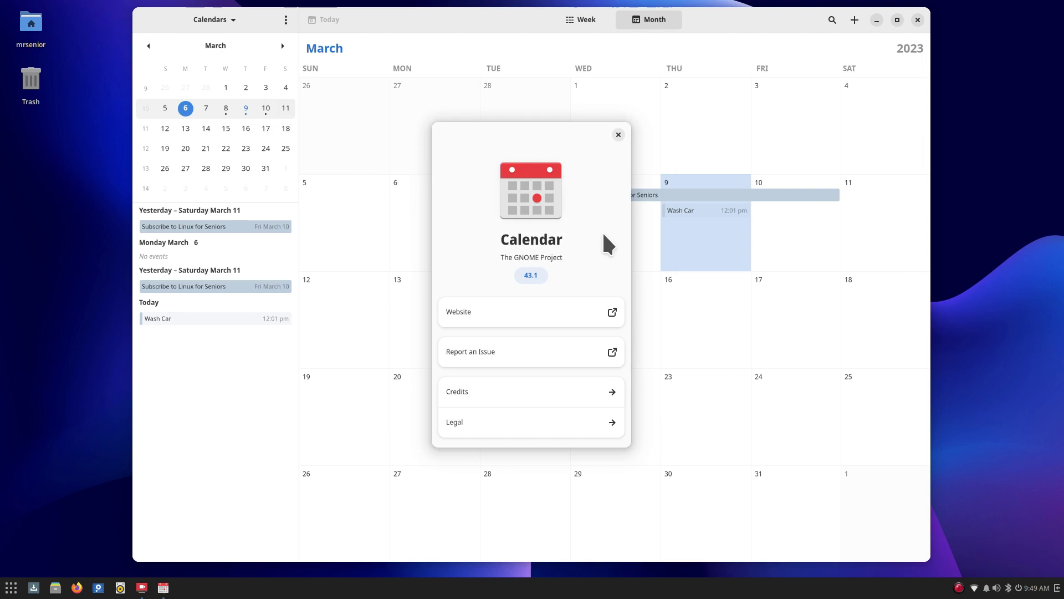
{"action": "left_click", "coordinate": [618, 134]}
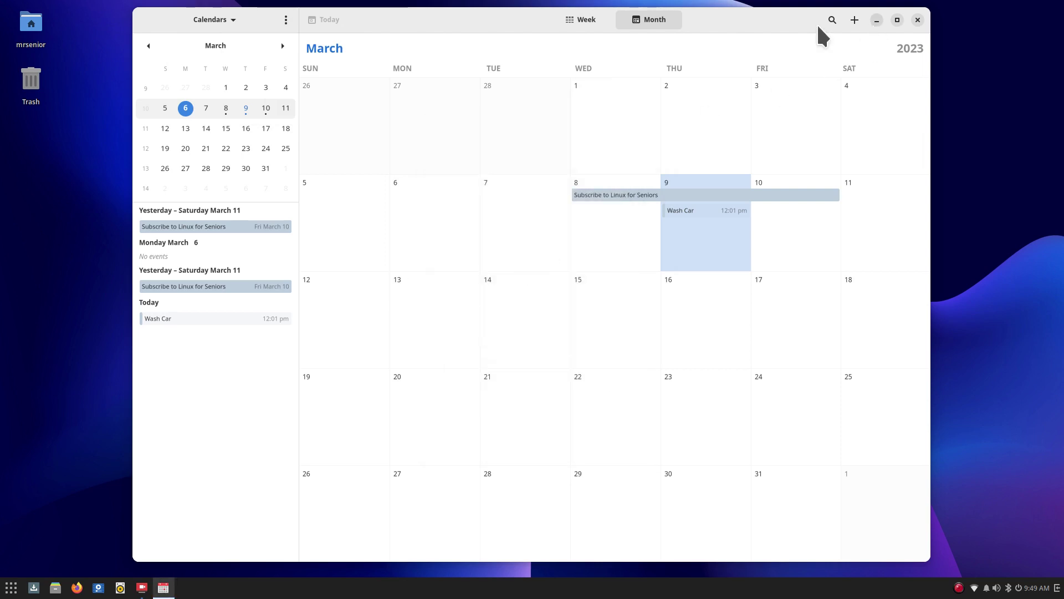
{"action": "left_click", "coordinate": [582, 19]}
{"action": "left_click", "coordinate": [633, 21]}
Close Calendar, then open the power menu to reveal Logout and dismiss it
{"action": "left_click", "coordinate": [918, 21]}
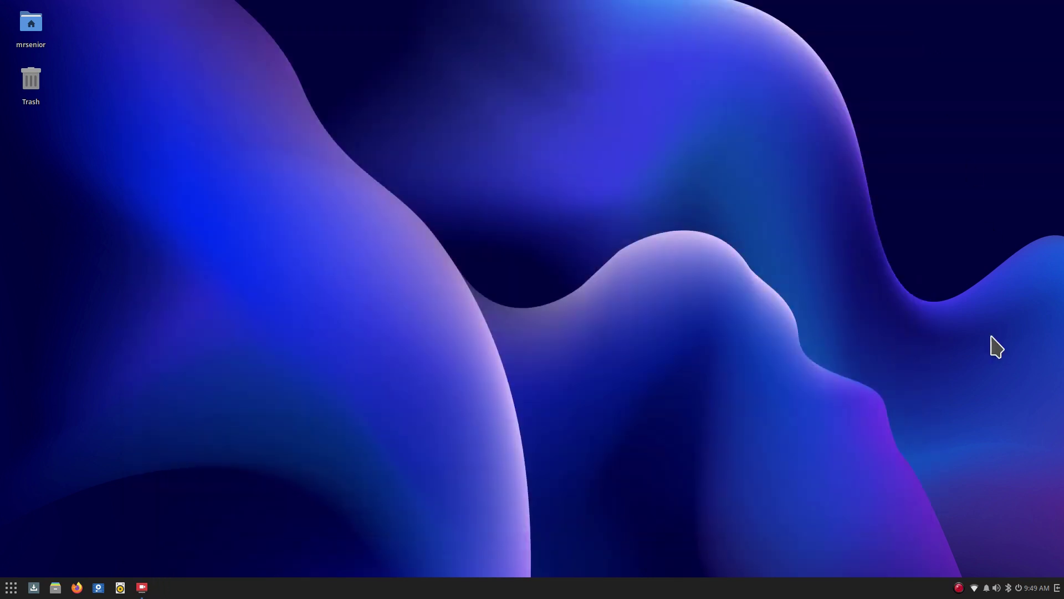
{"action": "left_click", "coordinate": [1018, 589]}
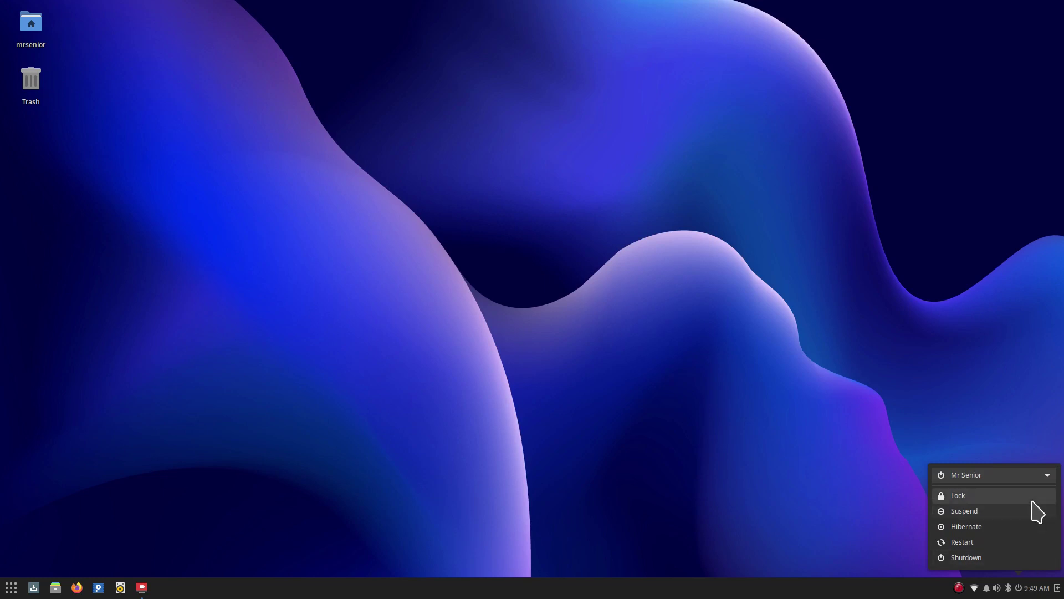
{"action": "left_click", "coordinate": [1016, 475]}
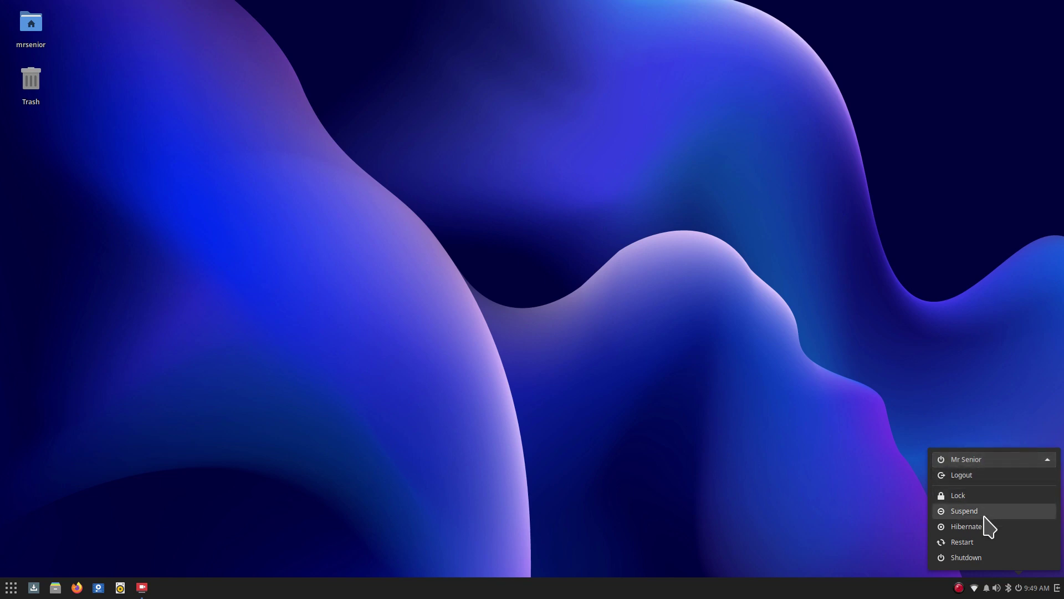
{"action": "left_click", "coordinate": [838, 513]}
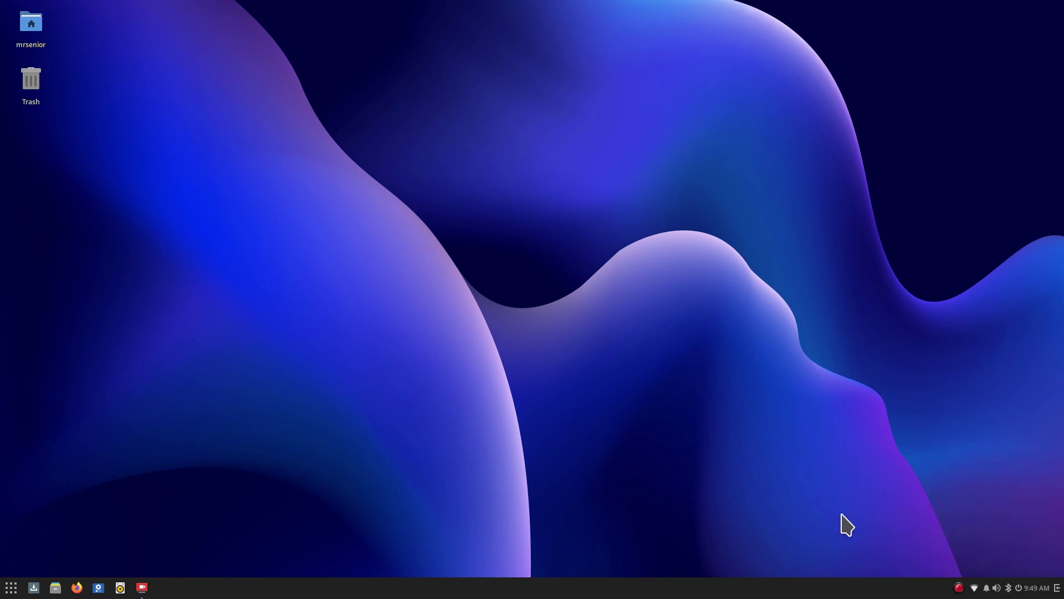
{"action": "left_click", "coordinate": [119, 591]}
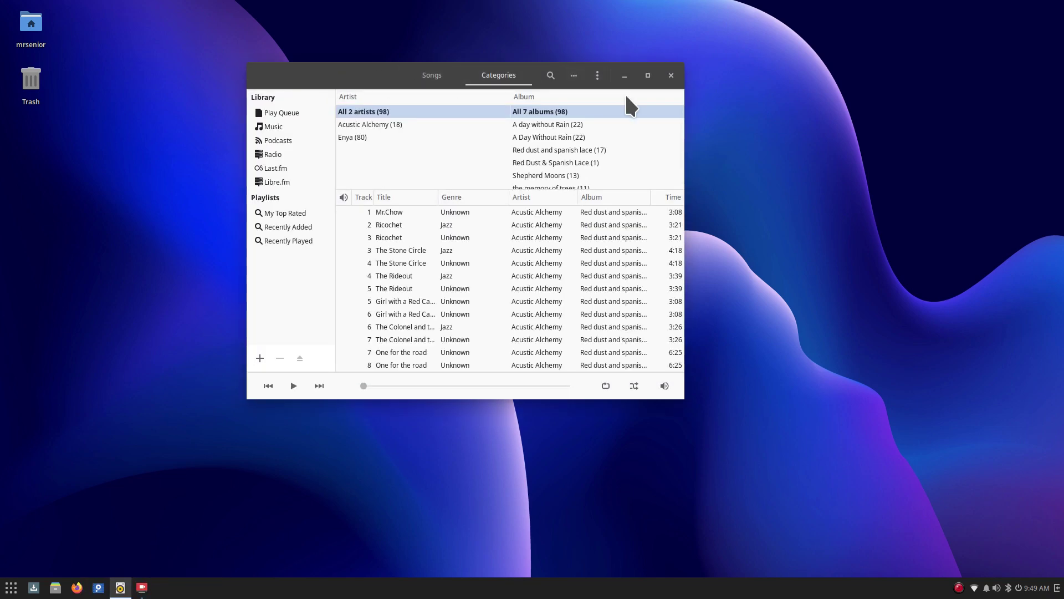
{"action": "left_click", "coordinate": [599, 77]}
{"action": "left_click", "coordinate": [600, 175]}
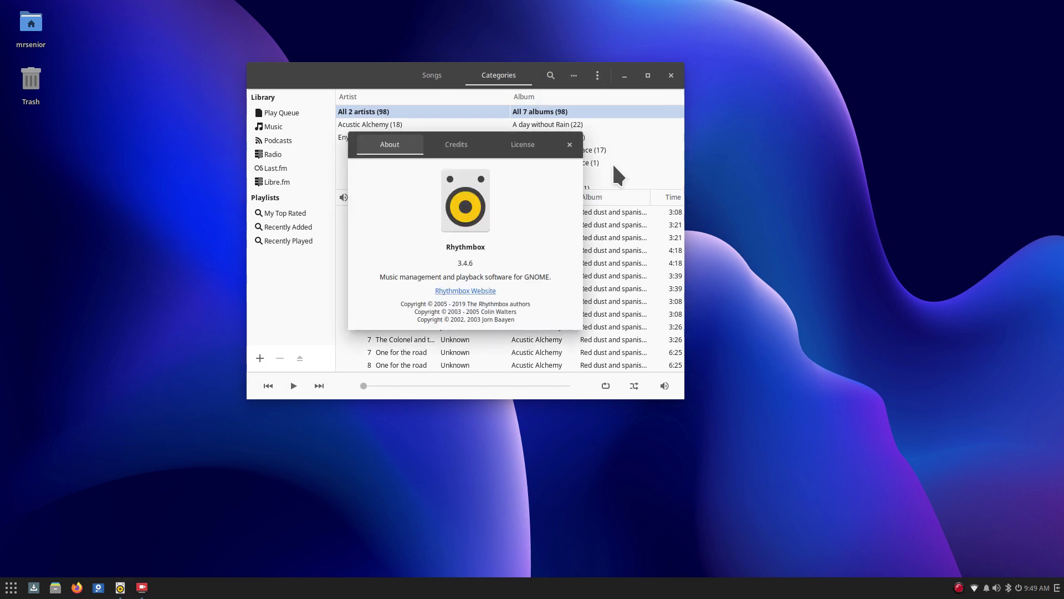
{"action": "left_click", "coordinate": [570, 144]}
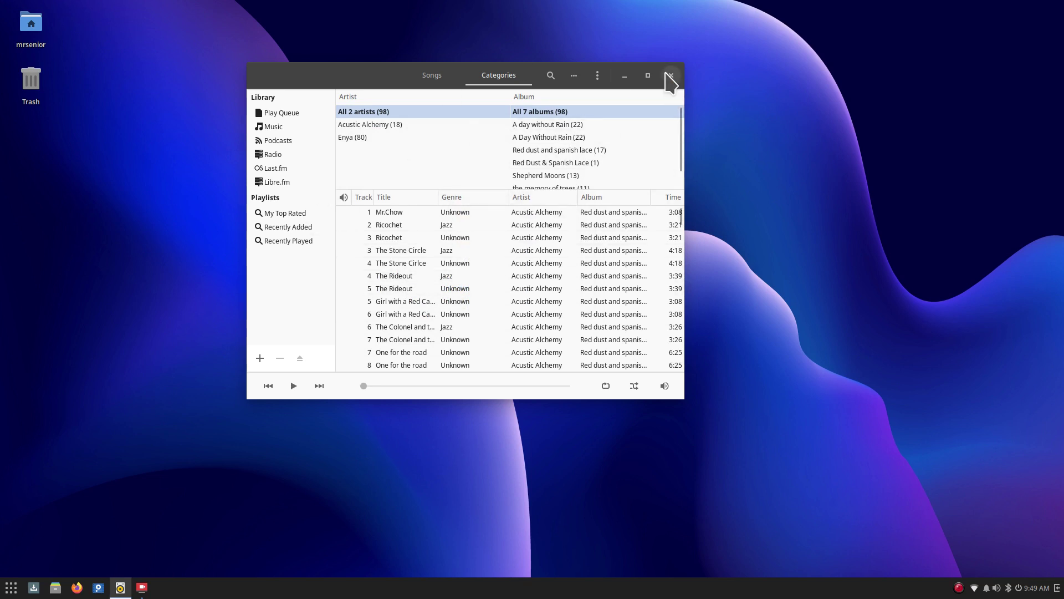
{"action": "left_click", "coordinate": [670, 75]}
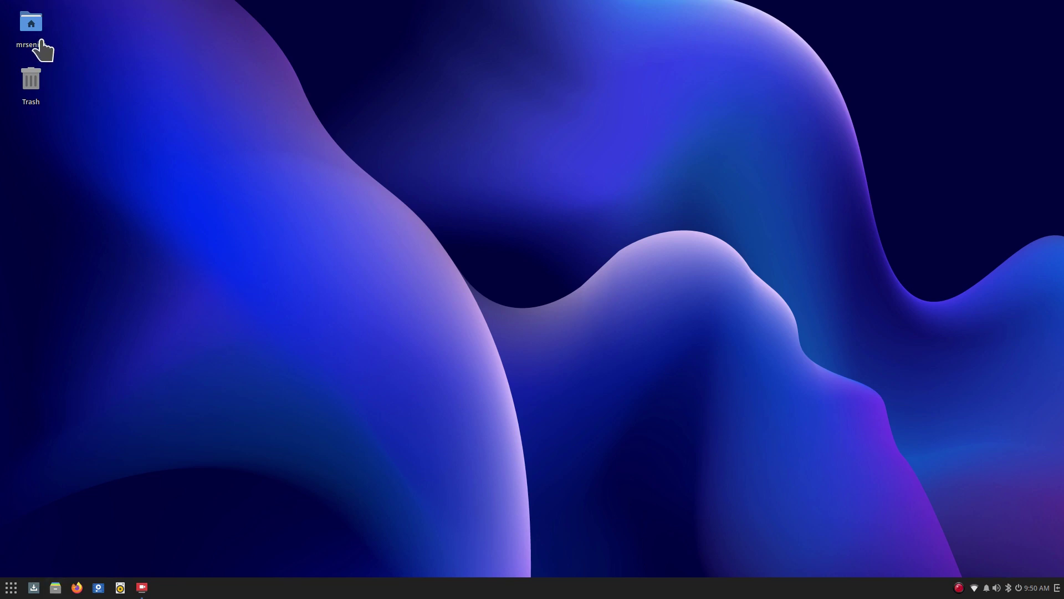
{"action": "left_click", "coordinate": [34, 589]}
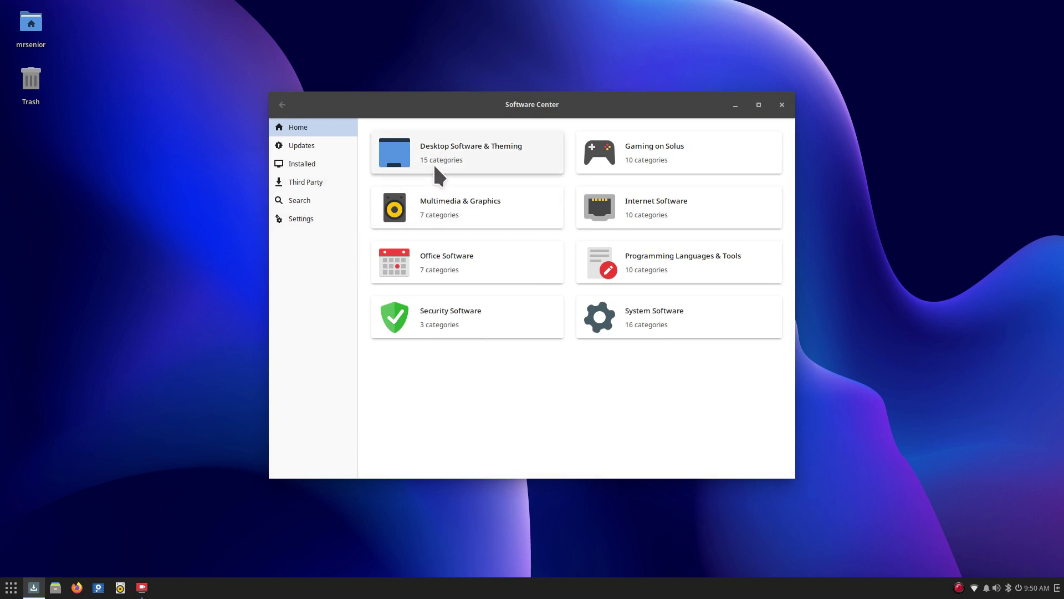
{"action": "left_click", "coordinate": [455, 260]}
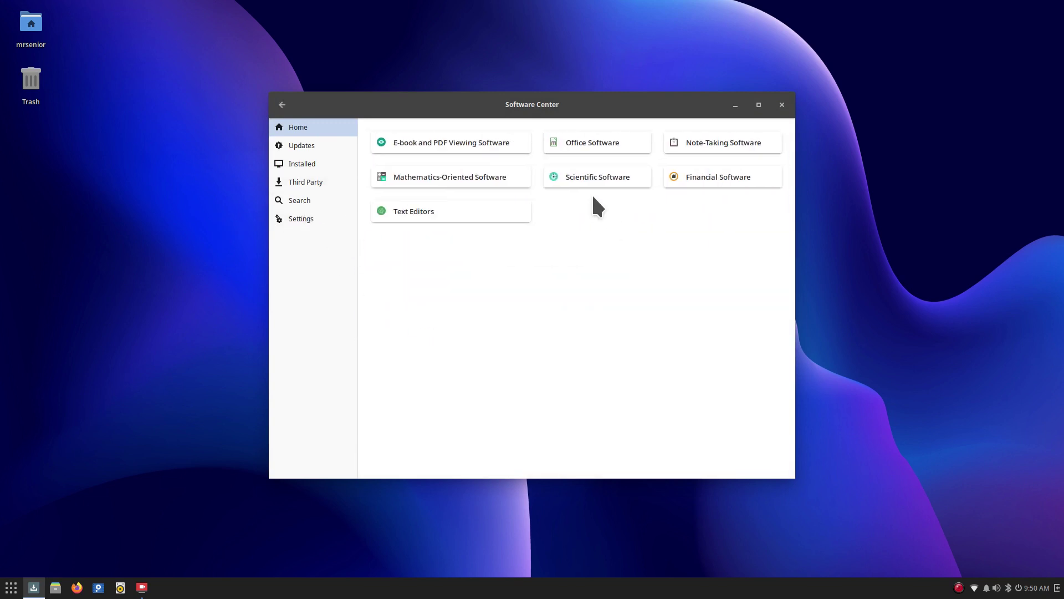
{"action": "left_click", "coordinate": [432, 143]}
{"action": "left_click", "coordinate": [516, 148]}
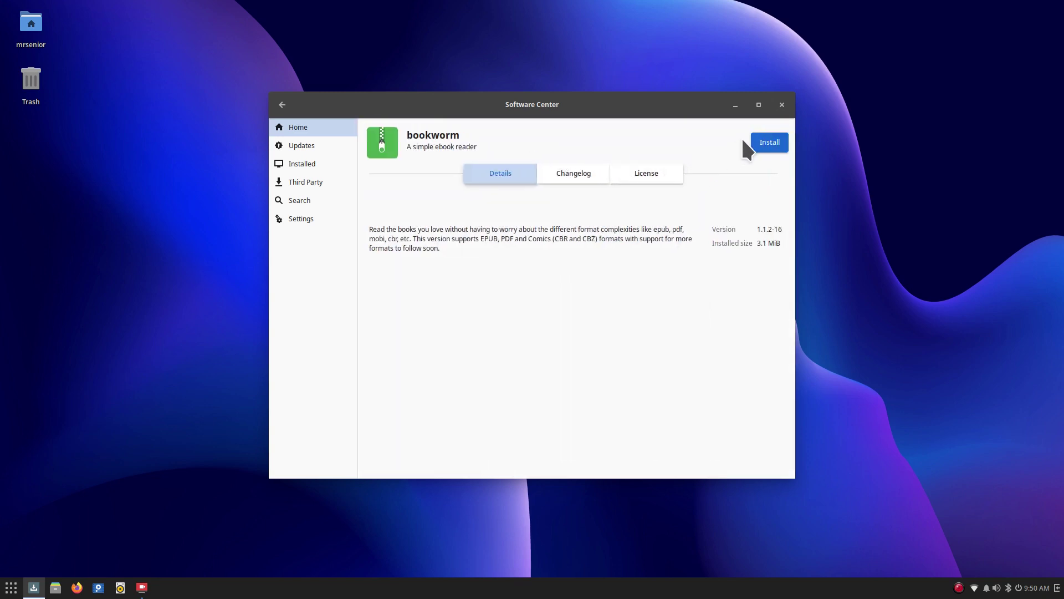
{"action": "left_click", "coordinate": [282, 105]}
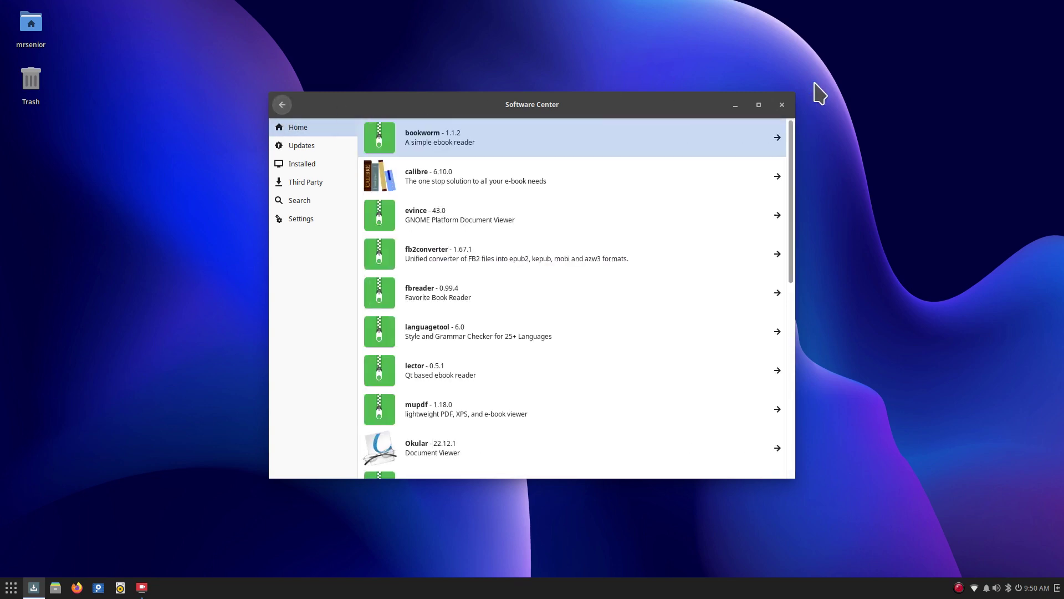
{"action": "left_click", "coordinate": [782, 105]}
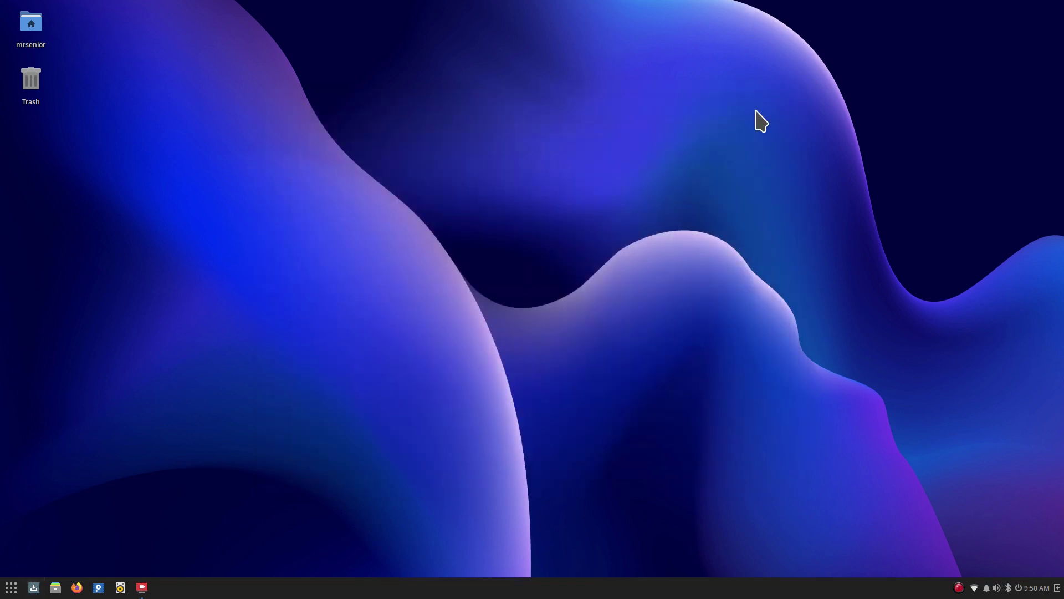
Open the application menu and browse the Accessories, Graphics, Internet, then Office categories
{"action": "left_click", "coordinate": [11, 587]}
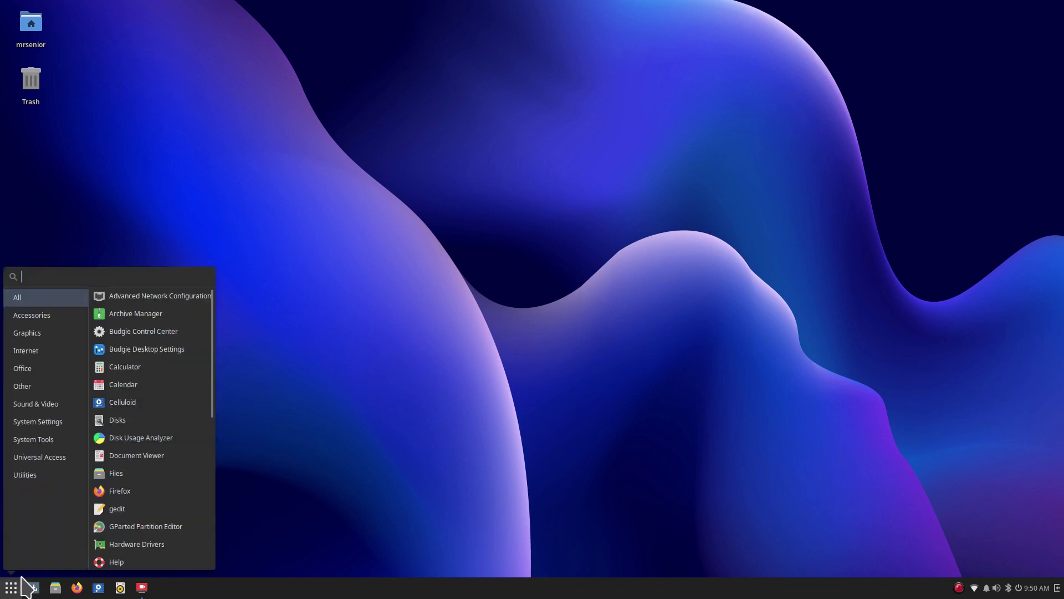
{"action": "left_click", "coordinate": [34, 315]}
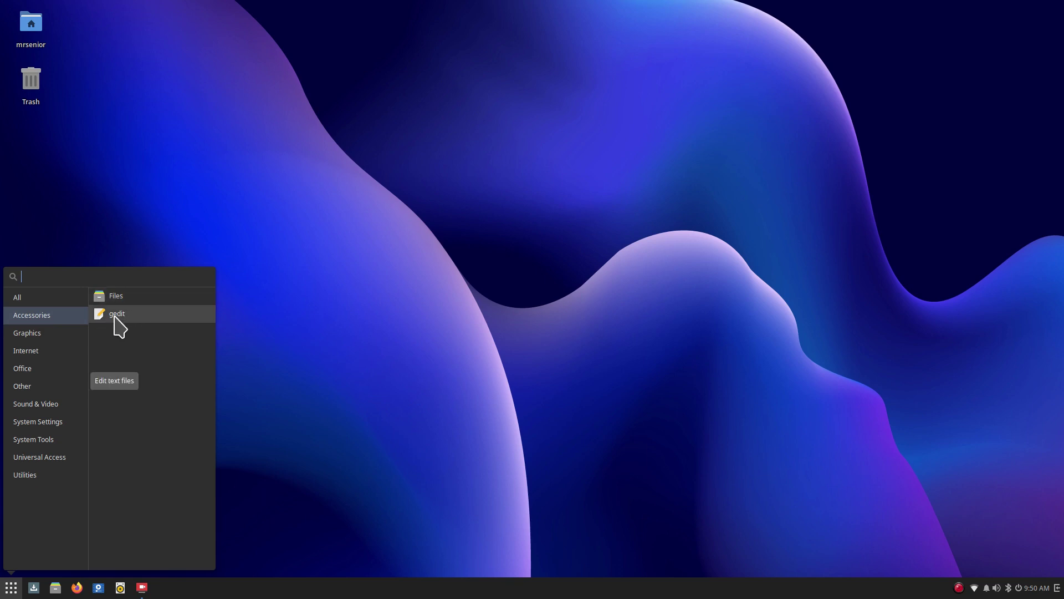
{"action": "left_click", "coordinate": [45, 334]}
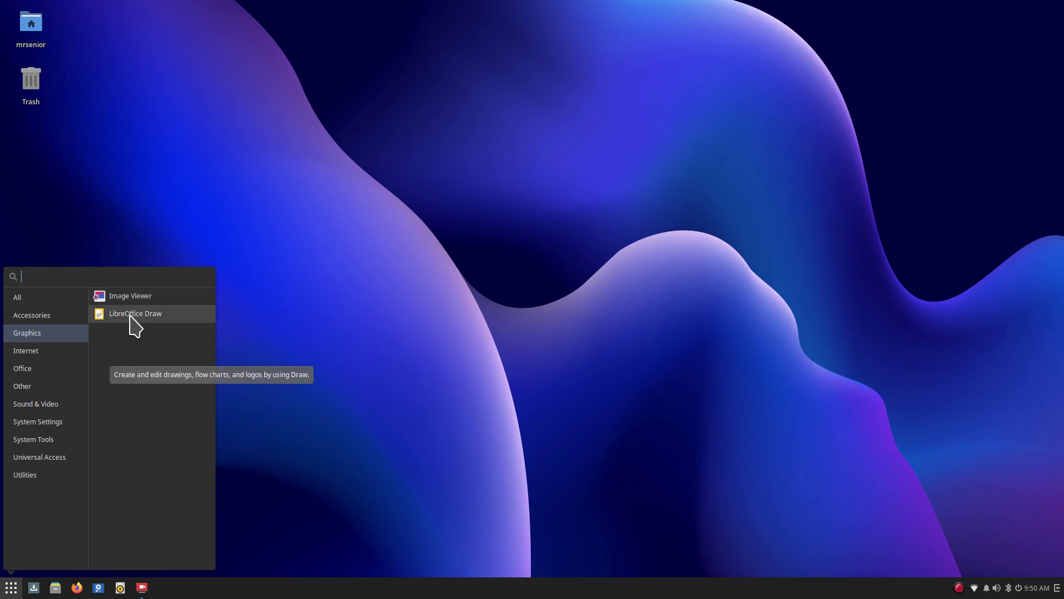
{"action": "left_click", "coordinate": [53, 352]}
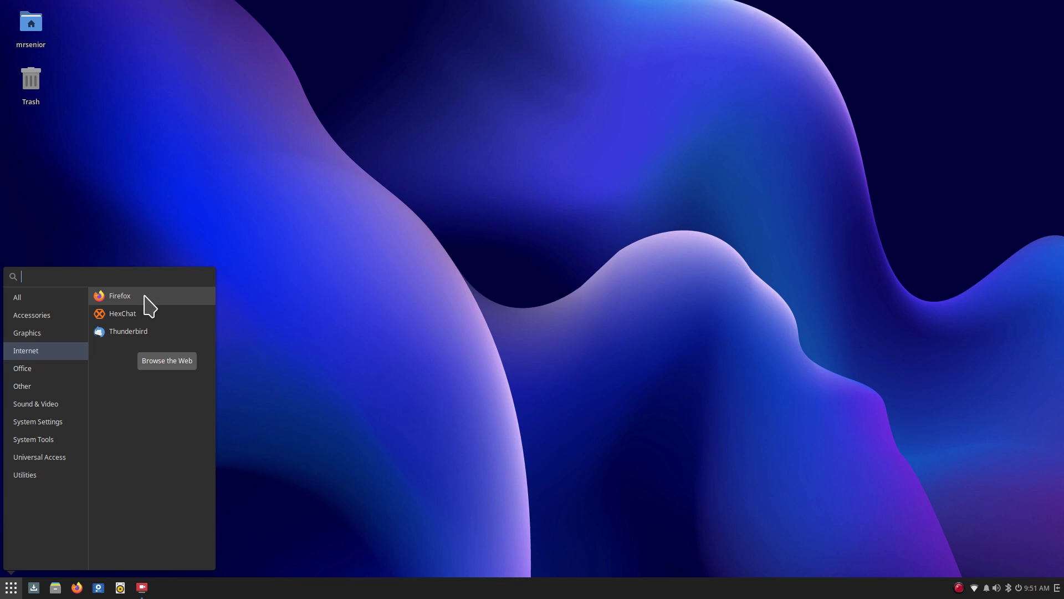
{"action": "left_click", "coordinate": [49, 371]}
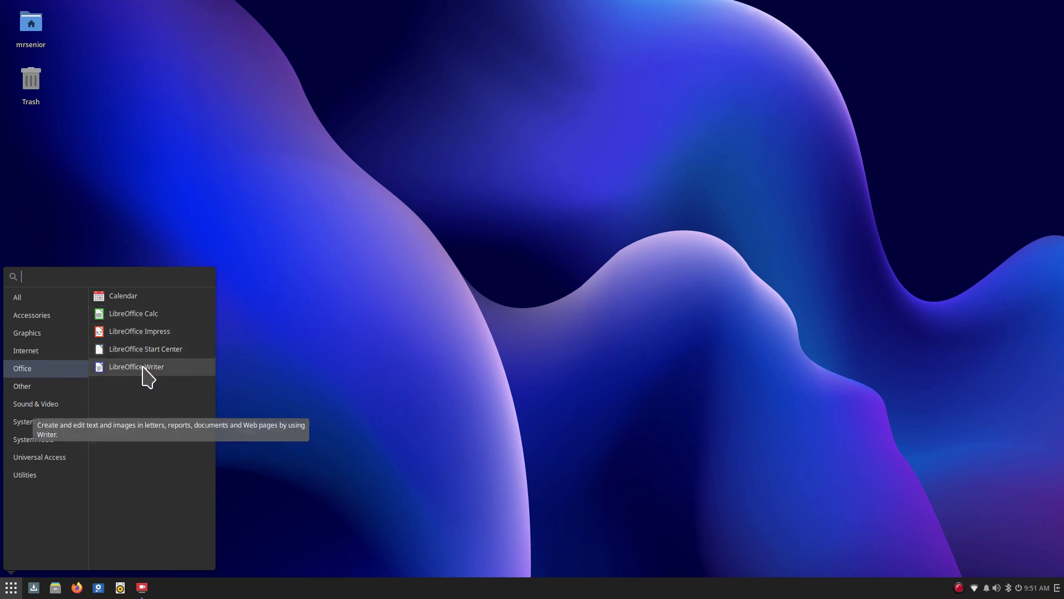
Launch Calendar from Office, view its About information, and close it
{"action": "left_click", "coordinate": [124, 298]}
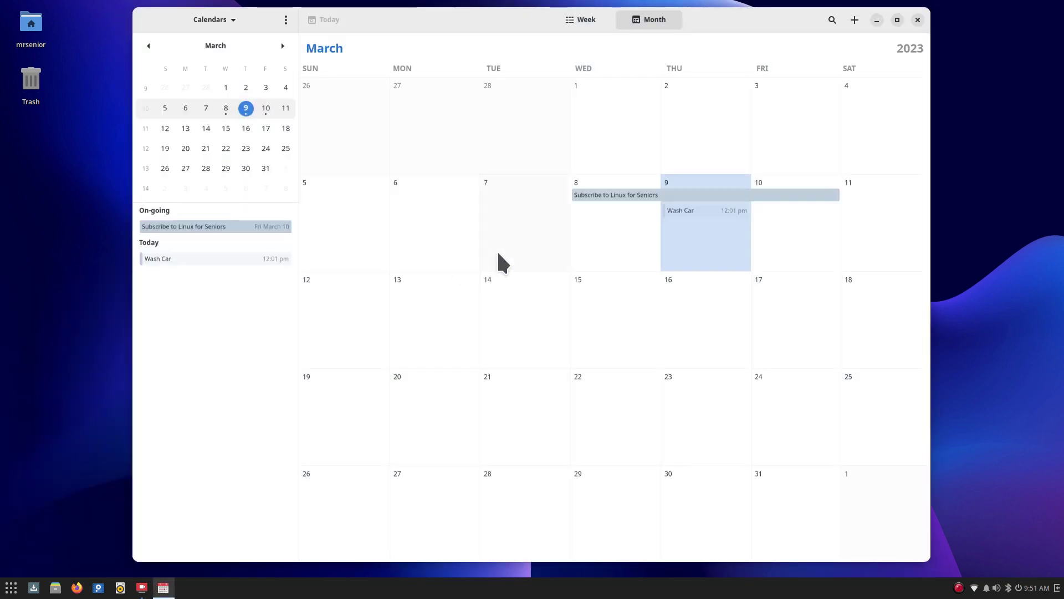
{"action": "left_click", "coordinate": [285, 19]}
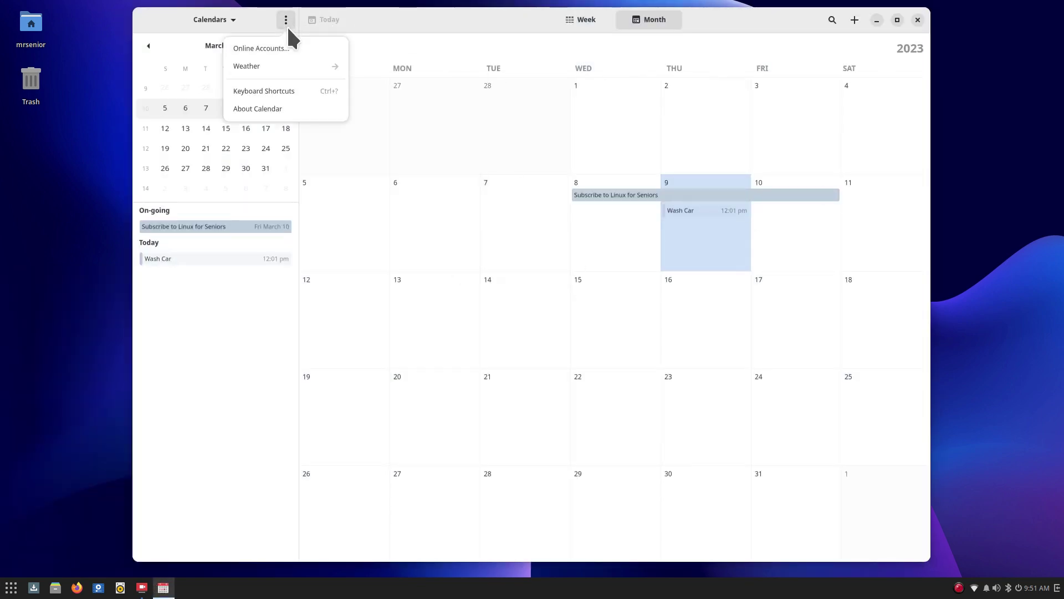
{"action": "left_click", "coordinate": [311, 110]}
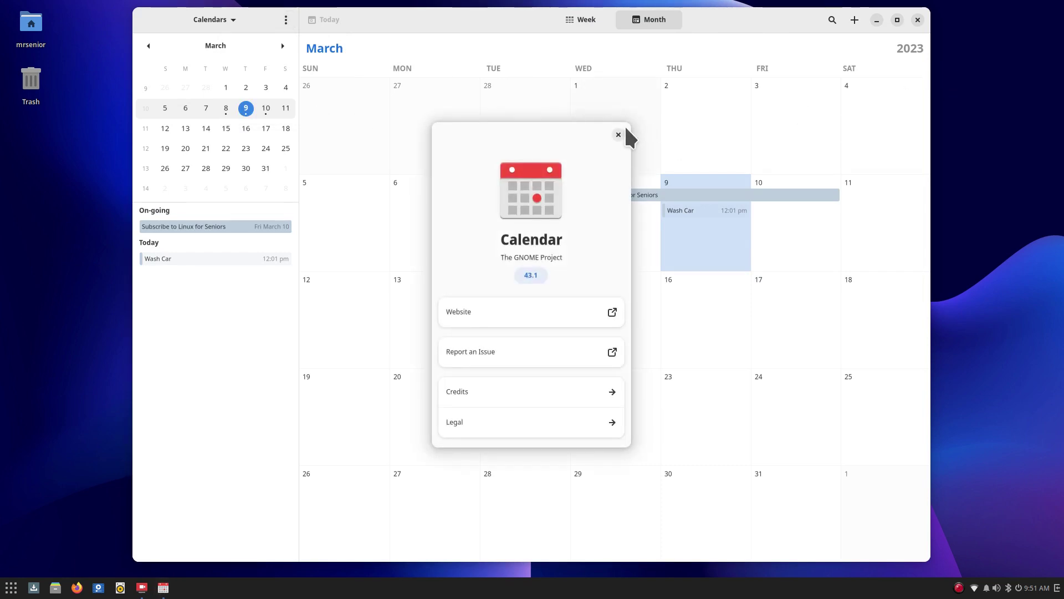
{"action": "key", "text": "Escape"}
{"action": "left_click", "coordinate": [918, 20]}
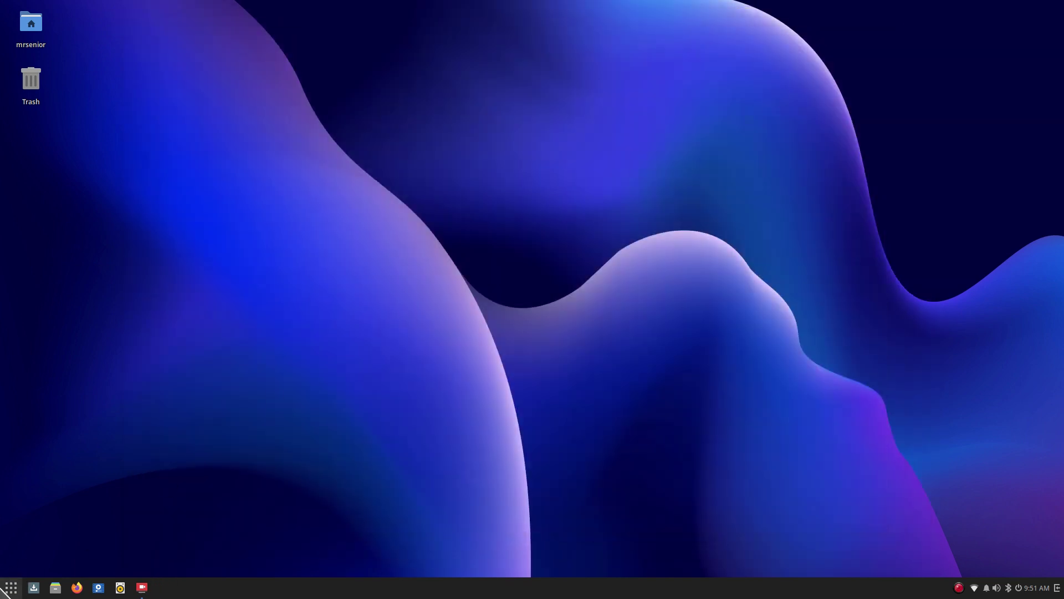
Open Print Settings from the menu's Other category, then close it
{"action": "left_click", "coordinate": [11, 587]}
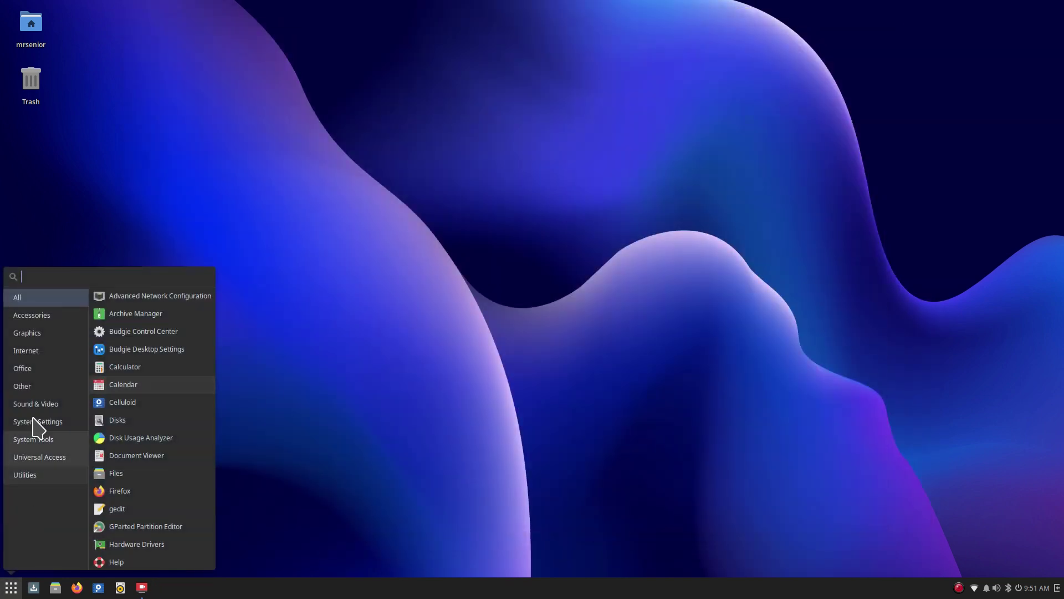
{"action": "left_click", "coordinate": [34, 372]}
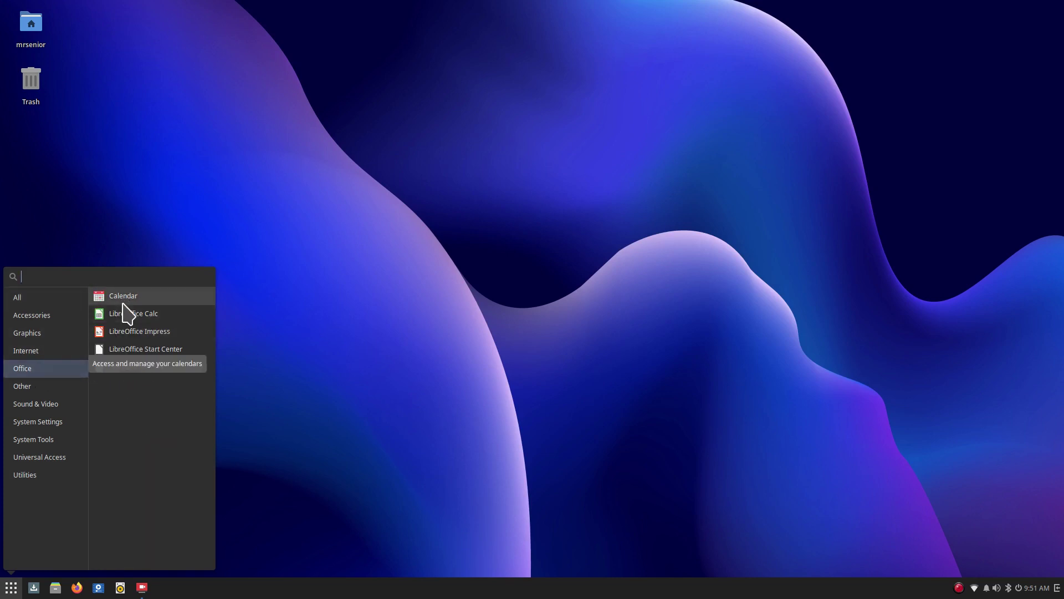
{"action": "left_click", "coordinate": [72, 390]}
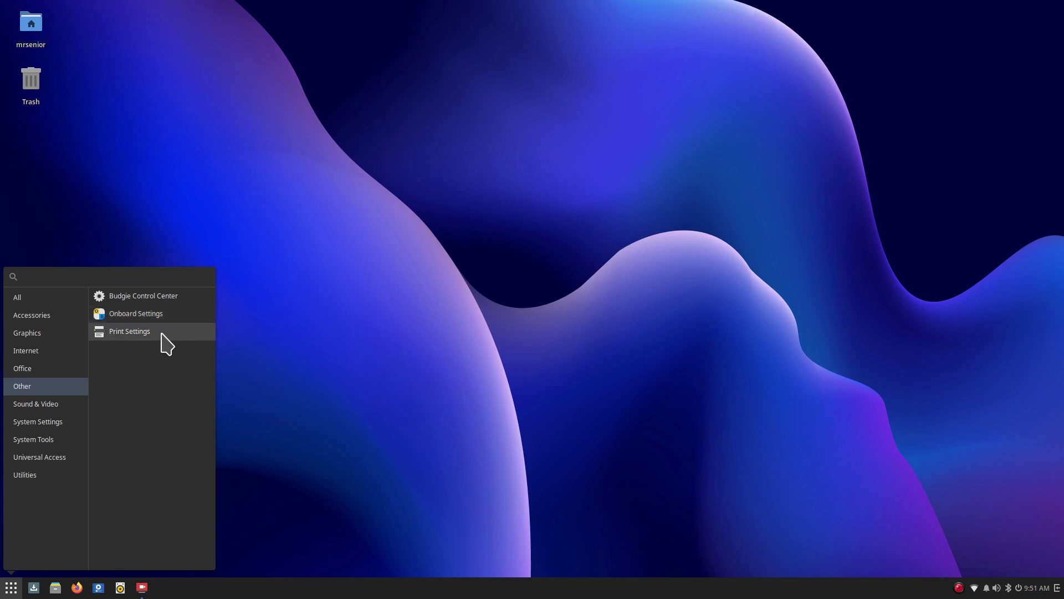
{"action": "left_click", "coordinate": [118, 332]}
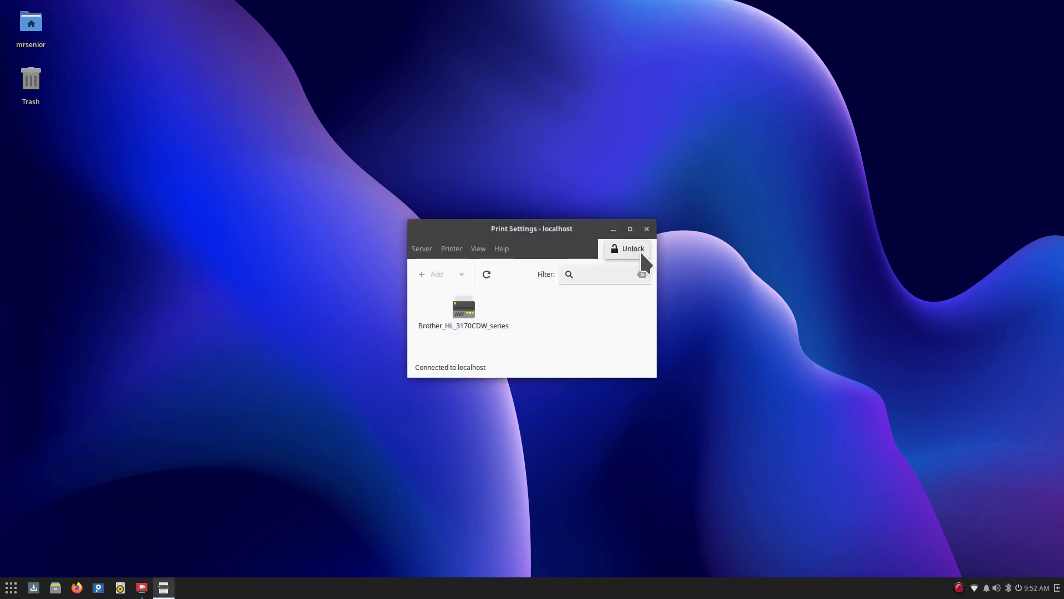
{"action": "left_click", "coordinate": [647, 229]}
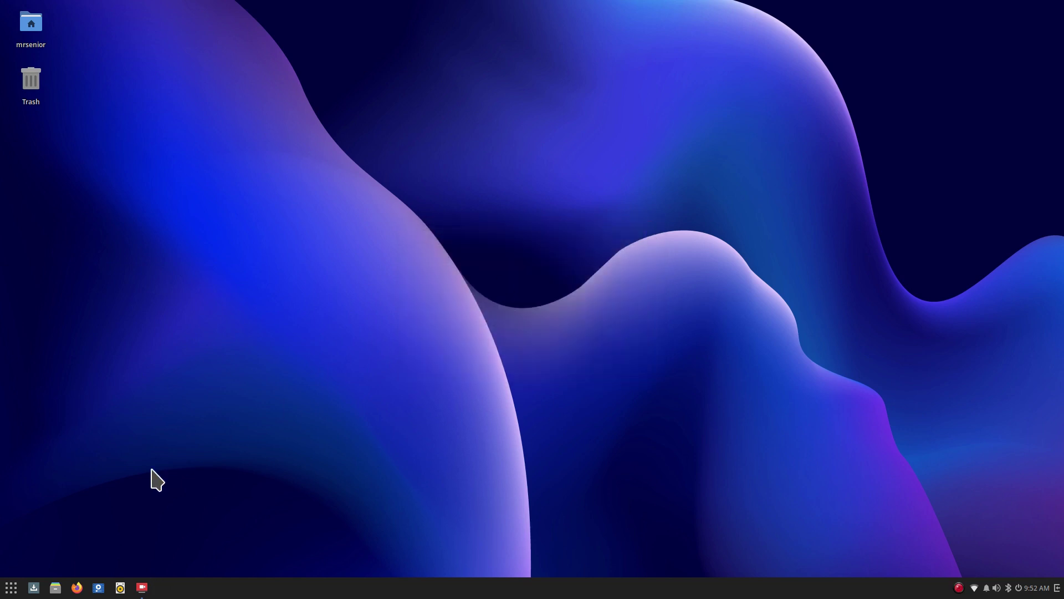
Browse the app menu's Office, Other, Sound & Video, System Settings, System Tools, Universal Access, and Utilities categories
{"action": "left_click", "coordinate": [9, 593]}
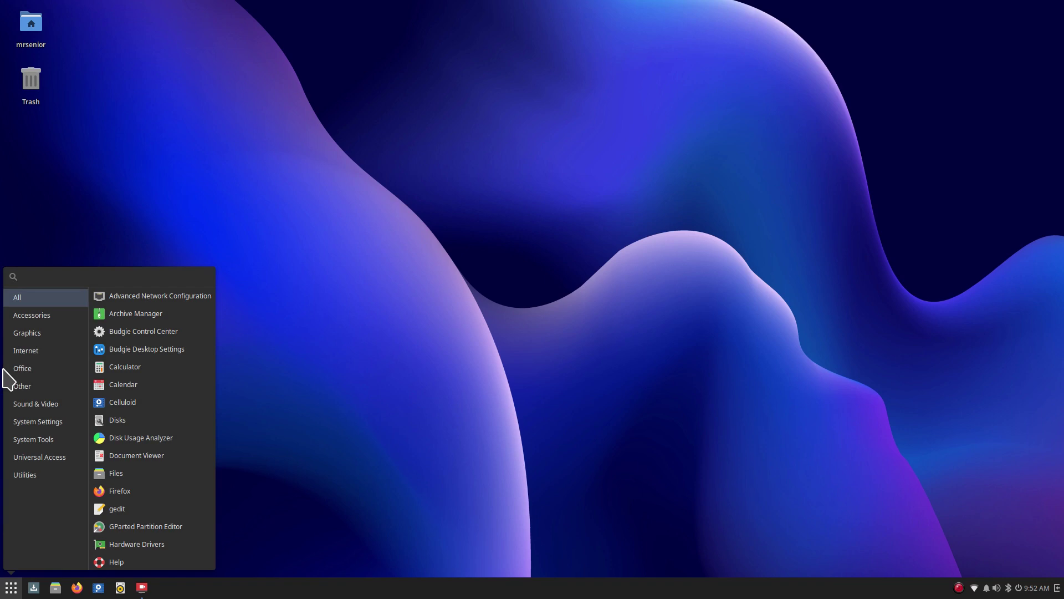
{"action": "left_click", "coordinate": [29, 369]}
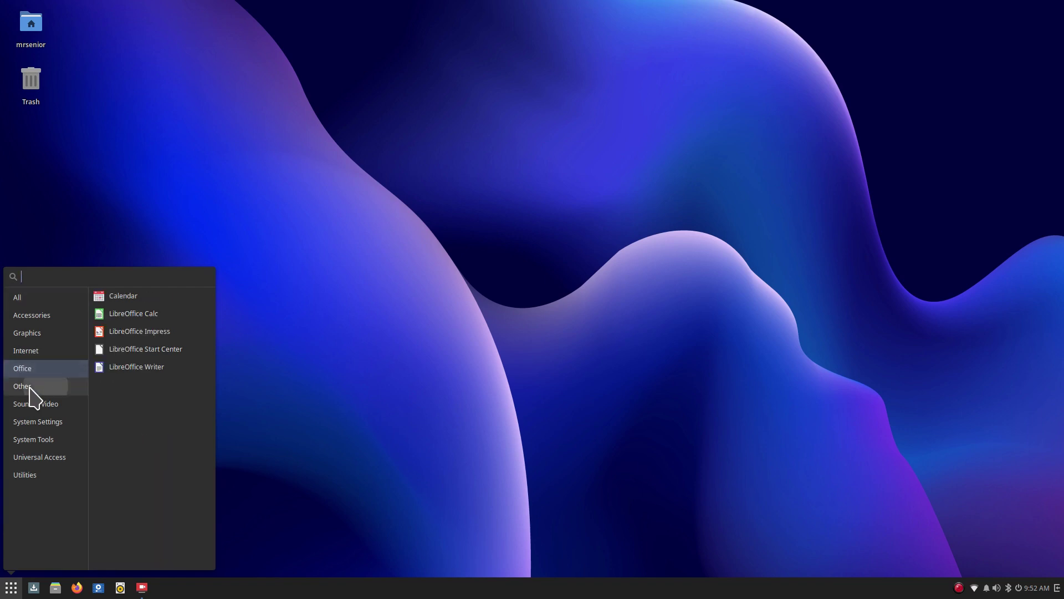
{"action": "left_click", "coordinate": [30, 388]}
{"action": "left_click", "coordinate": [40, 406]}
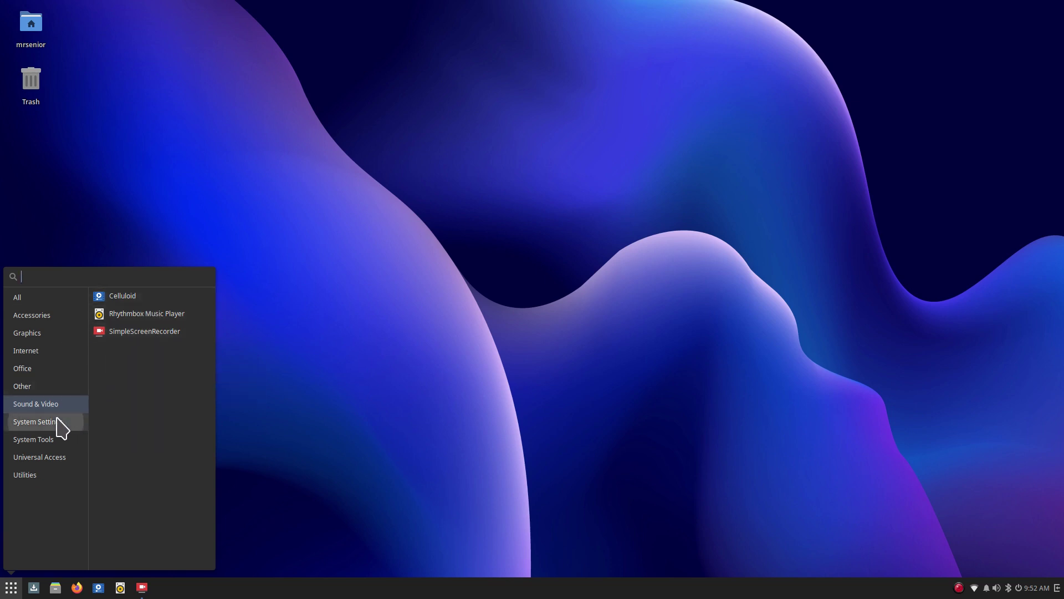
{"action": "mouse_move", "coordinate": [61, 424]}
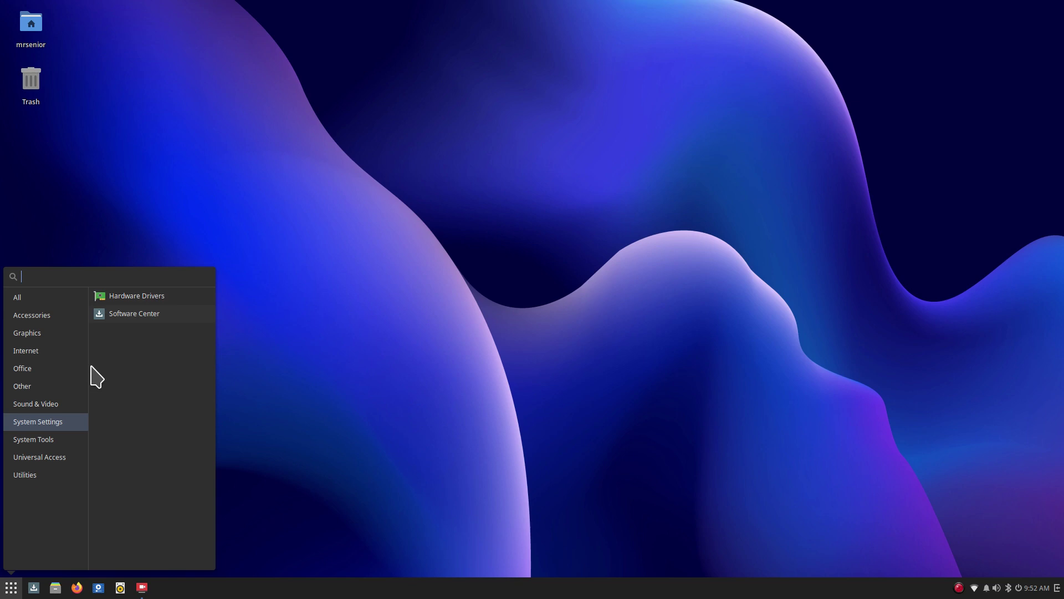
{"action": "mouse_move", "coordinate": [37, 444]}
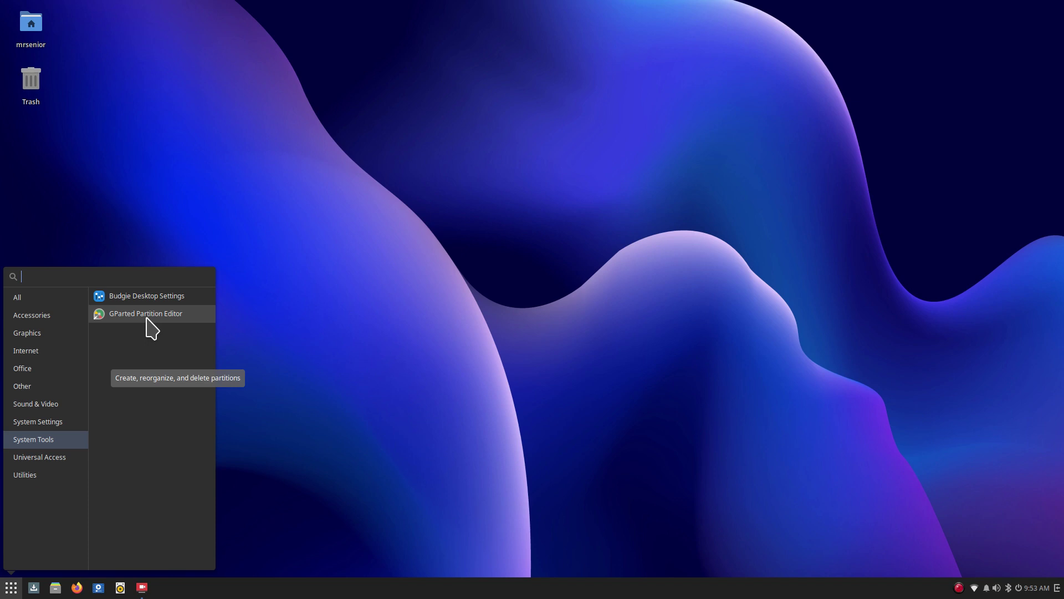
{"action": "left_click", "coordinate": [48, 460]}
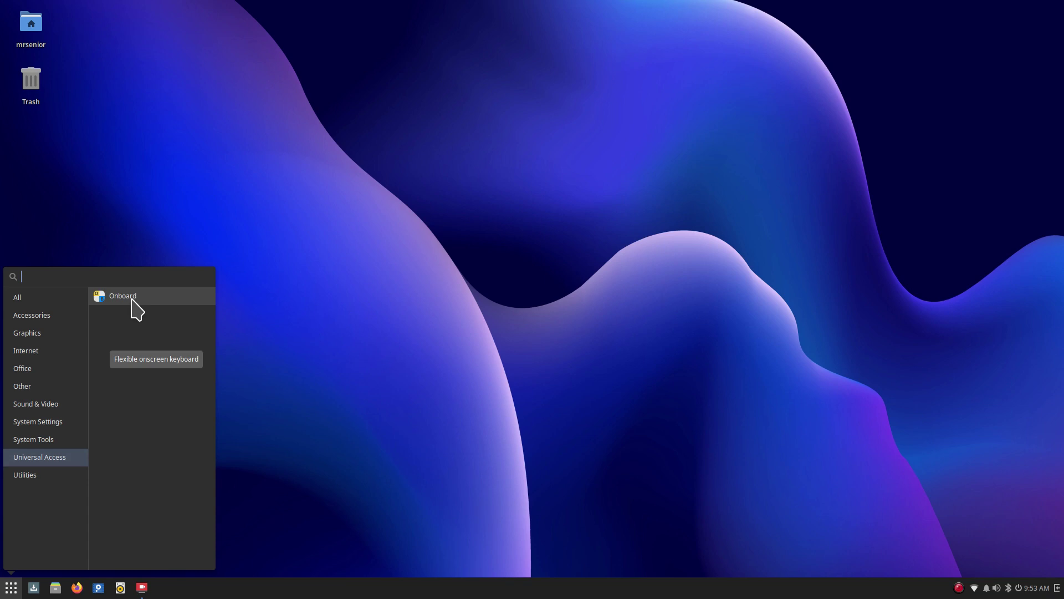
{"action": "left_click", "coordinate": [37, 476]}
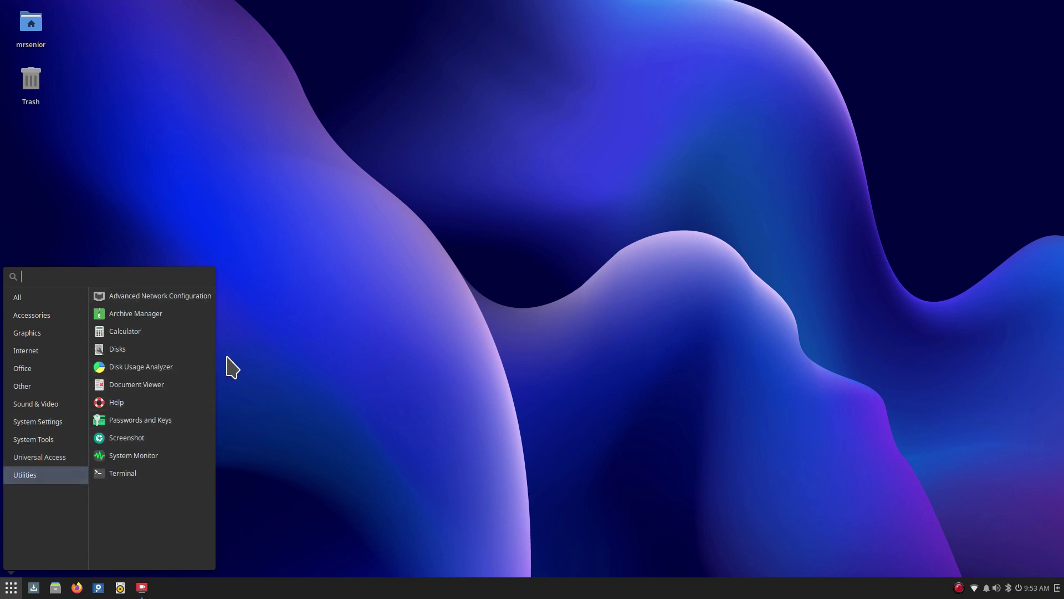
Launch and close Calculator, then open Disks, view its About information (gnome-disk-utility 43.0), and close it
{"action": "left_click", "coordinate": [127, 335]}
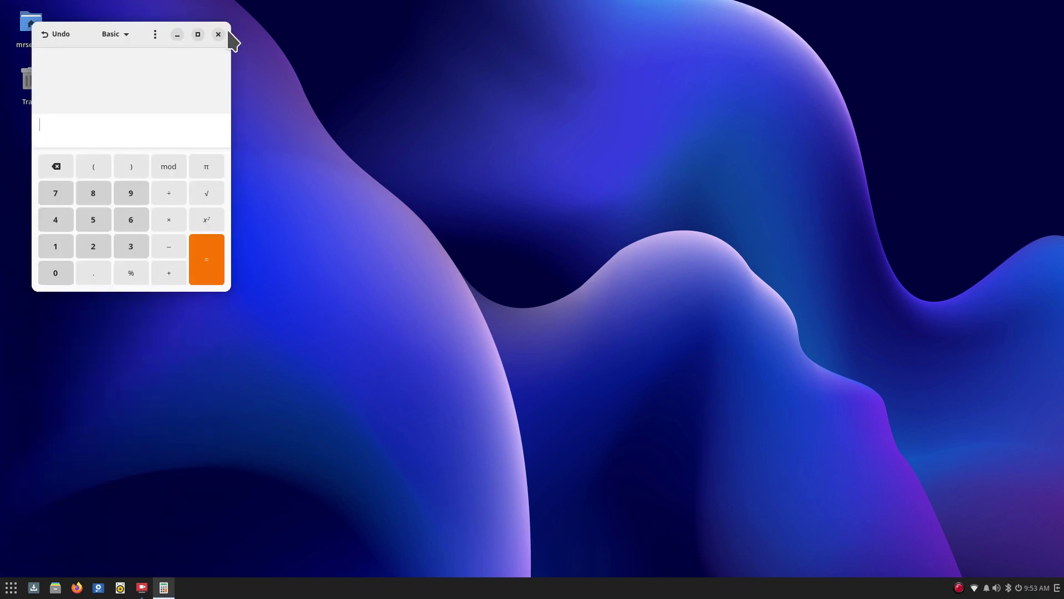
{"action": "left_click", "coordinate": [218, 34]}
{"action": "left_click", "coordinate": [11, 587]}
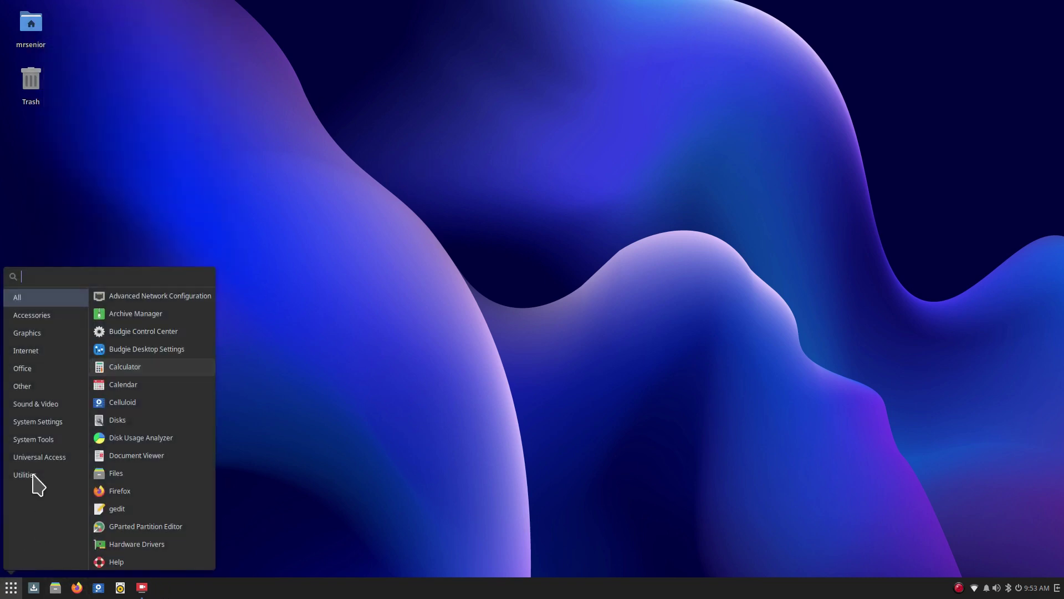
{"action": "left_click", "coordinate": [33, 475]}
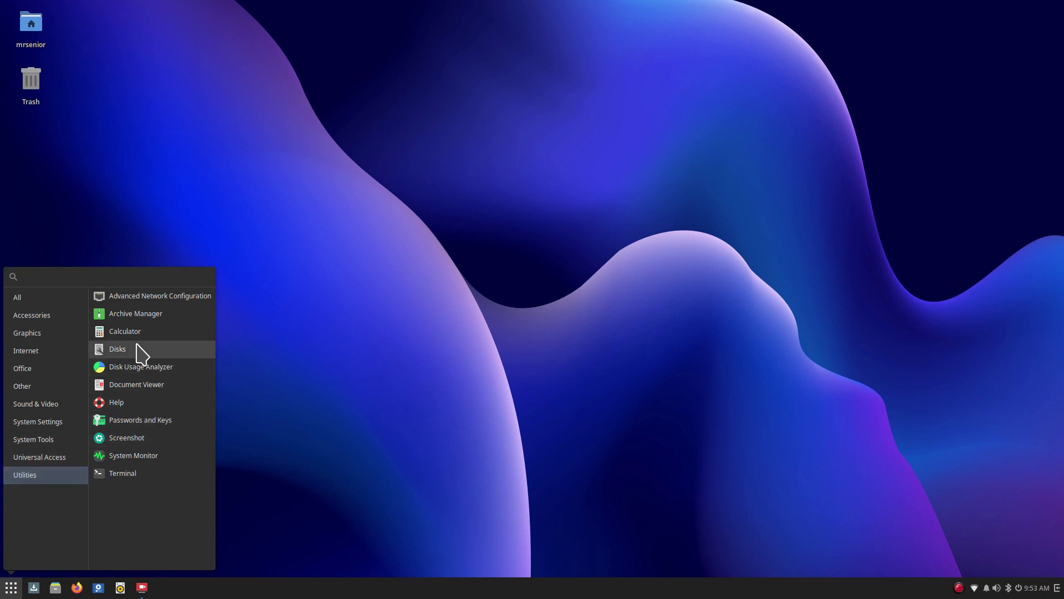
{"action": "left_click", "coordinate": [110, 351]}
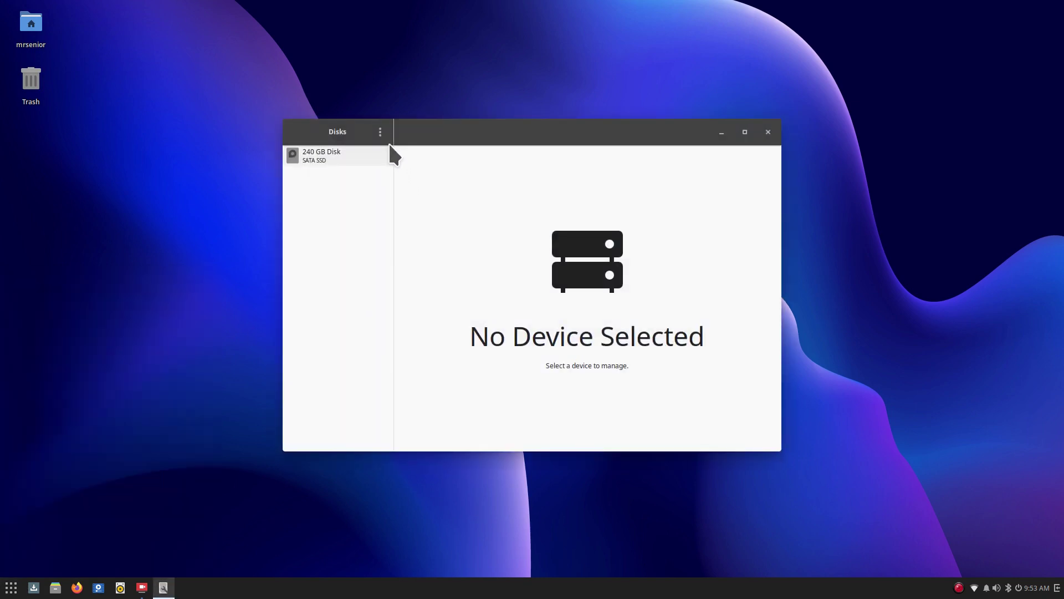
{"action": "left_click", "coordinate": [380, 132]}
{"action": "left_click", "coordinate": [368, 231]}
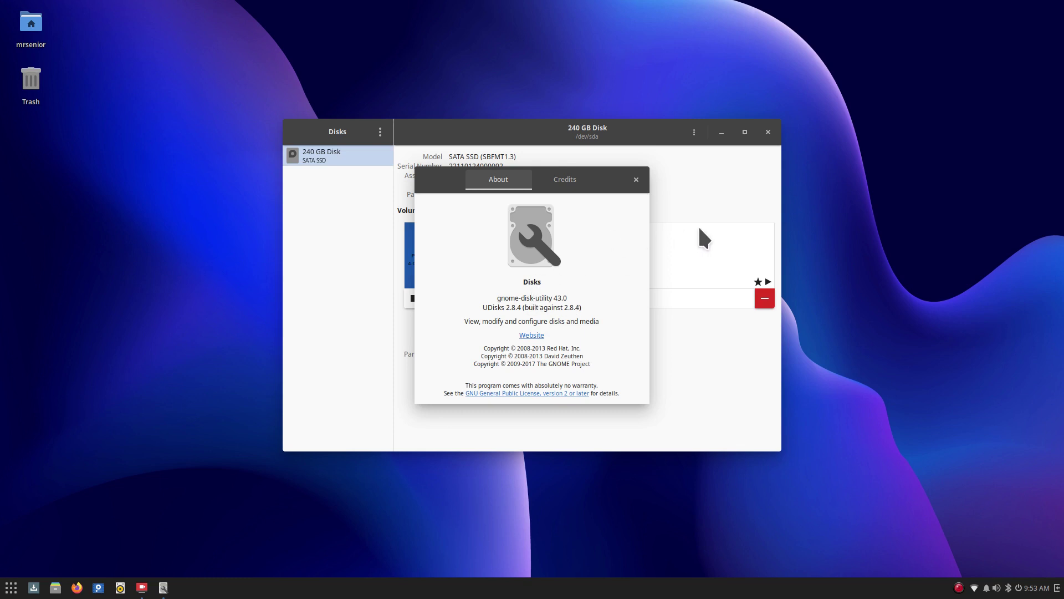
{"action": "left_click", "coordinate": [636, 179]}
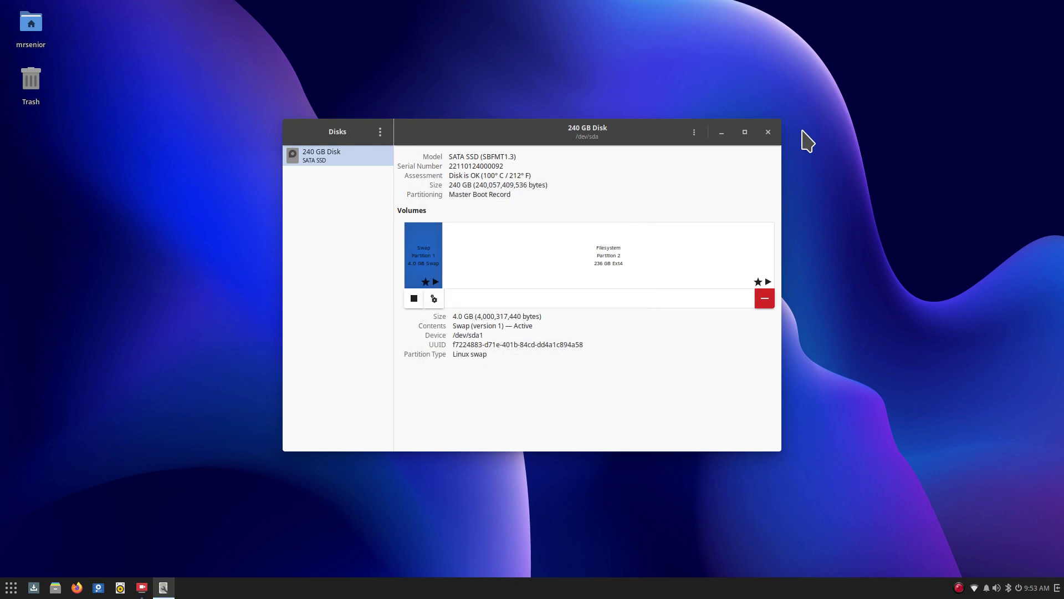
{"action": "left_click", "coordinate": [769, 132]}
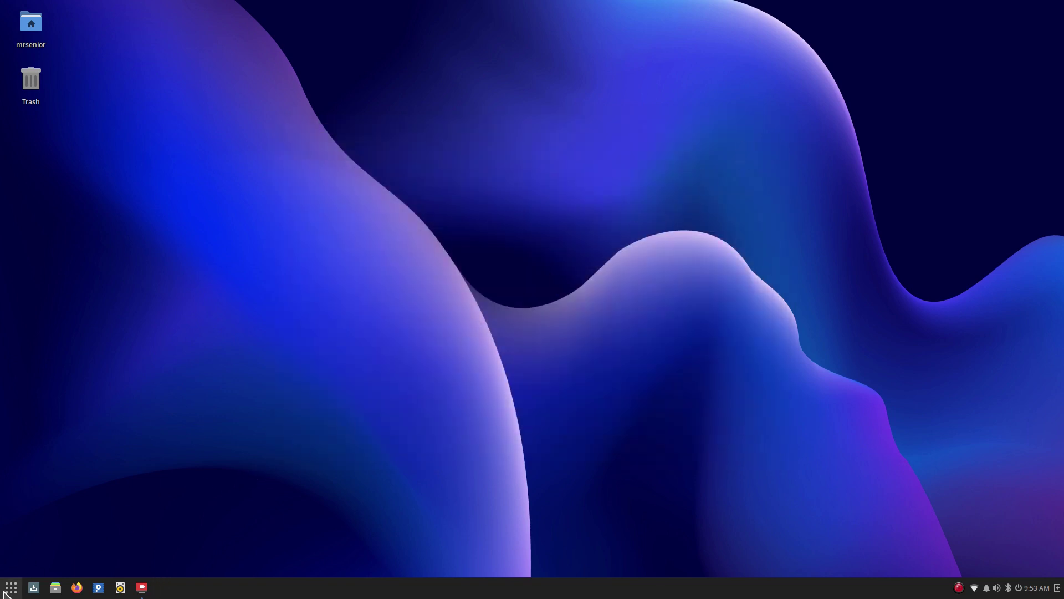
{"action": "left_click", "coordinate": [9, 588]}
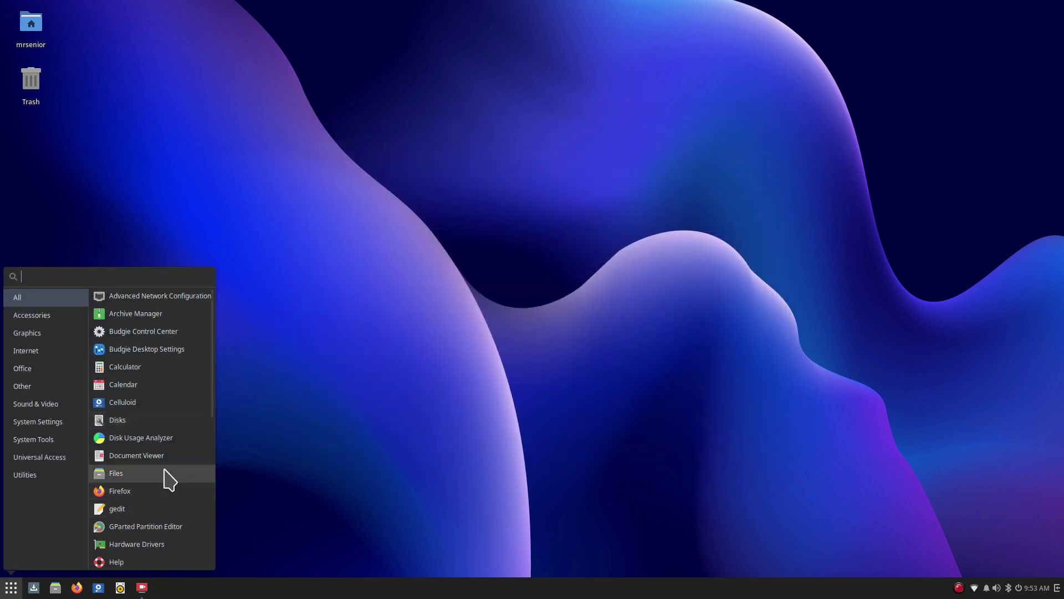
{"action": "left_click", "coordinate": [54, 475]}
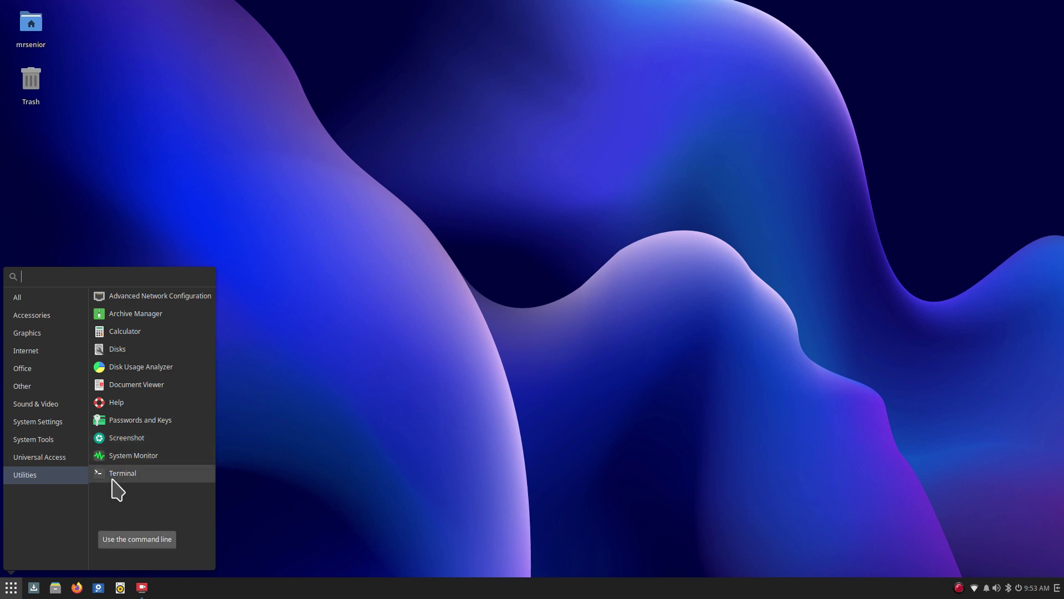
{"action": "left_click", "coordinate": [600, 414]}
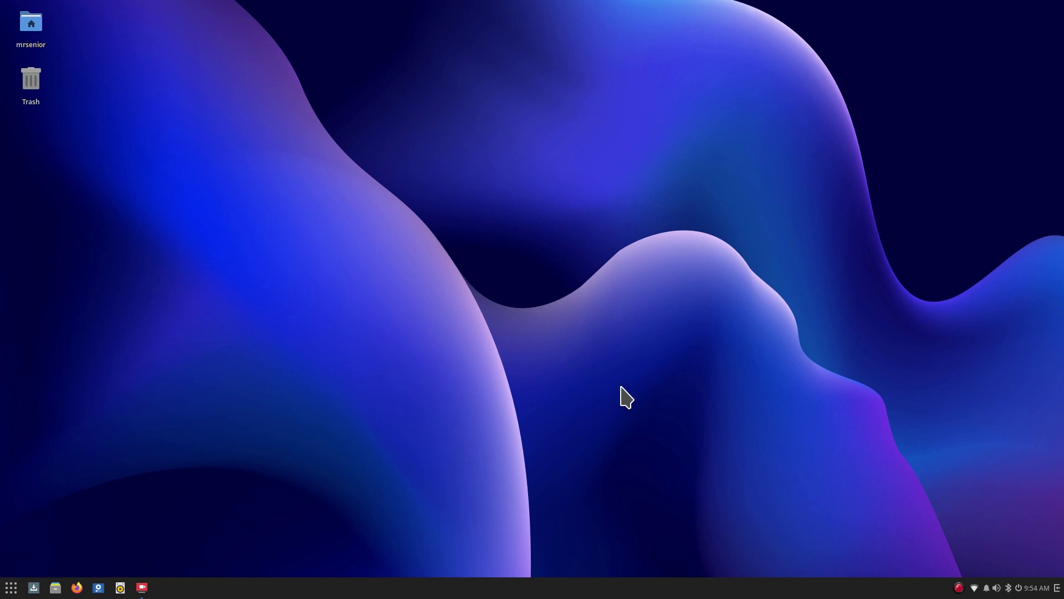
{"action": "right_click", "coordinate": [523, 142]}
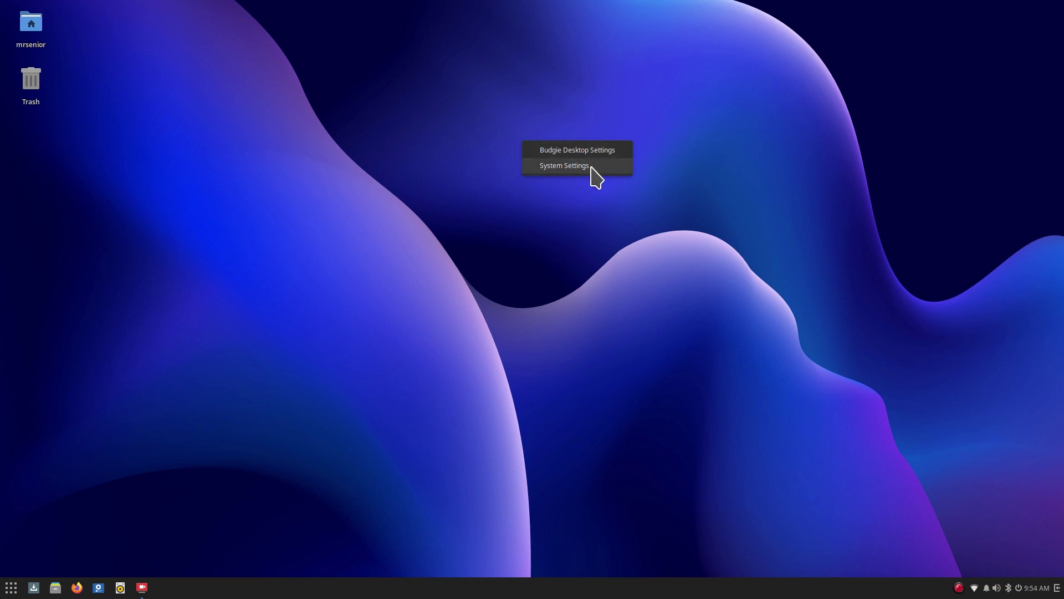
{"action": "left_click", "coordinate": [402, 297]}
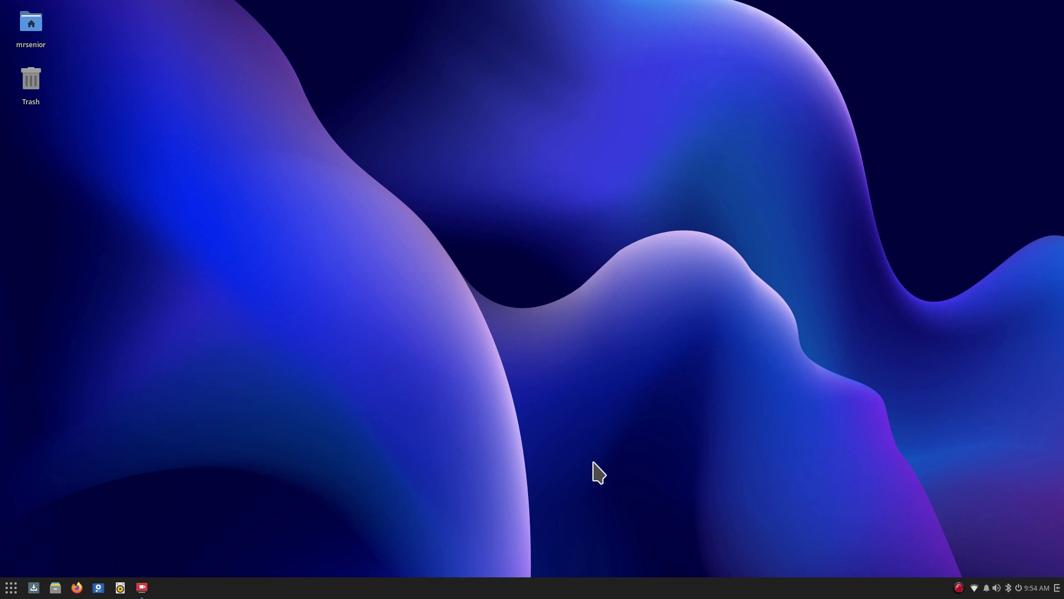